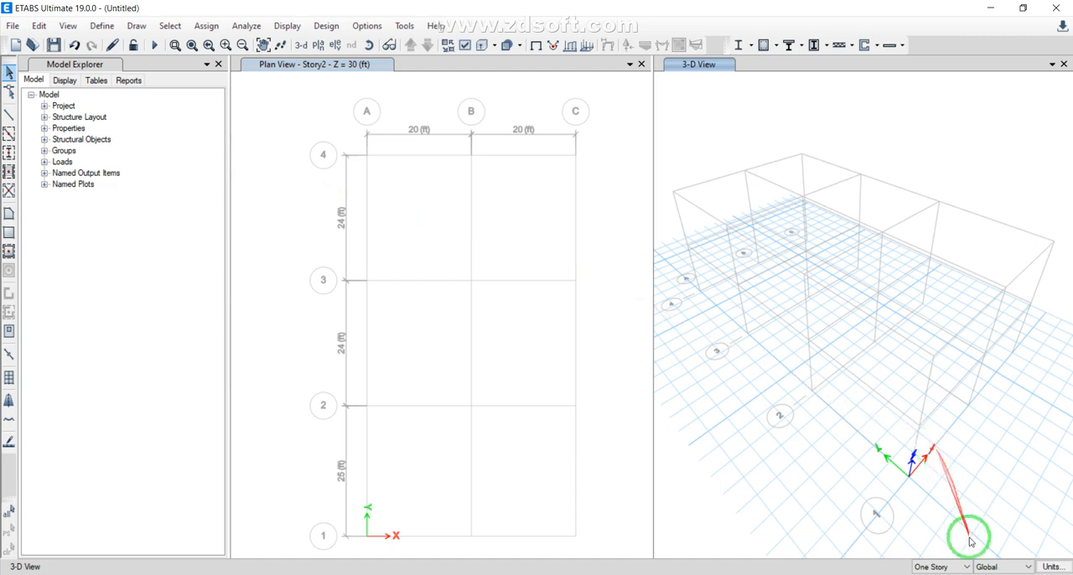
# Keep drawing limited to One Story and draw frame beams on Story2 along grid line 4 from A to C
pyautogui.click(966, 567)
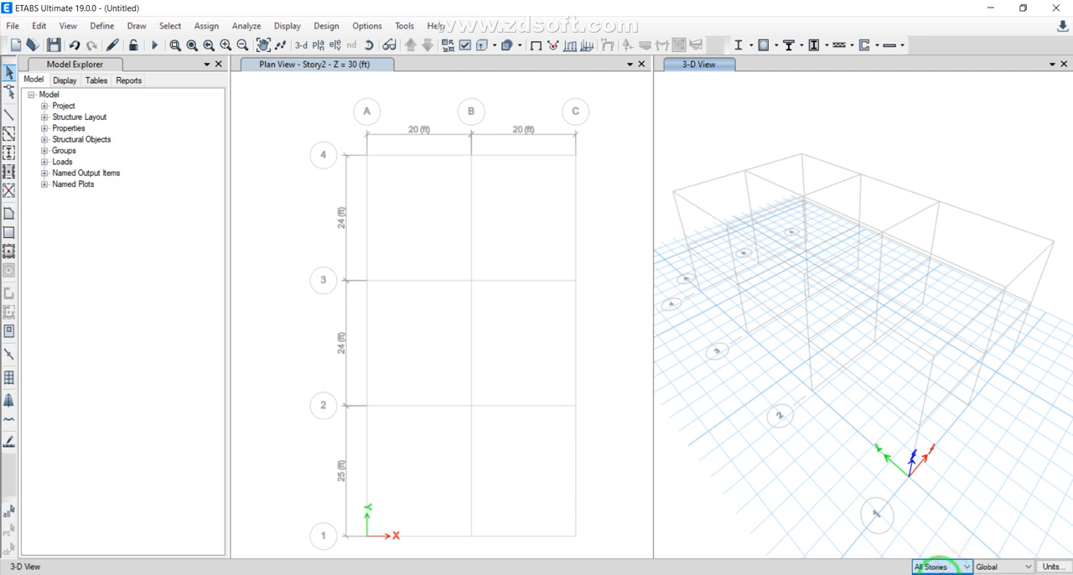
pyautogui.click(939, 574)
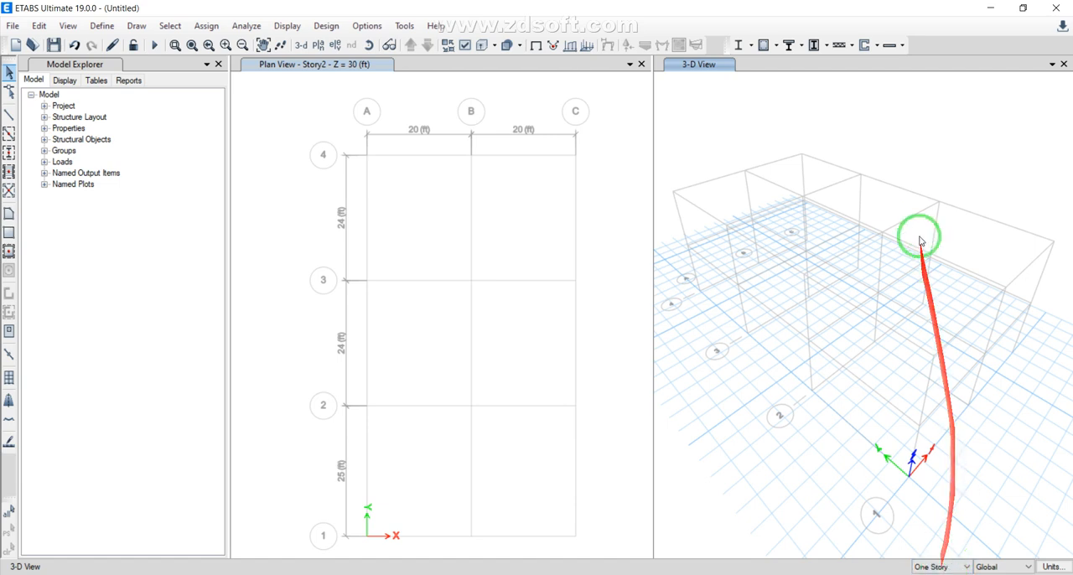
pyautogui.click(10, 118)
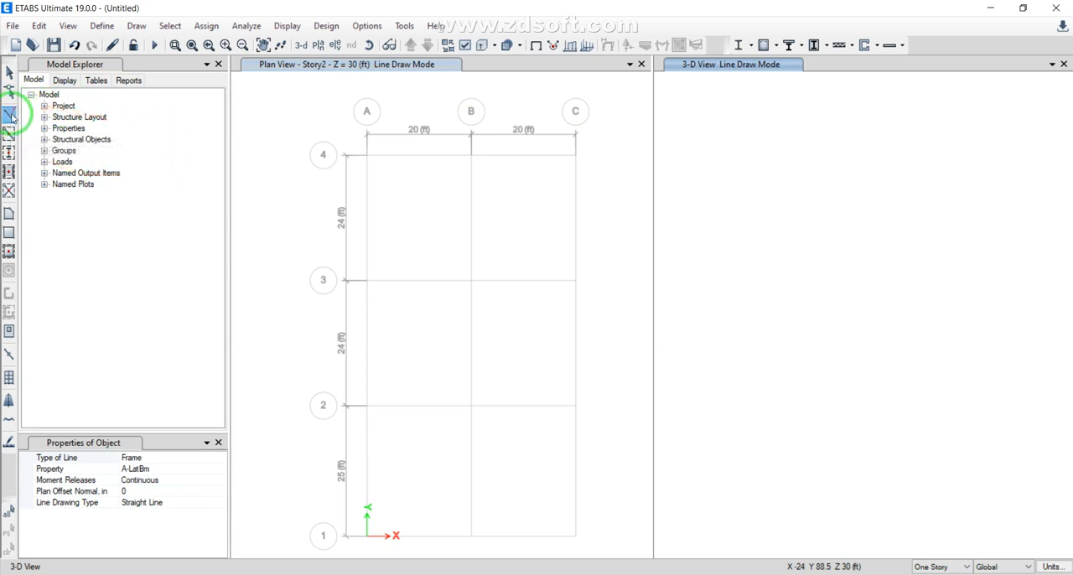
pyautogui.click(366, 154)
pyautogui.click(471, 154)
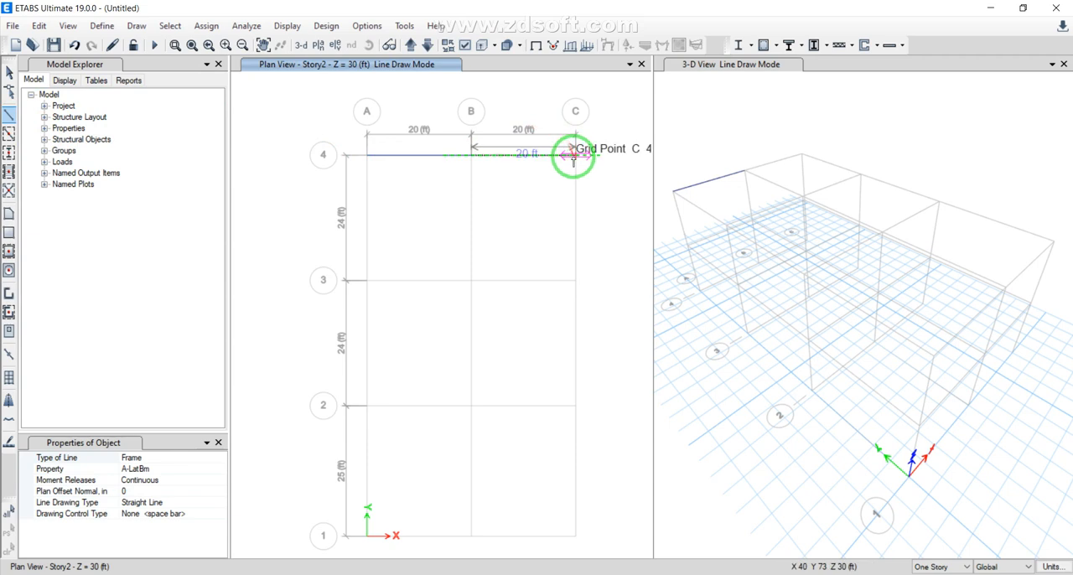
pyautogui.click(575, 154)
# Continue the beam chain from C4 to C3, along grid line 3 to A3, and on to A2
pyautogui.click(574, 280)
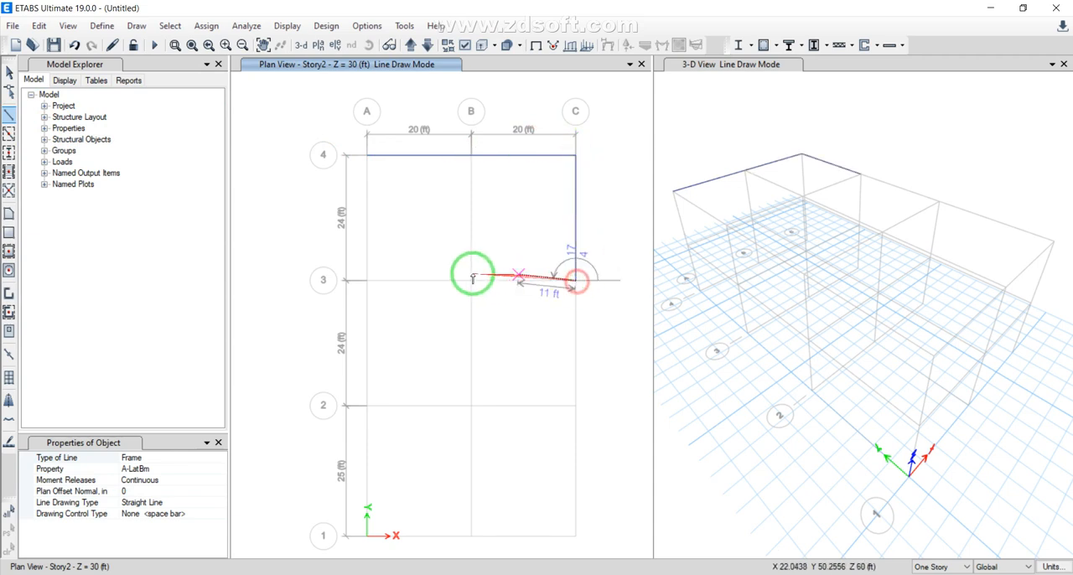
pyautogui.click(471, 280)
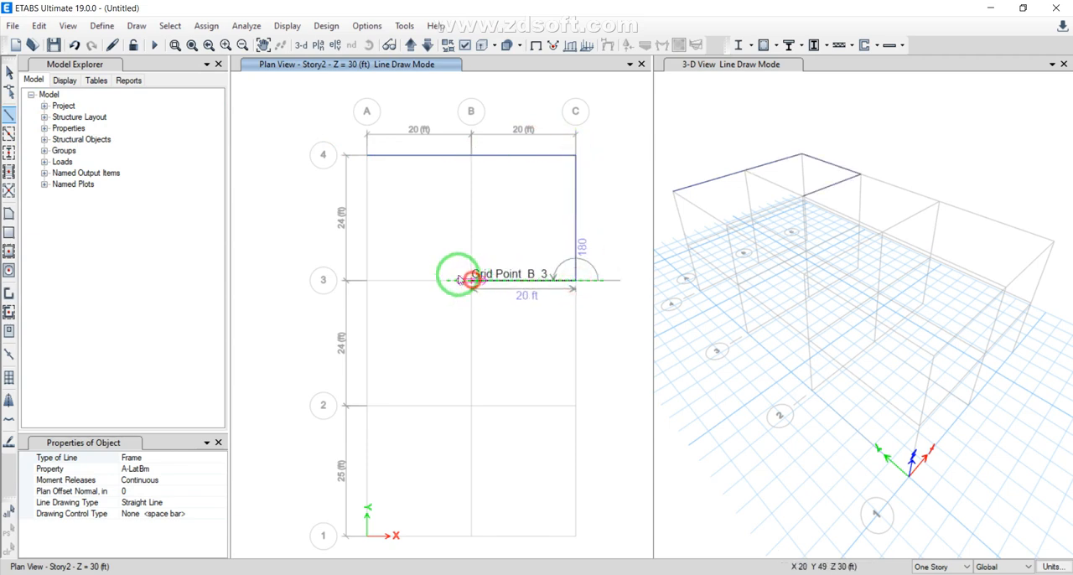
pyautogui.click(367, 280)
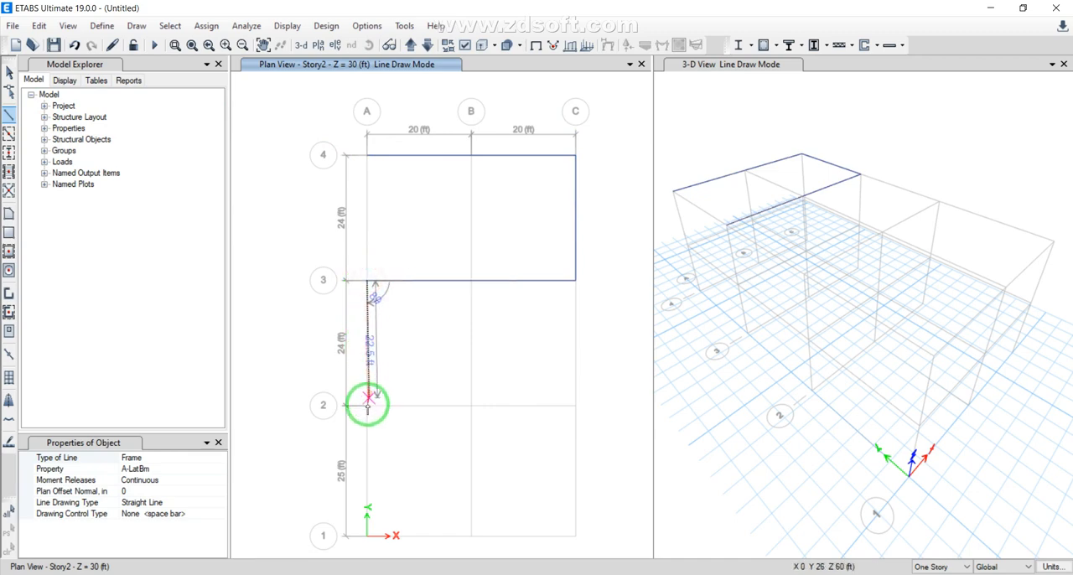
pyautogui.click(367, 406)
# Draw beams from B2 to C2, on to C1, along grid line 1 to A1, and up to A2
pyautogui.click(471, 406)
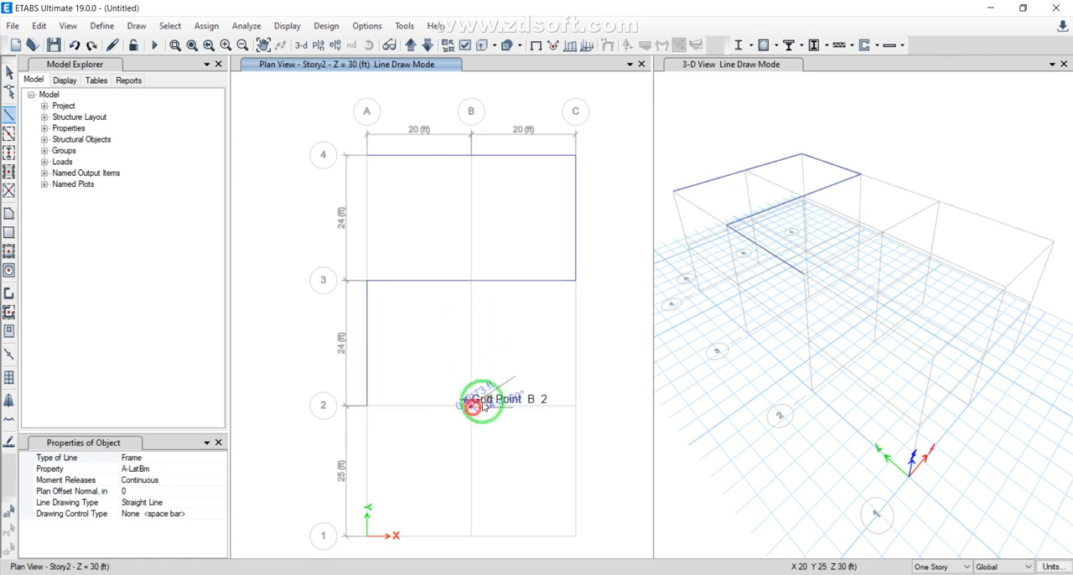
pyautogui.click(575, 406)
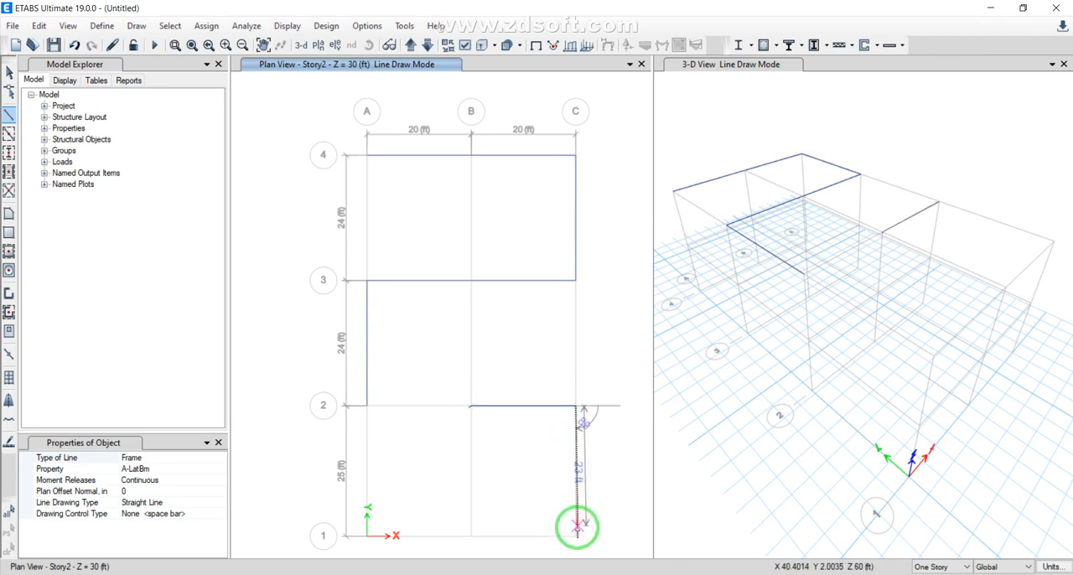
pyautogui.click(575, 535)
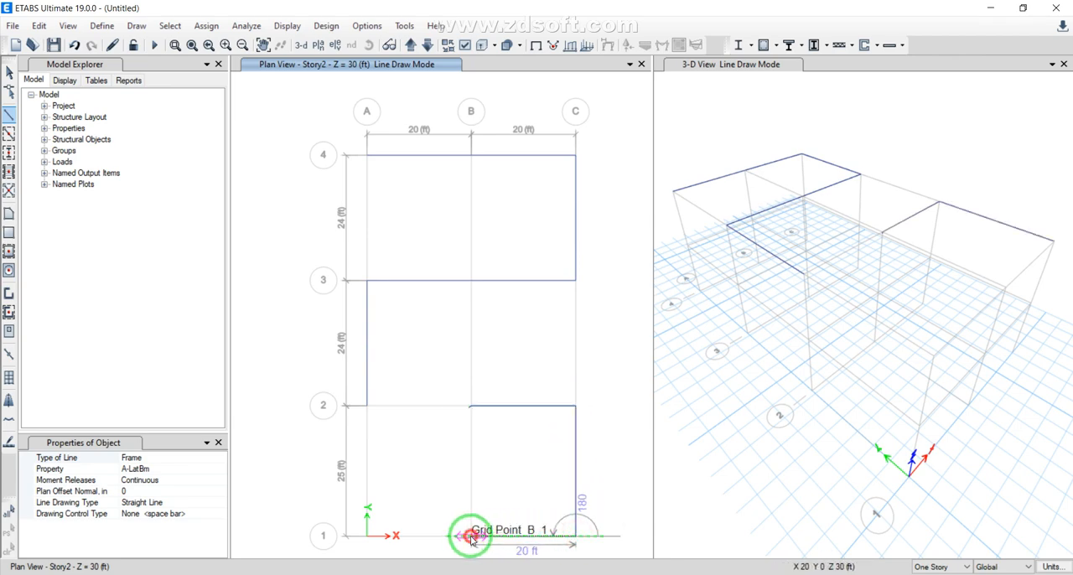
pyautogui.click(471, 535)
pyautogui.click(369, 531)
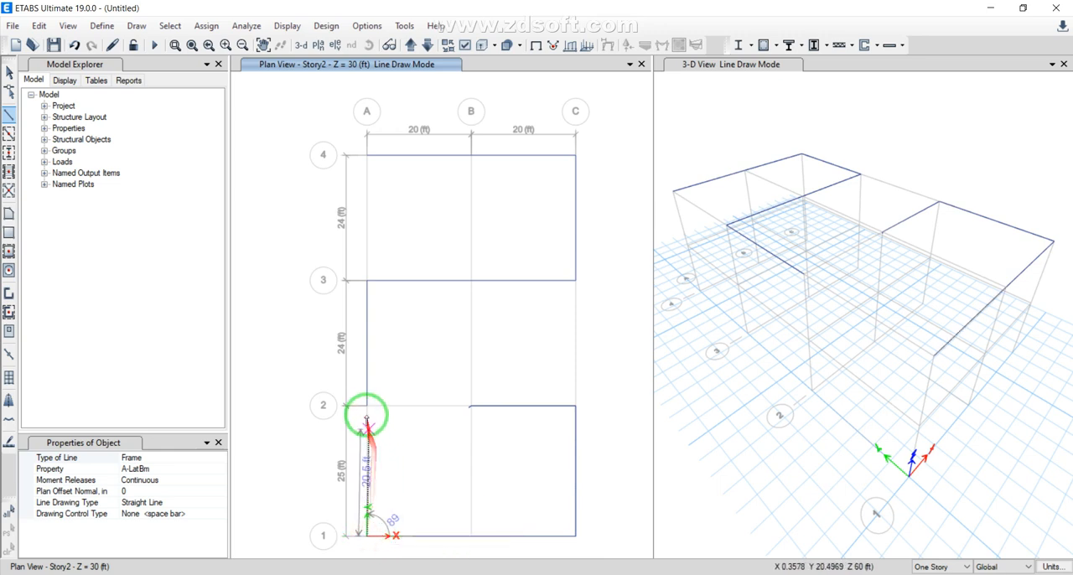
pyautogui.click(366, 405)
pyautogui.press('Escape')
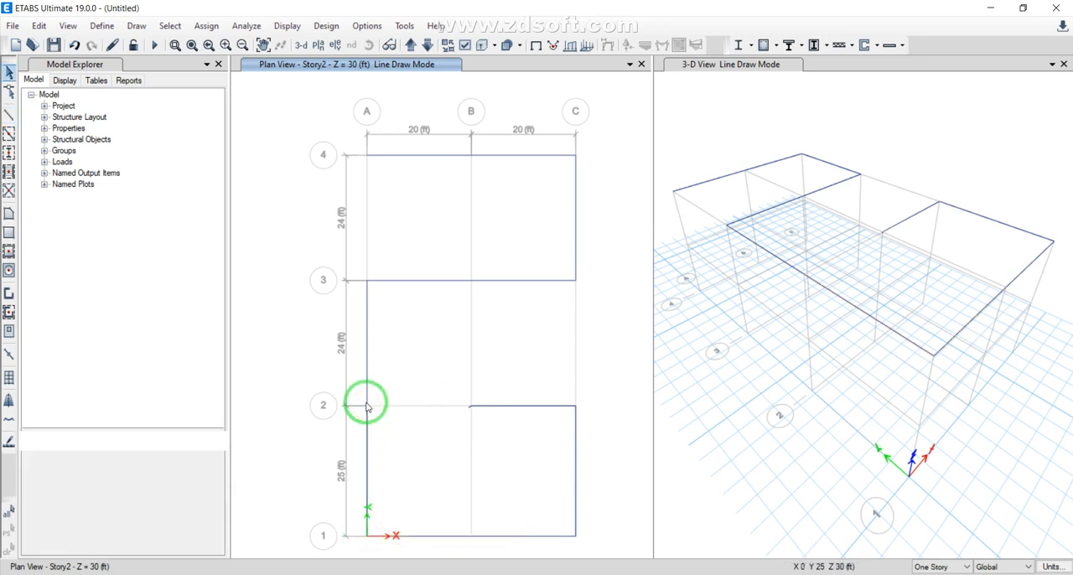
pyautogui.click(10, 114)
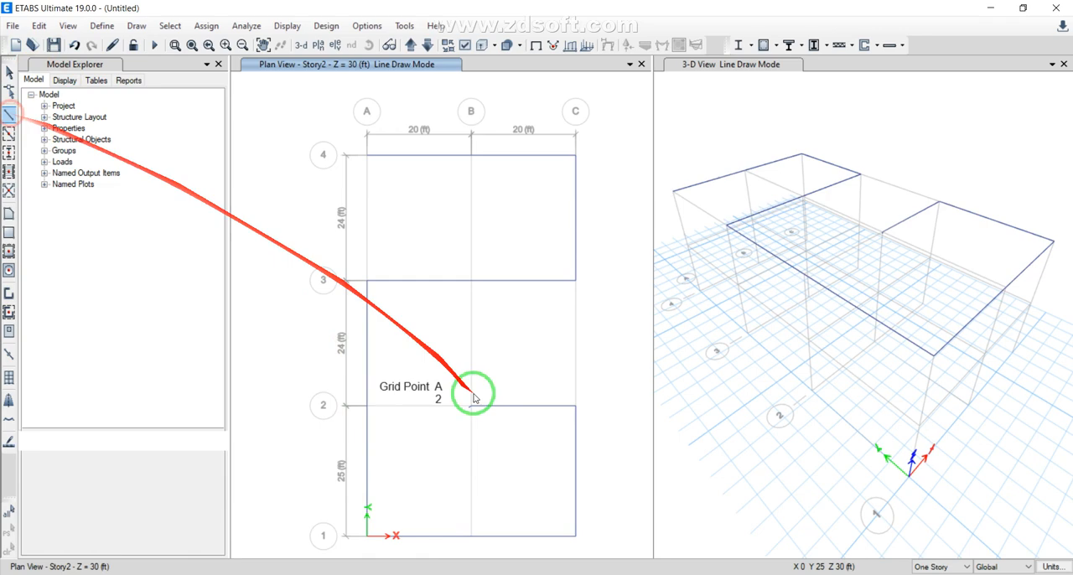
pyautogui.click(366, 406)
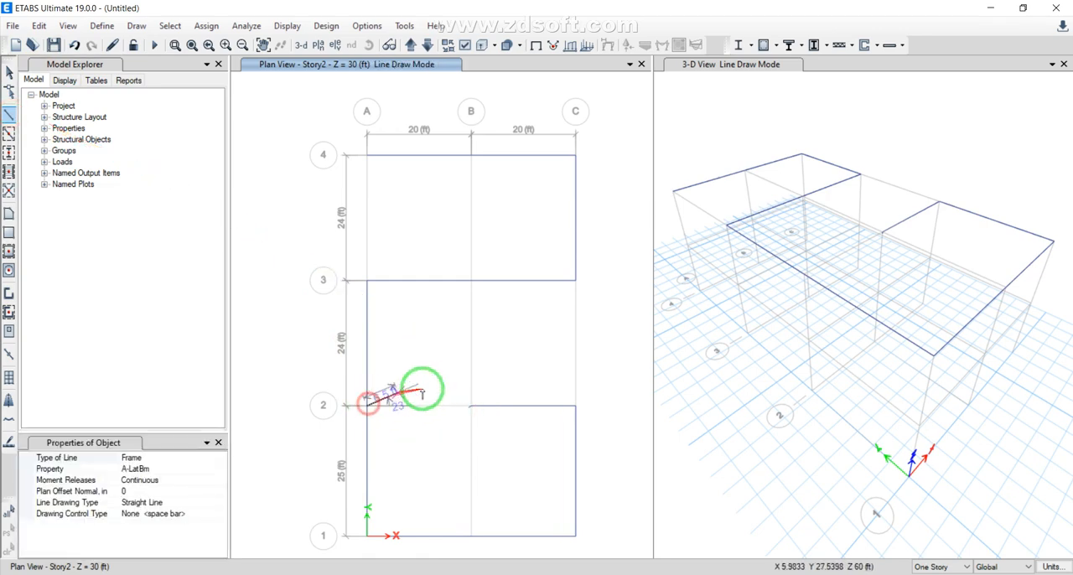
pyautogui.press('Escape')
# Delete the beam between B2 and C2 and the short stray segment at B2
pyautogui.click(481, 409)
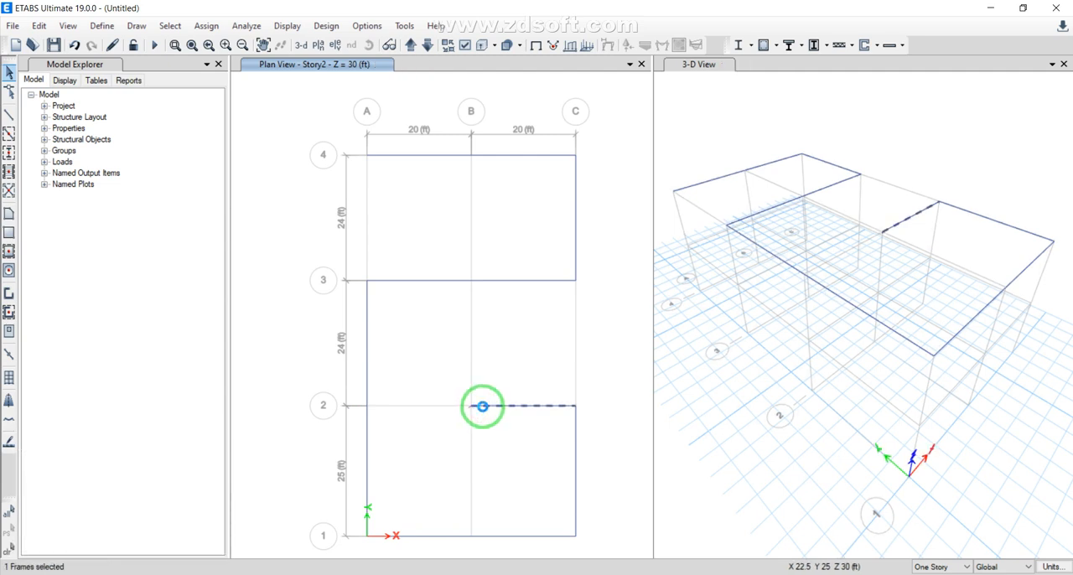
pyautogui.click(469, 407)
pyautogui.press('Delete')
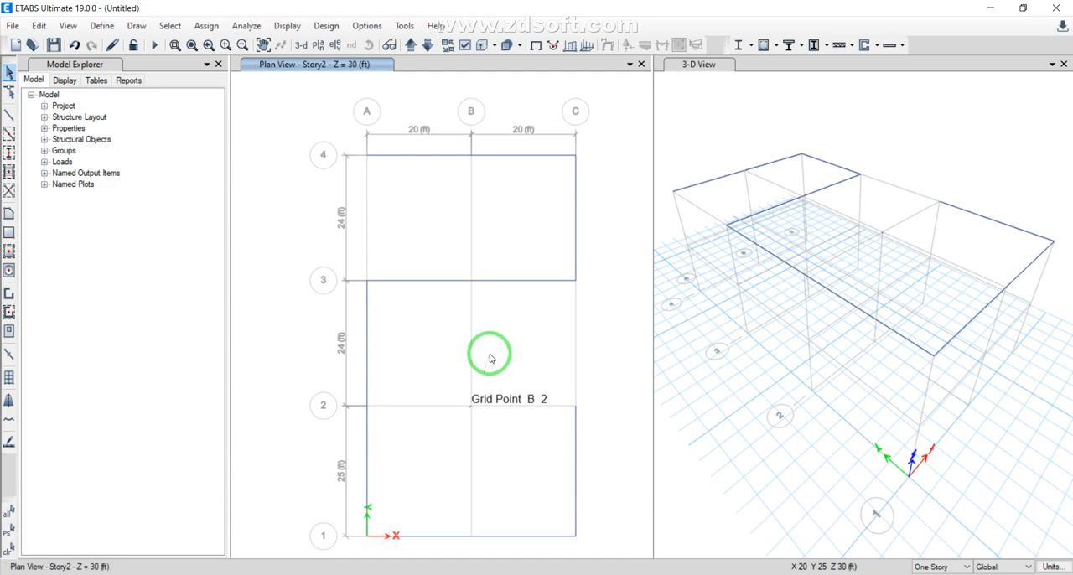
pyautogui.click(478, 402)
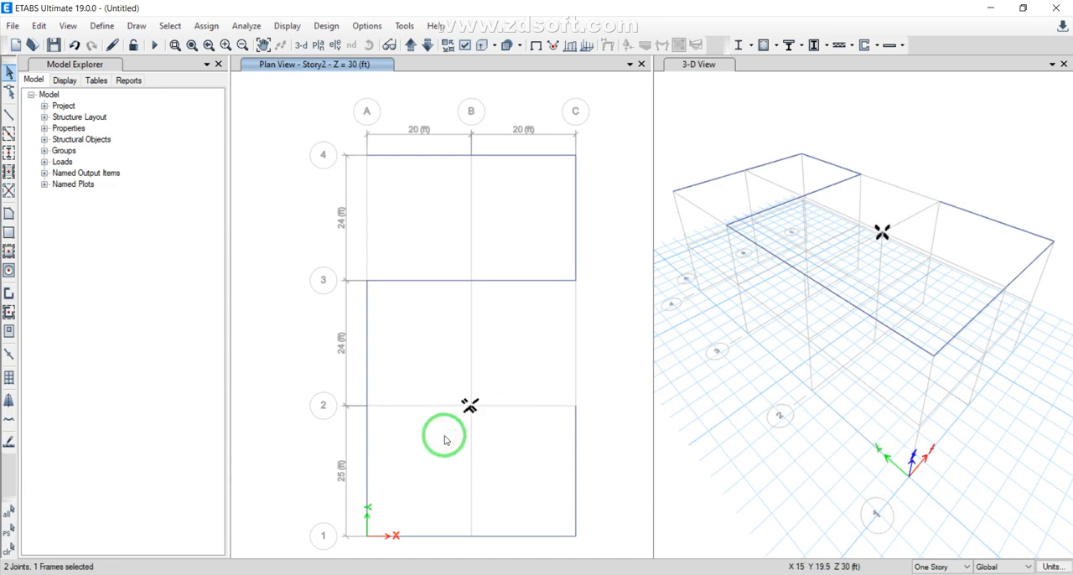
# Draw the missing beam on grid line A from A4 to A3
pyautogui.click(9, 115)
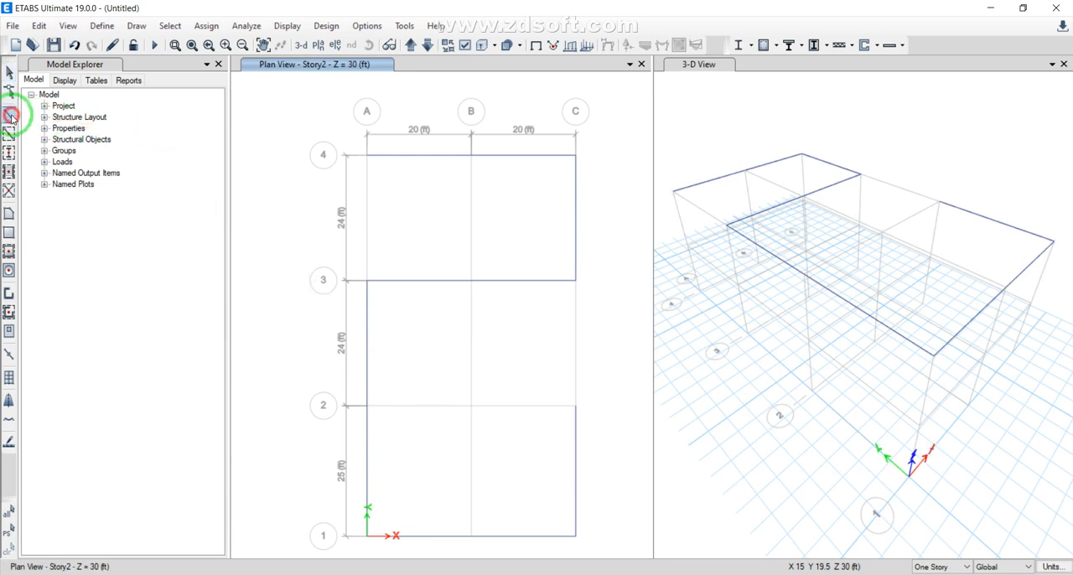
pyautogui.click(366, 155)
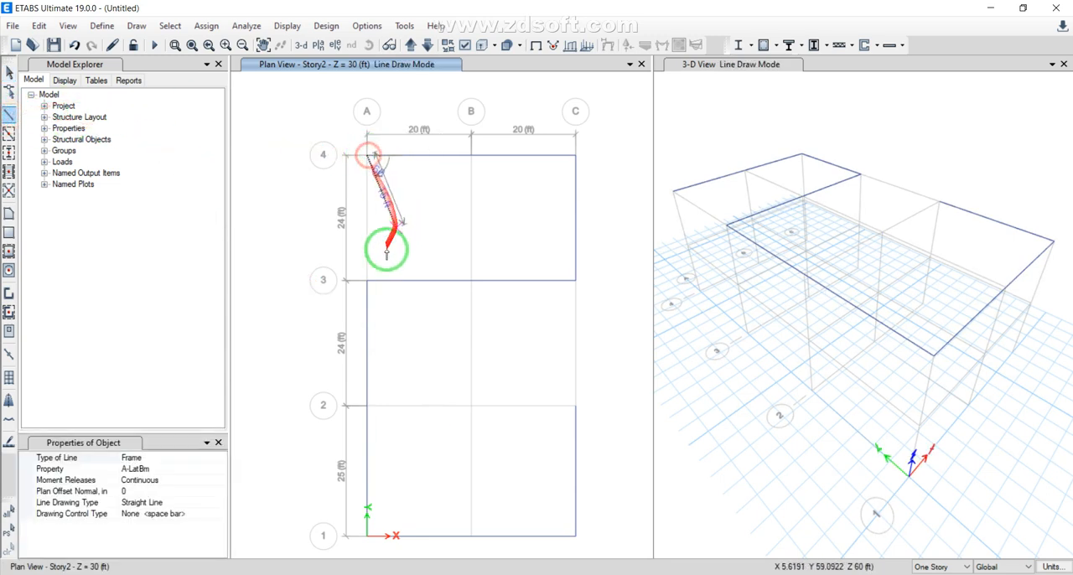
pyautogui.click(365, 282)
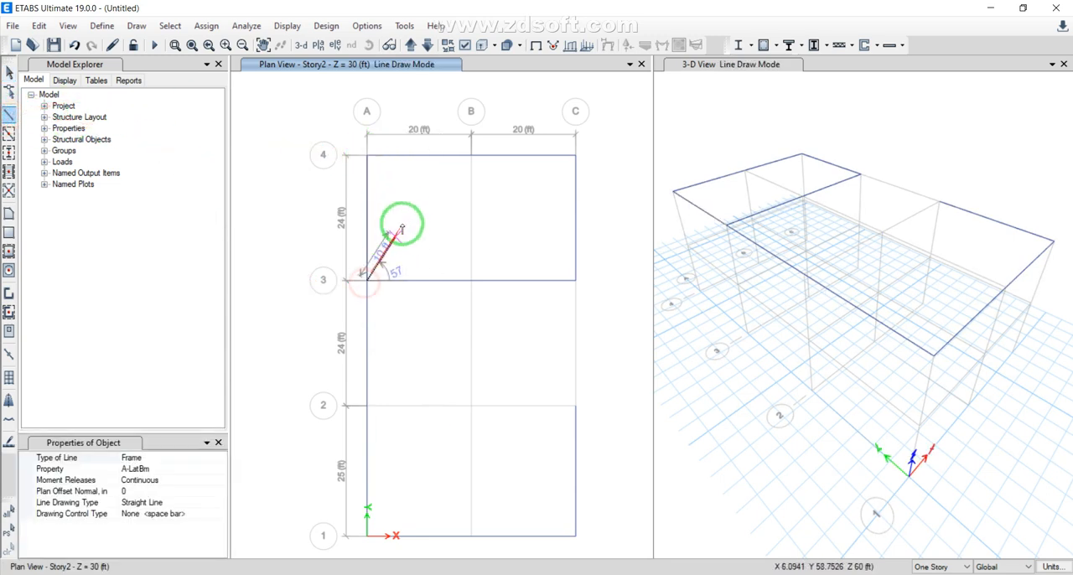
pyautogui.press('Escape')
# Draw two separate beams on grid line B, from B4 to B3 and from B3 to B2
pyautogui.click(9, 114)
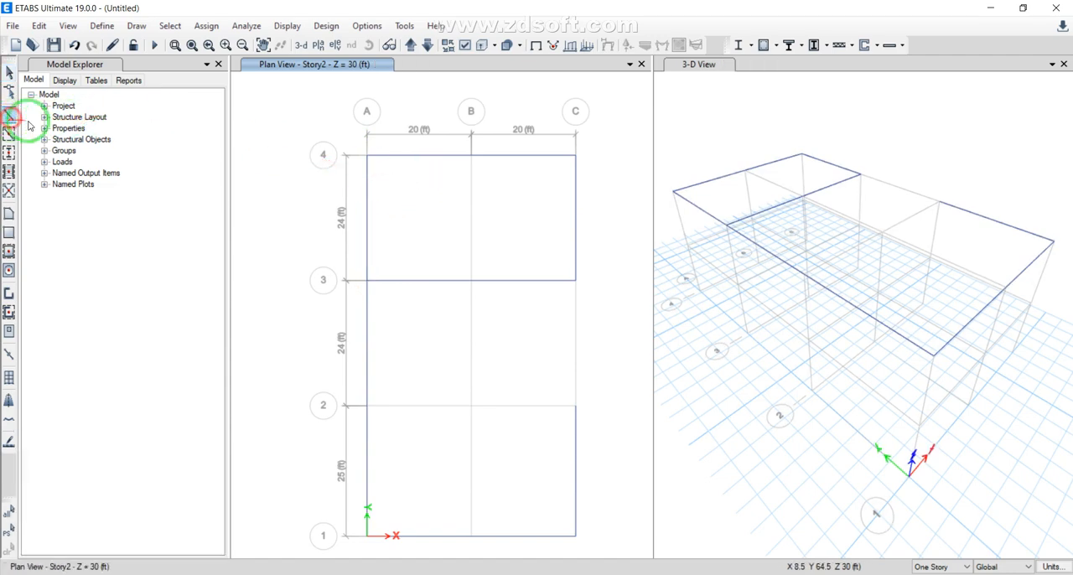
pyautogui.click(472, 156)
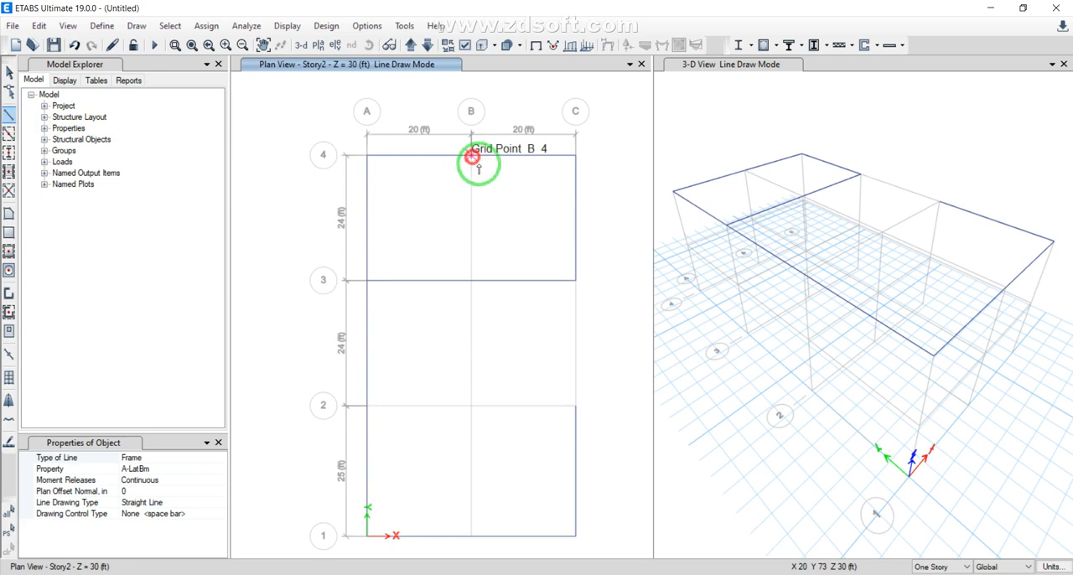
pyautogui.click(472, 277)
pyautogui.press('Escape')
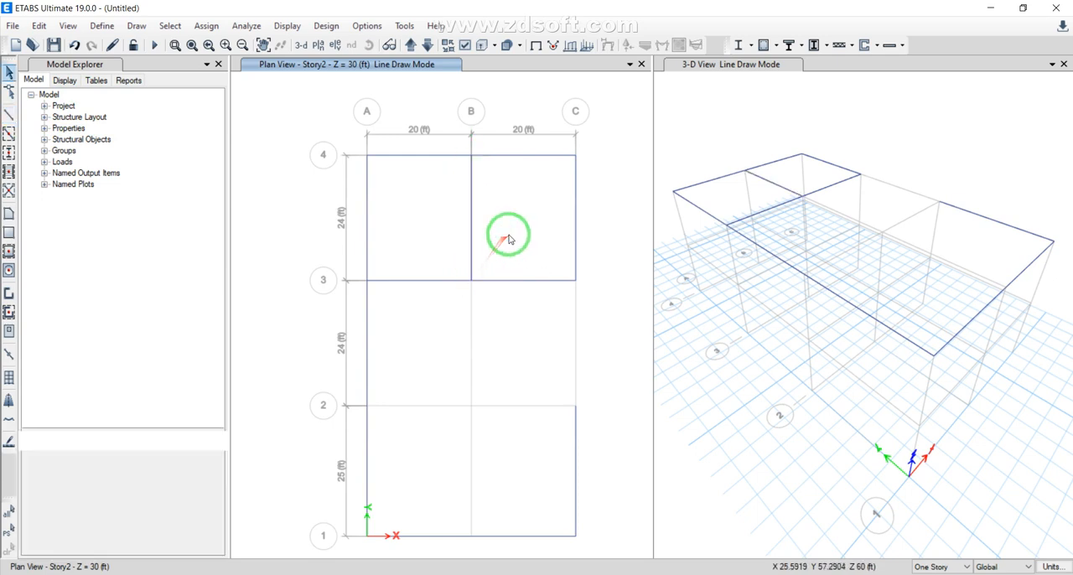
pyautogui.click(9, 114)
pyautogui.click(471, 285)
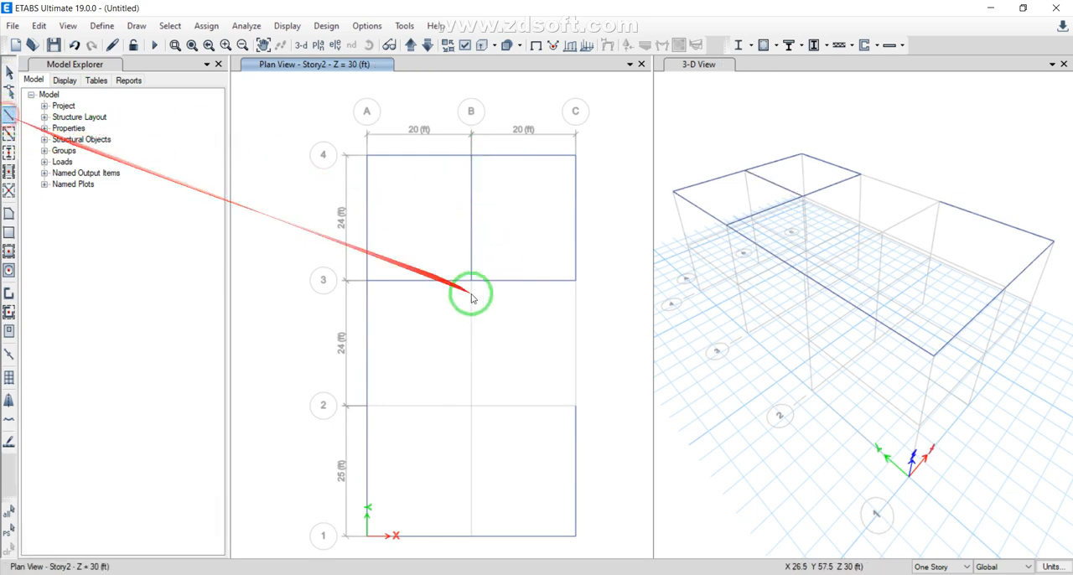
pyautogui.click(471, 405)
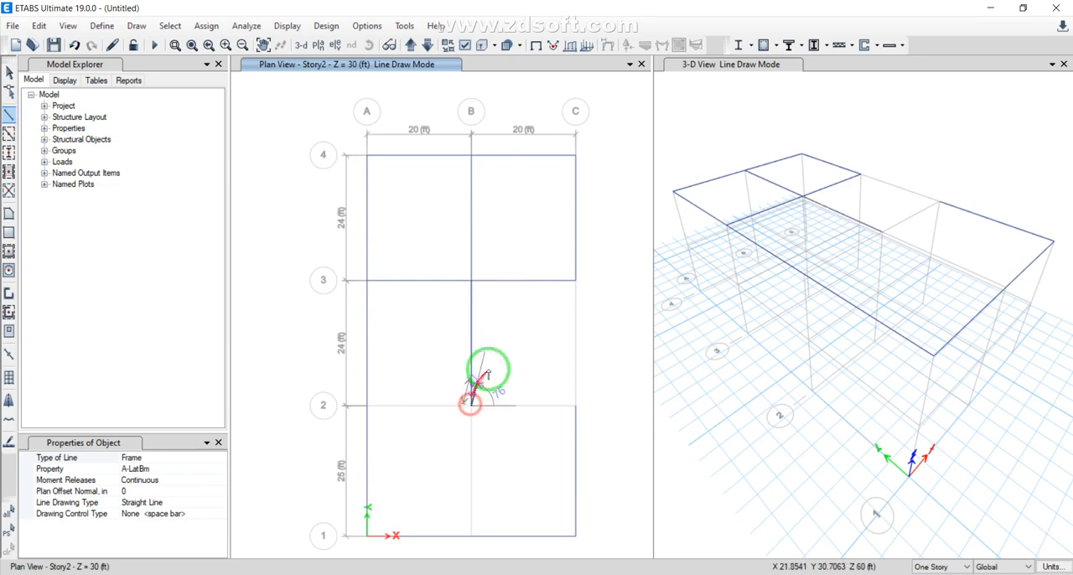
pyautogui.press('Escape')
# Draw a beam on grid line 2 from A2 to B2
pyautogui.click(10, 109)
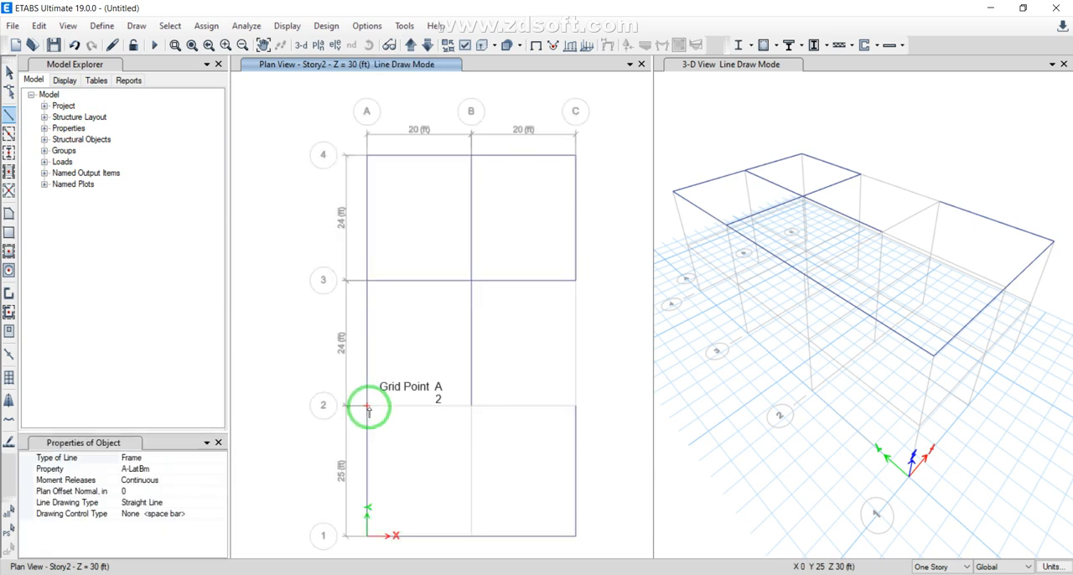
pyautogui.click(366, 406)
pyautogui.click(471, 405)
pyautogui.press('Escape')
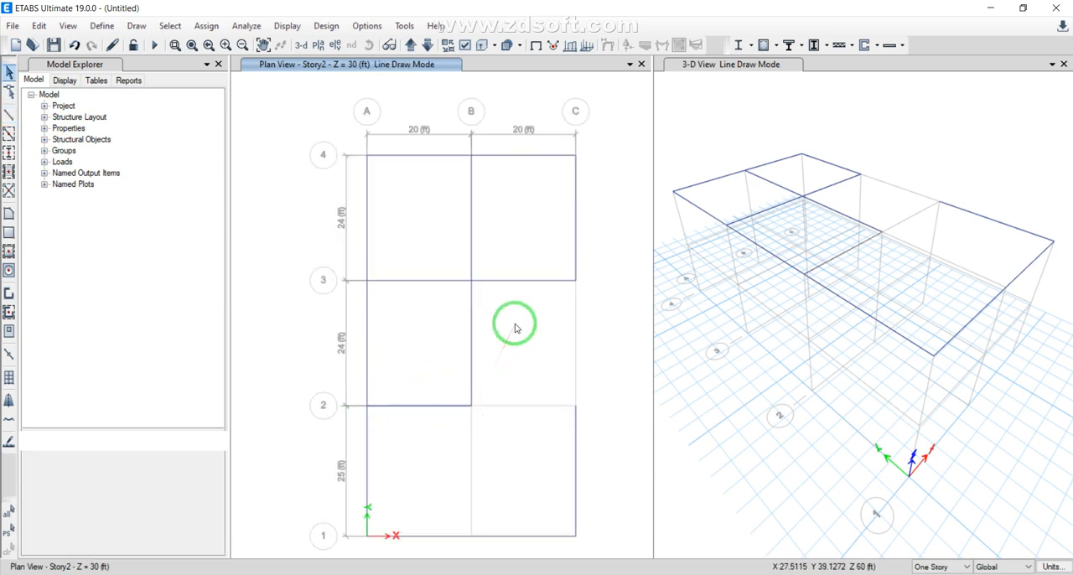
# Draw a beam on grid line C from C3 to C2
pyautogui.click(10, 109)
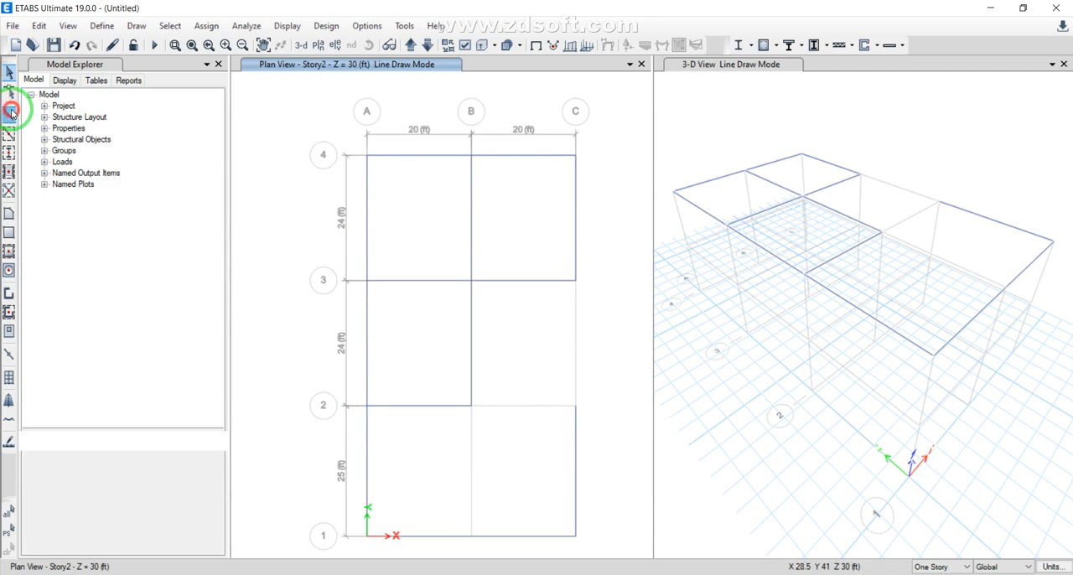
pyautogui.click(575, 280)
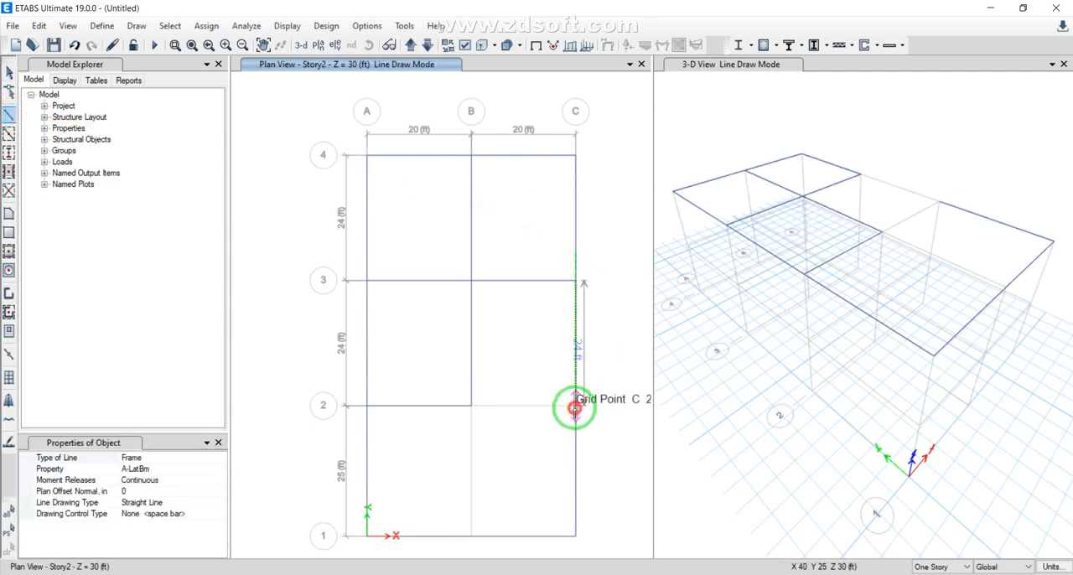
pyautogui.click(575, 406)
pyautogui.press('Escape')
# Draw a beam on grid line 2 from B2 to C2
pyautogui.click(9, 113)
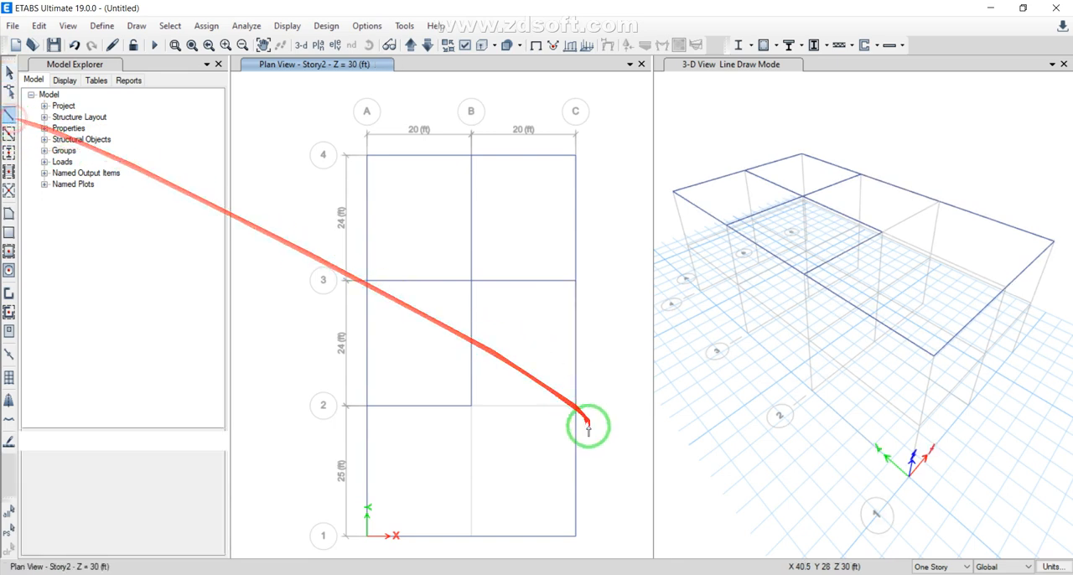
pyautogui.click(472, 406)
pyautogui.click(575, 405)
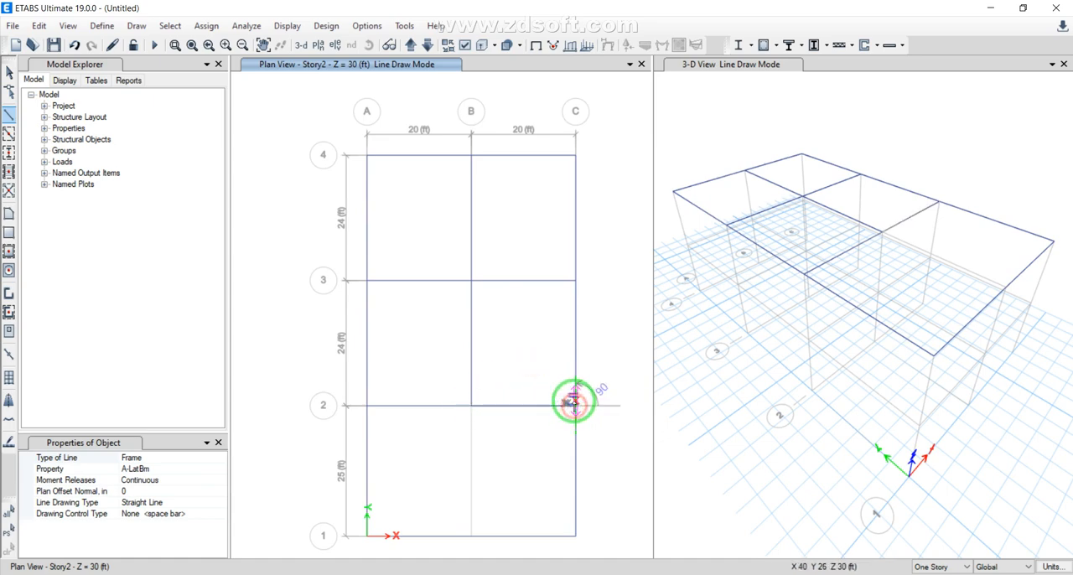
pyautogui.press('Escape')
# Draw the last beam on grid line B from B2 to B1 and leave line drawing mode
pyautogui.click(8, 114)
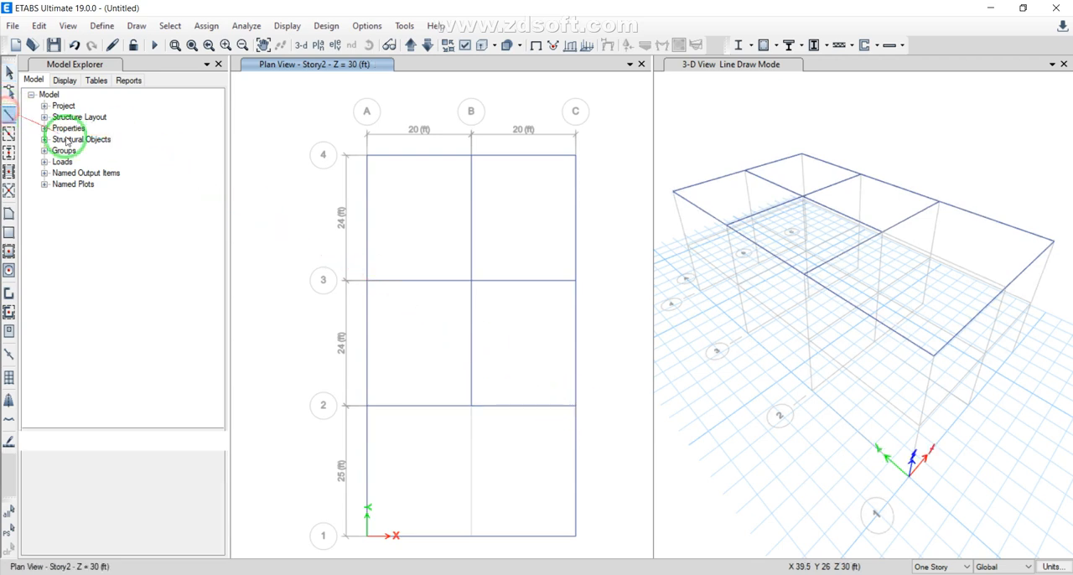
pyautogui.click(472, 406)
pyautogui.click(471, 535)
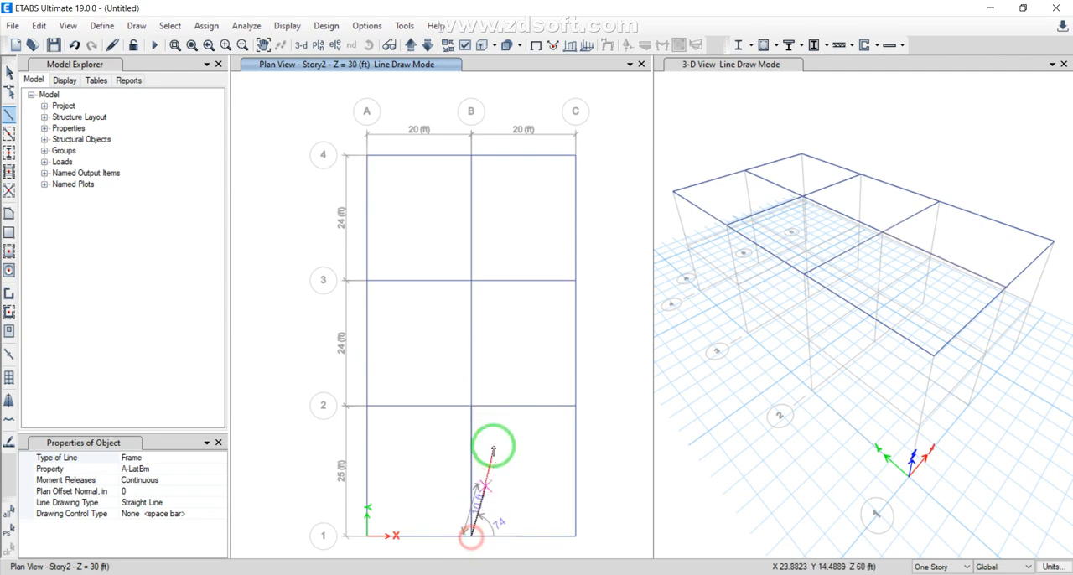
pyautogui.press('Escape')
pyautogui.press('Escape')
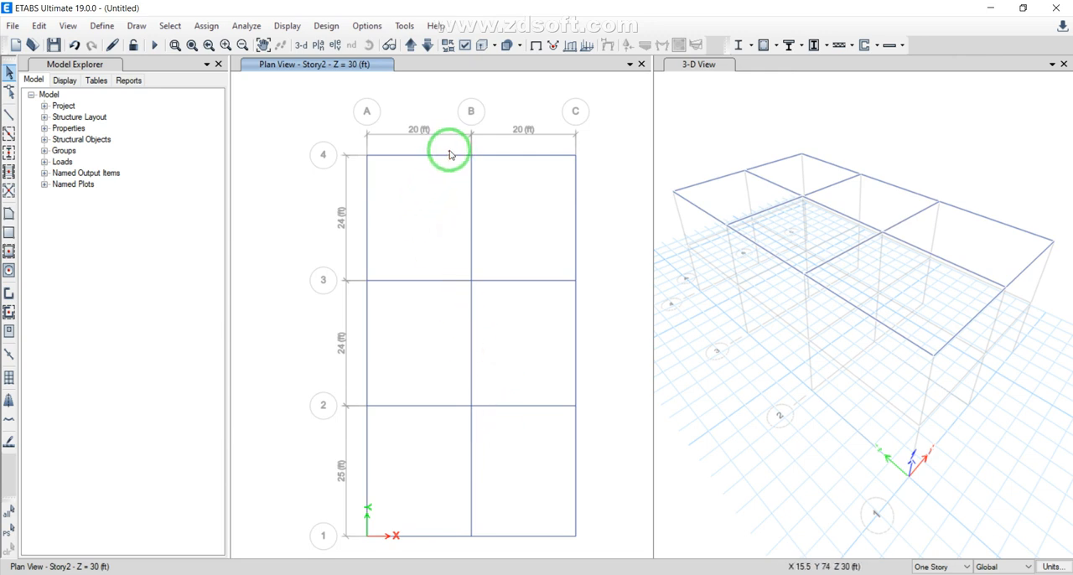
# Release torsion at the end and both moments 22 and 33 at start and end of the grid line 4 beam between A and B
pyautogui.moveTo(450, 154); pyautogui.dragTo(419, 176)
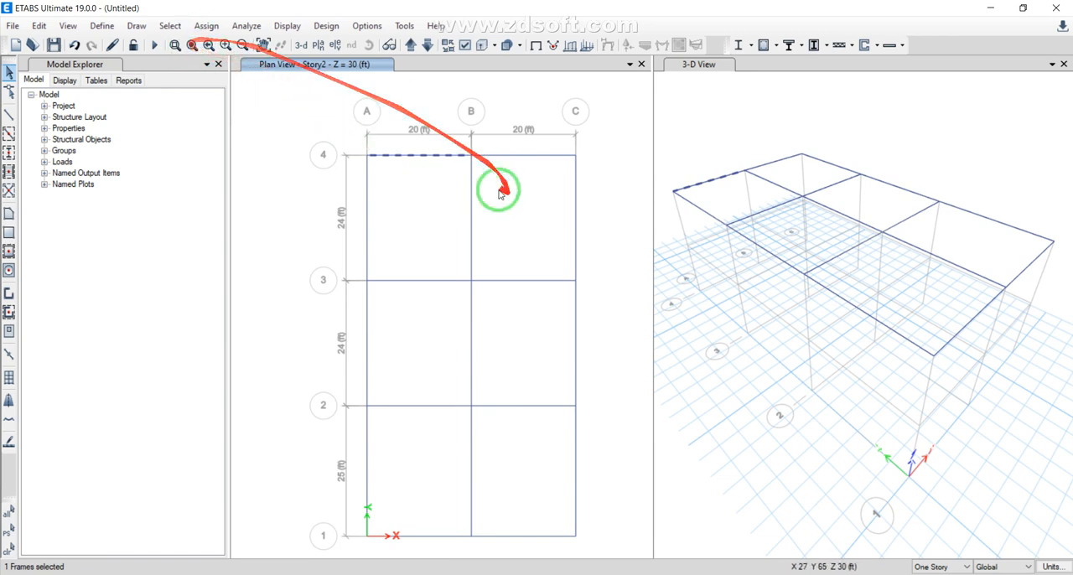
pyautogui.click(203, 26)
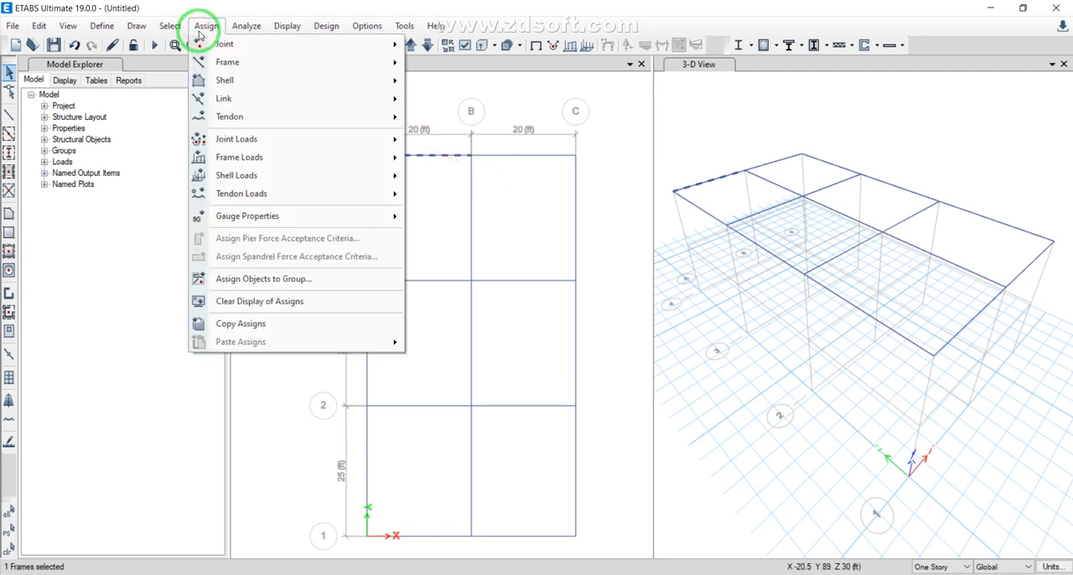
pyautogui.click(218, 64)
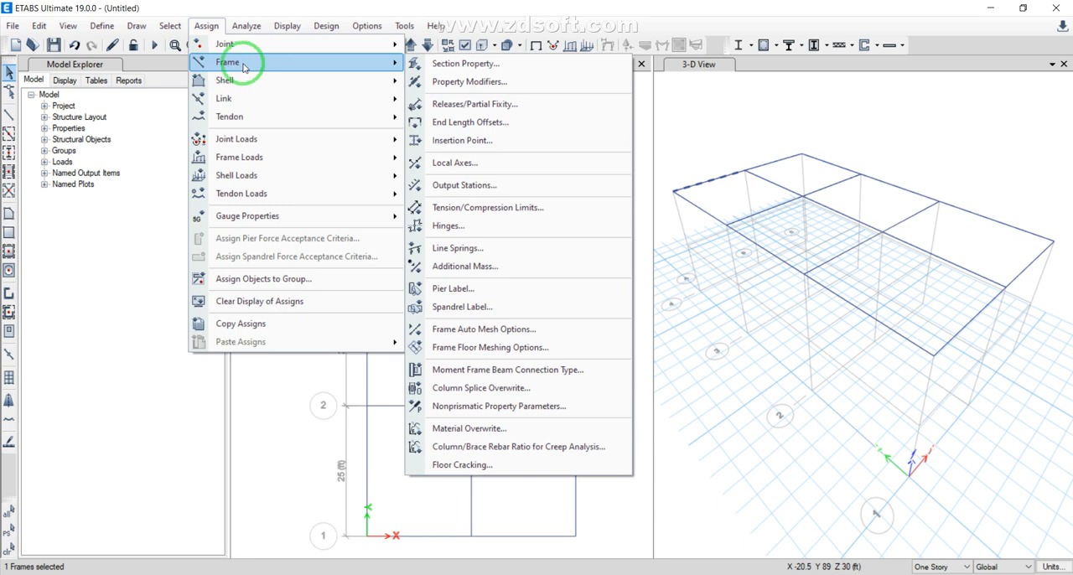
pyautogui.click(436, 104)
pyautogui.click(467, 321)
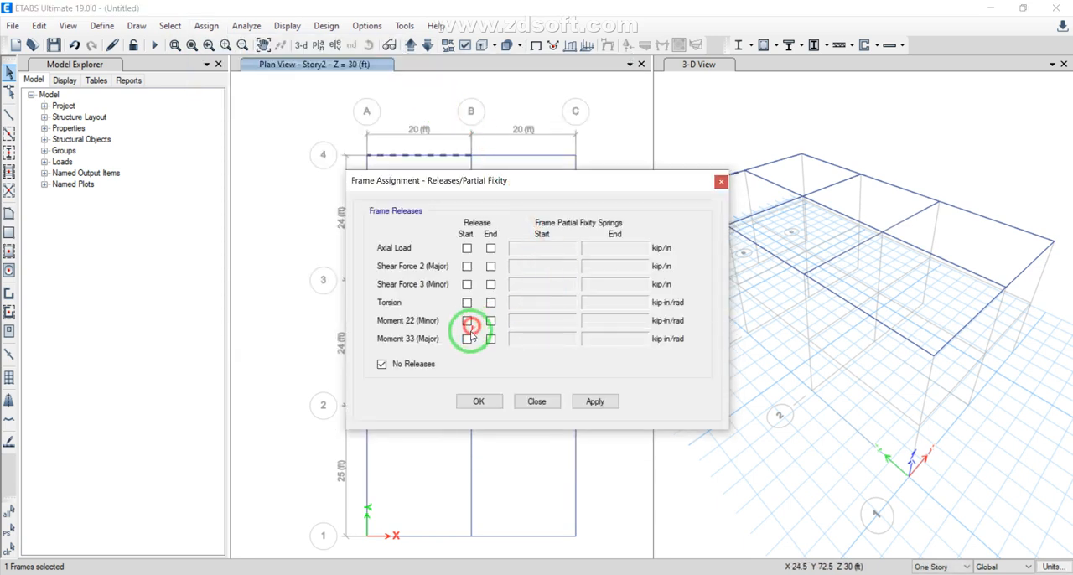
pyautogui.click(467, 338)
pyautogui.click(491, 338)
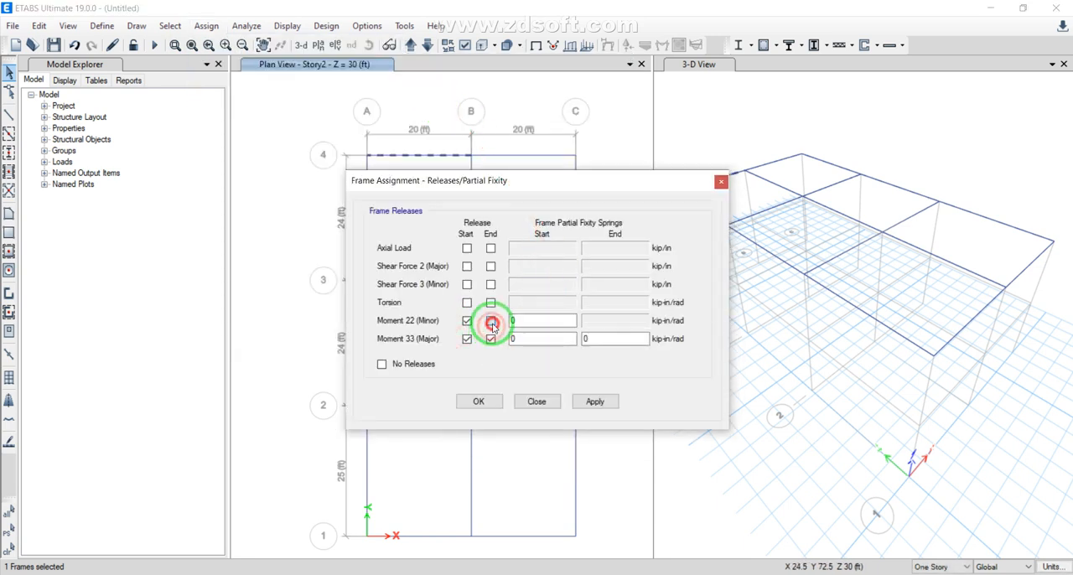
pyautogui.click(490, 321)
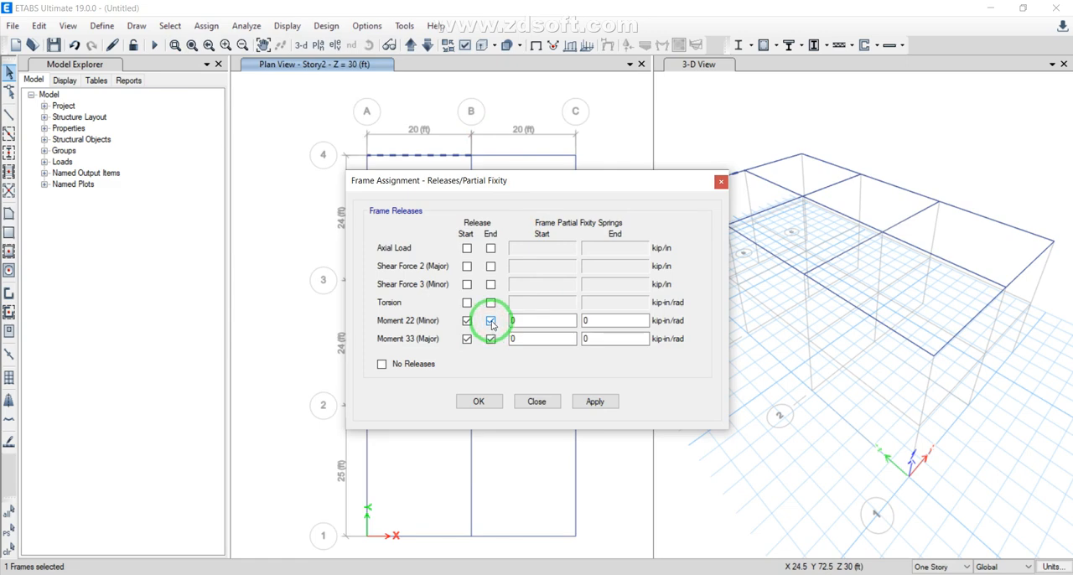
pyautogui.click(490, 304)
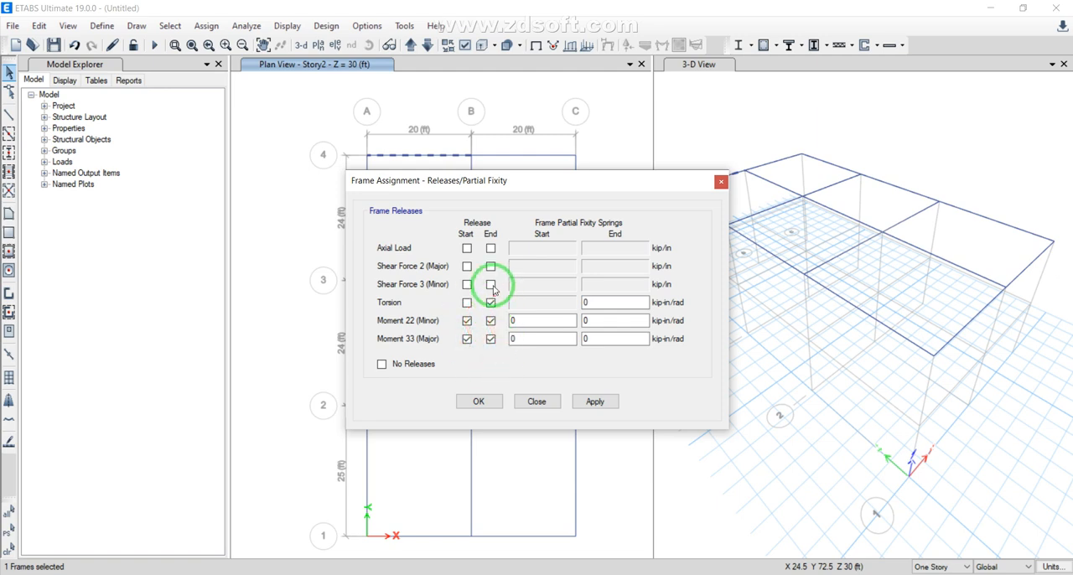
pyautogui.click(494, 395)
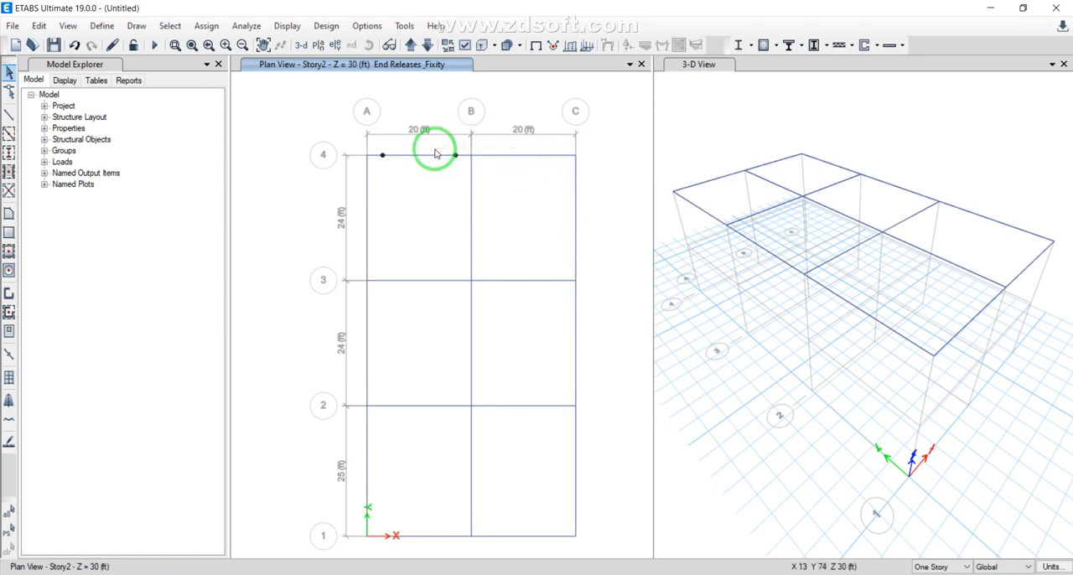
# Assign section W30X90 to the grid line 4 beam between B and C and clear the displayed section labels
pyautogui.moveTo(539, 148); pyautogui.dragTo(513, 181)
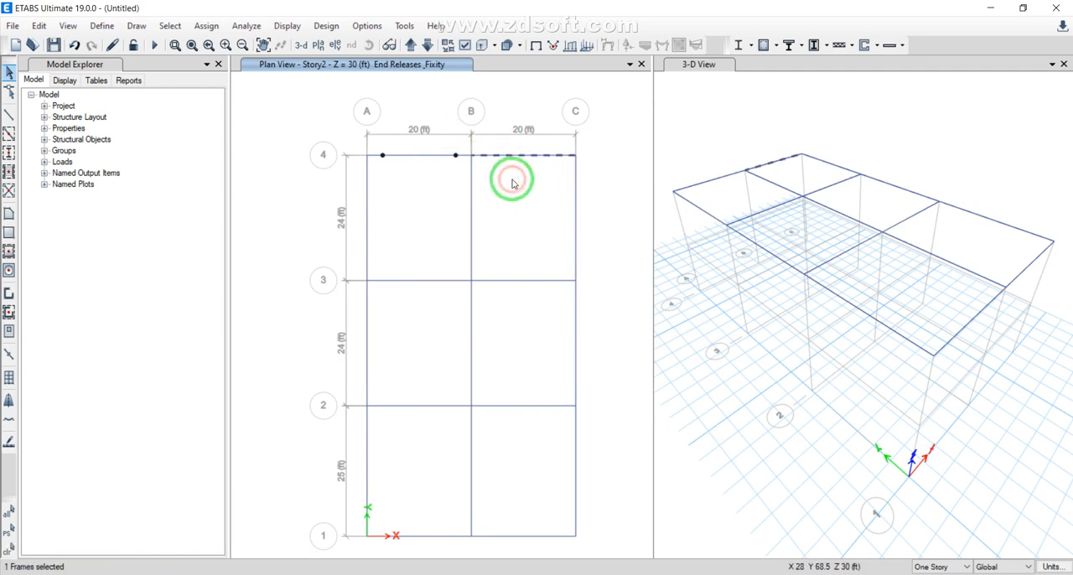
pyautogui.click(210, 27)
pyautogui.moveTo(227, 62)
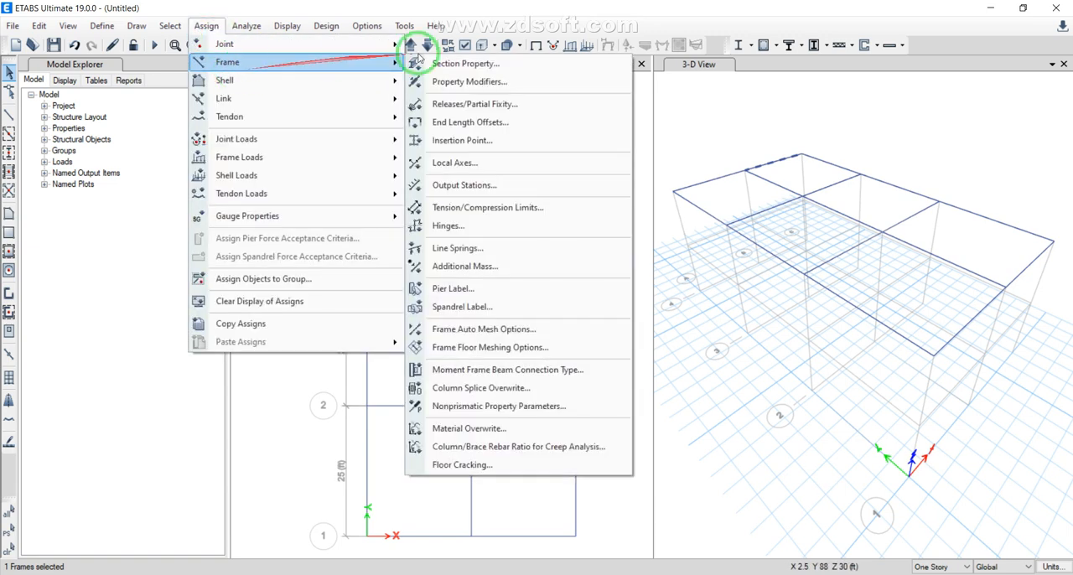
pyautogui.click(444, 42)
pyautogui.moveTo(618, 220); pyautogui.dragTo(622, 377)
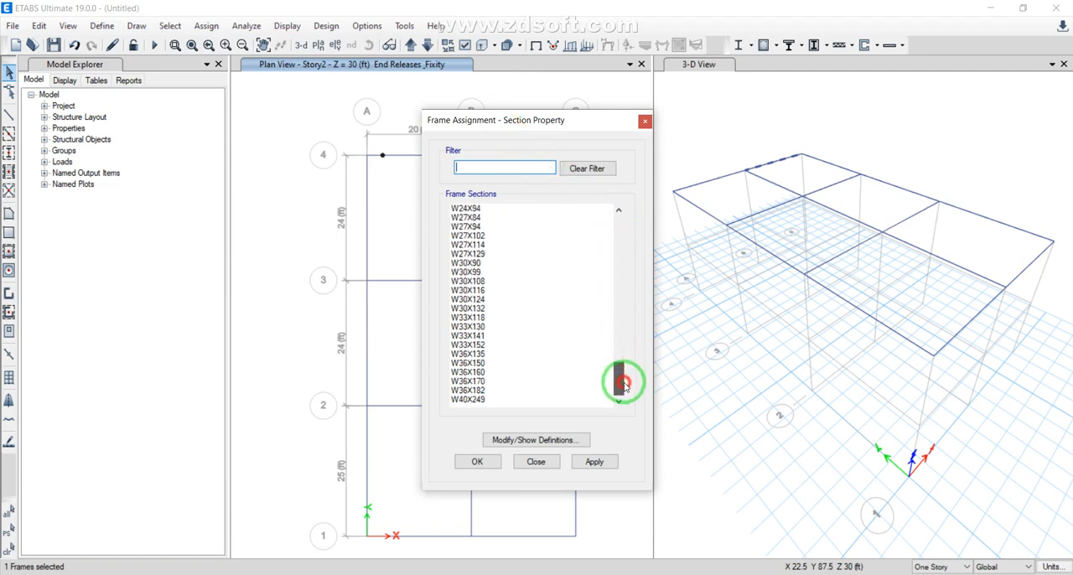
pyautogui.click(467, 262)
pyautogui.click(476, 461)
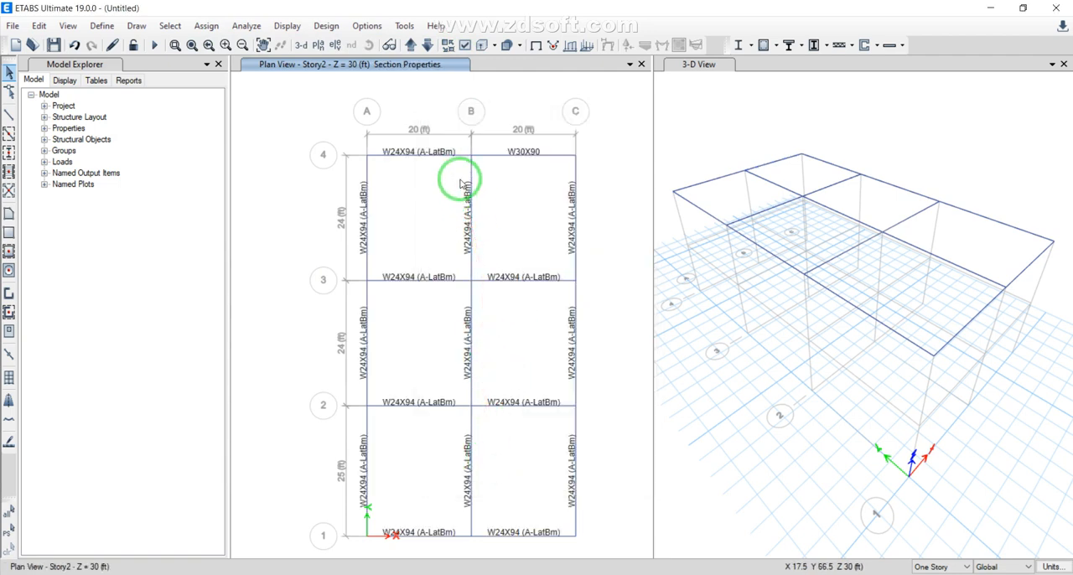
pyautogui.click(537, 46)
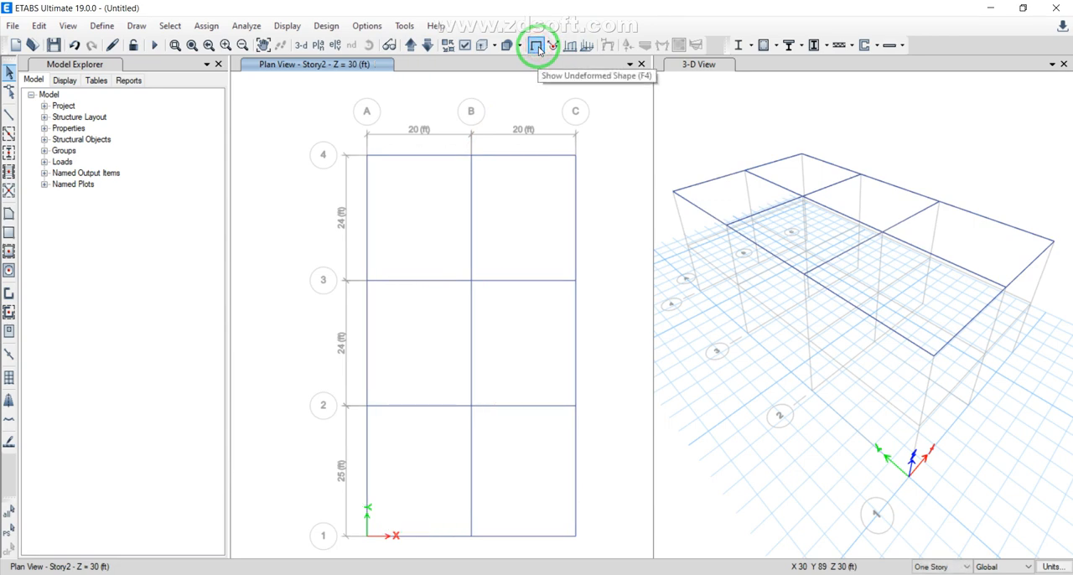
# Quick-draw A-LatCol columns at grid points A4 and B4 with a 0 degree angle
pyautogui.click(8, 155)
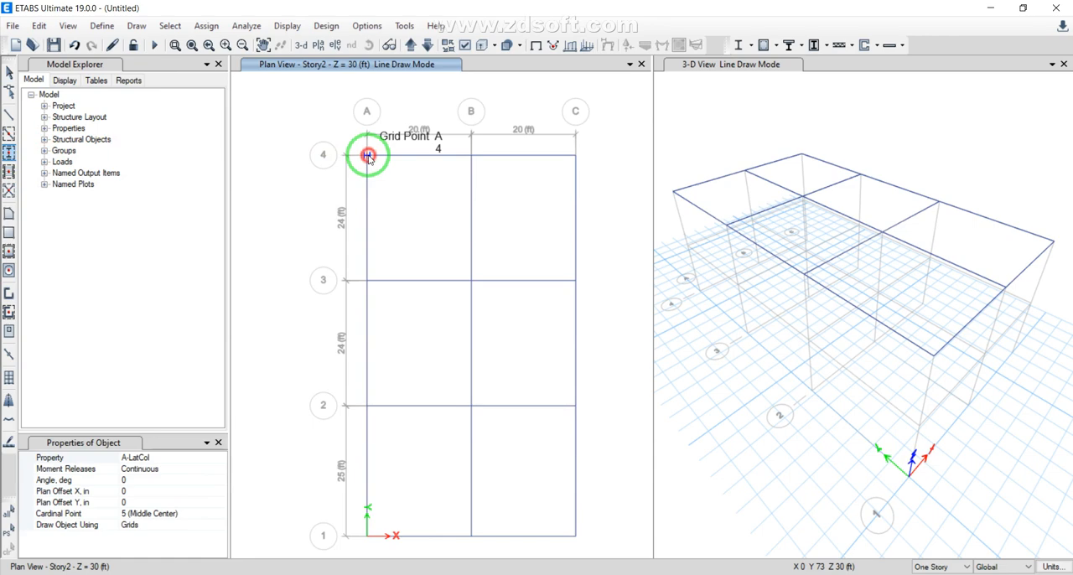
pyautogui.click(368, 156)
pyautogui.click(472, 158)
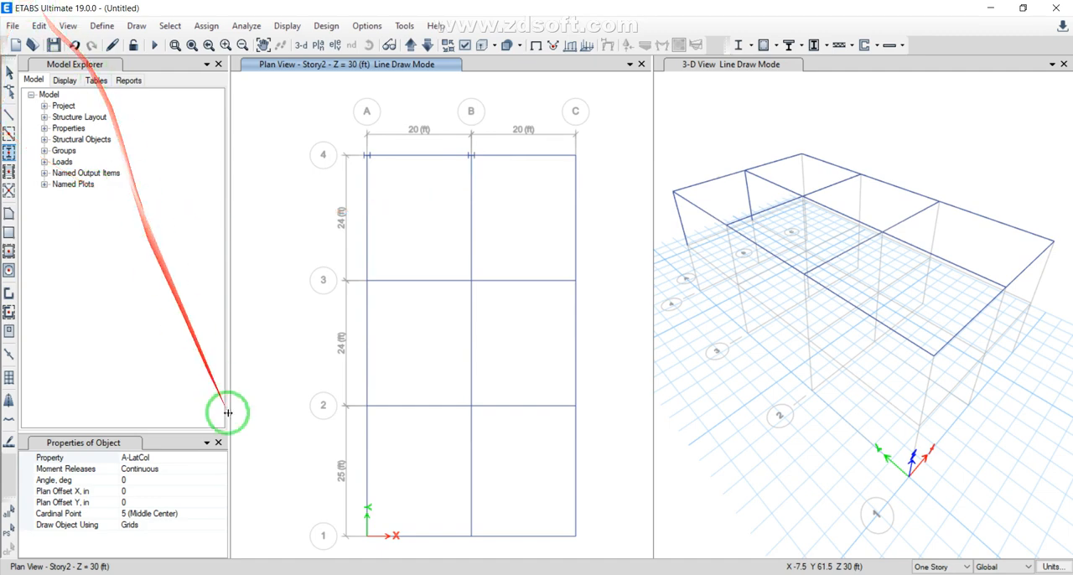
# Set the column angle to 90 degrees and place columns at C4 and at A3, B3 and C3
pyautogui.click(123, 479)
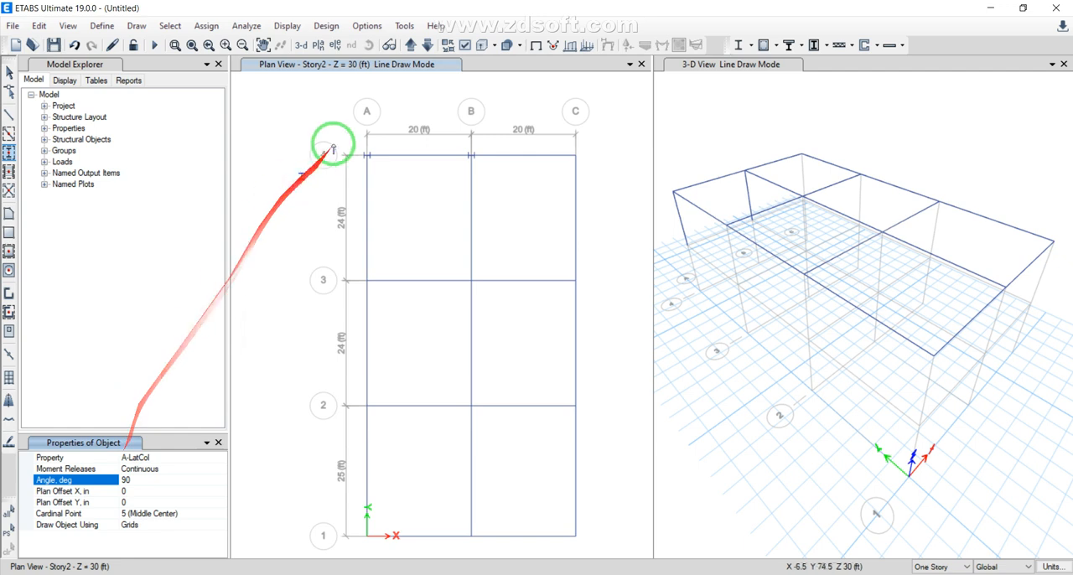
pyautogui.click(575, 154)
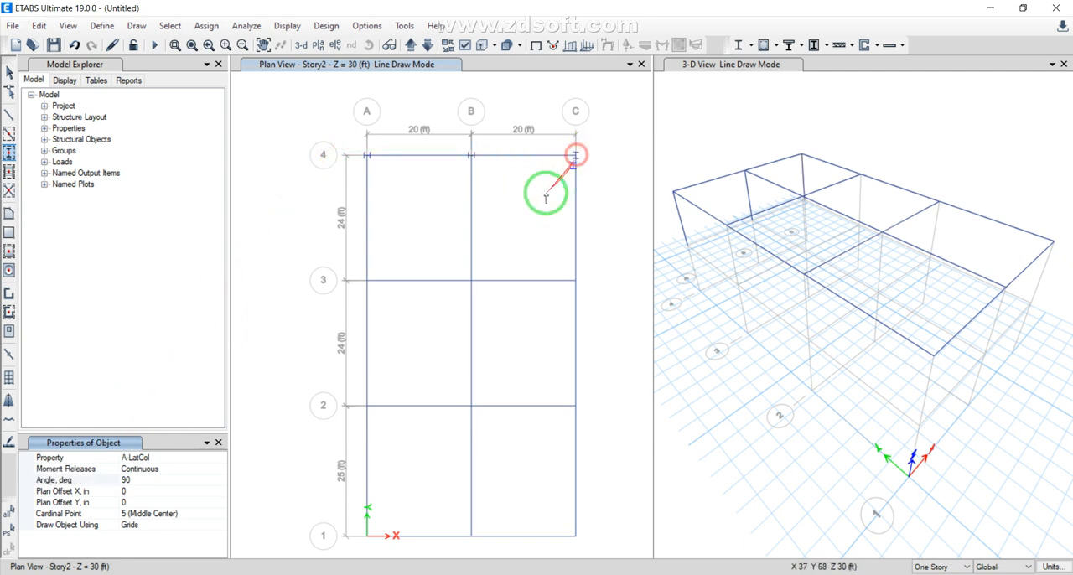
pyautogui.click(367, 279)
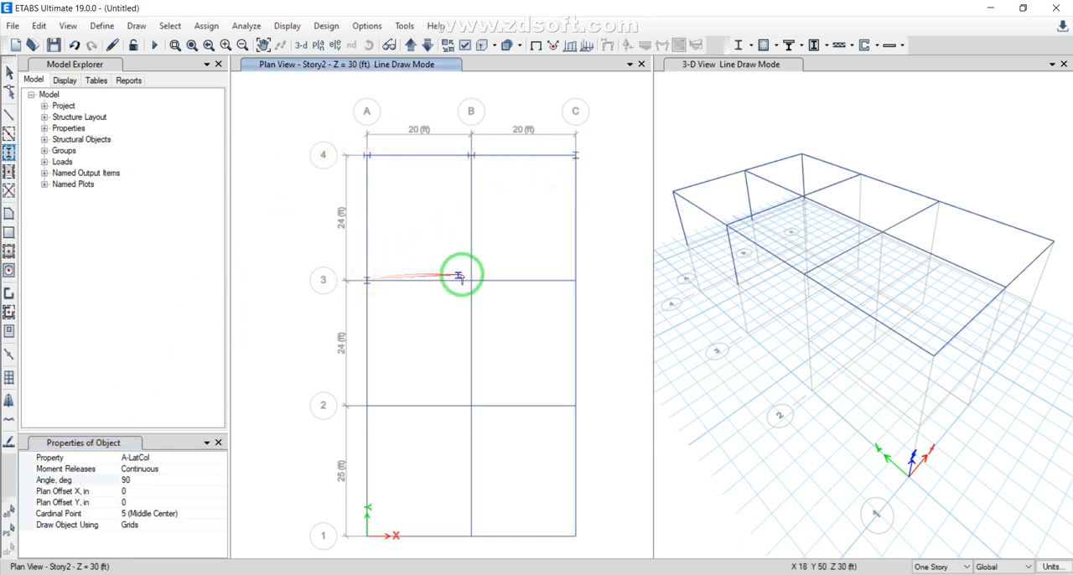
pyautogui.click(574, 280)
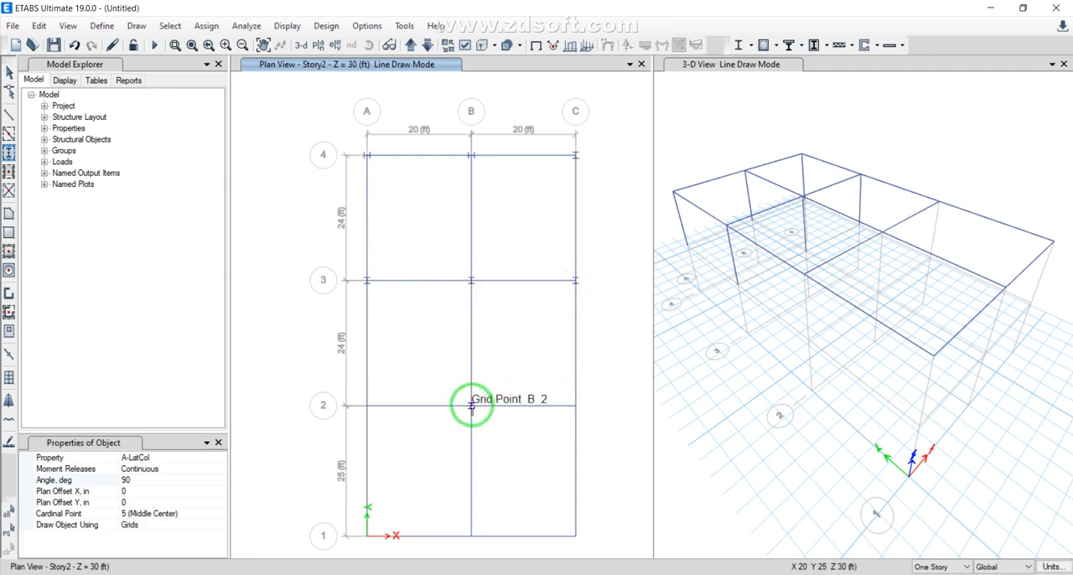
# Place 90 degree columns at all grid points along lines 2 and 1, and leave column drawing mode
pyautogui.click(367, 405)
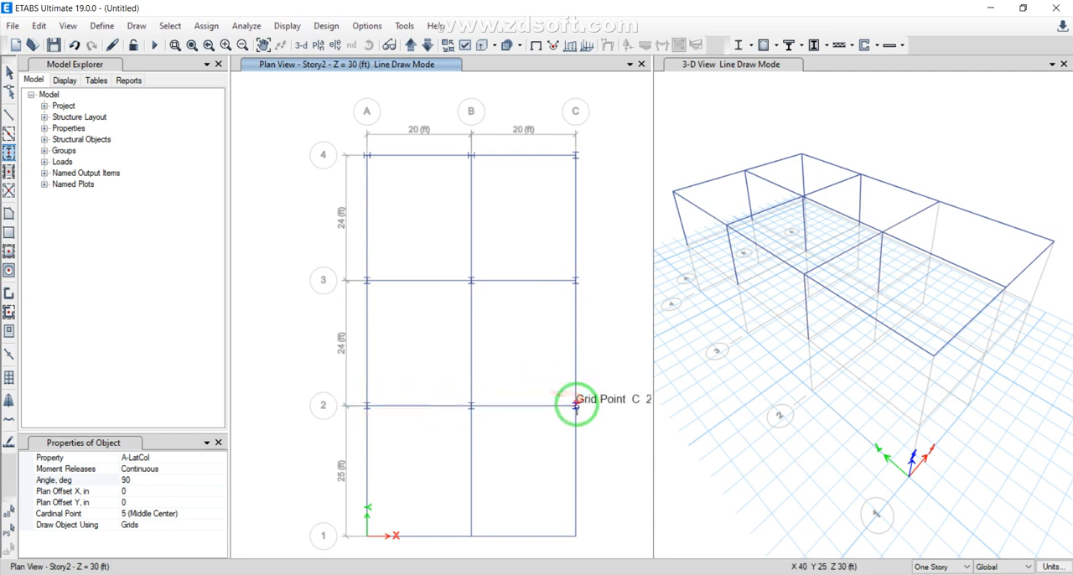
pyautogui.click(575, 406)
pyautogui.click(575, 535)
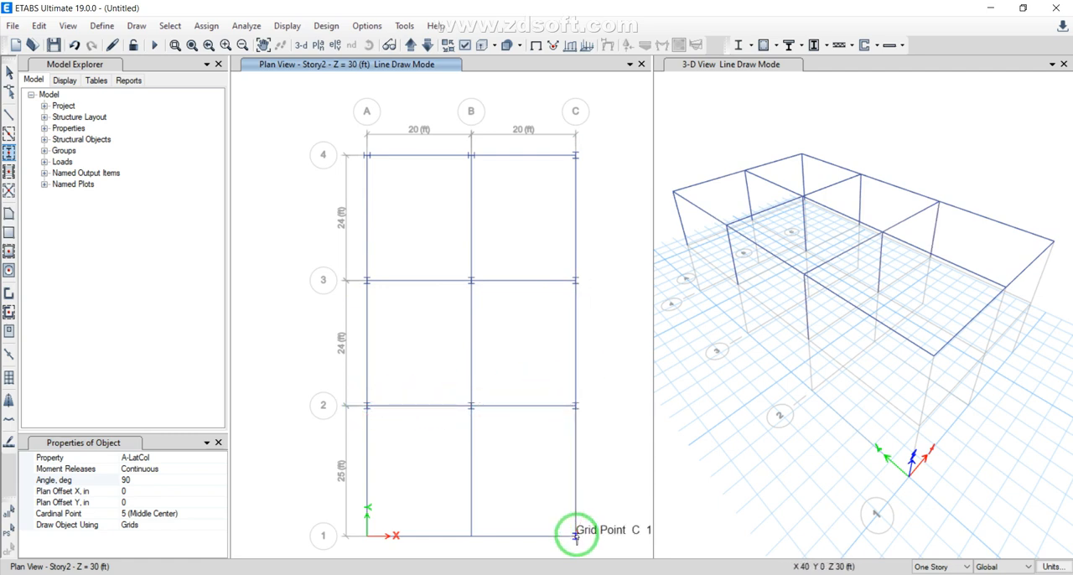
pyautogui.click(472, 536)
pyautogui.click(367, 535)
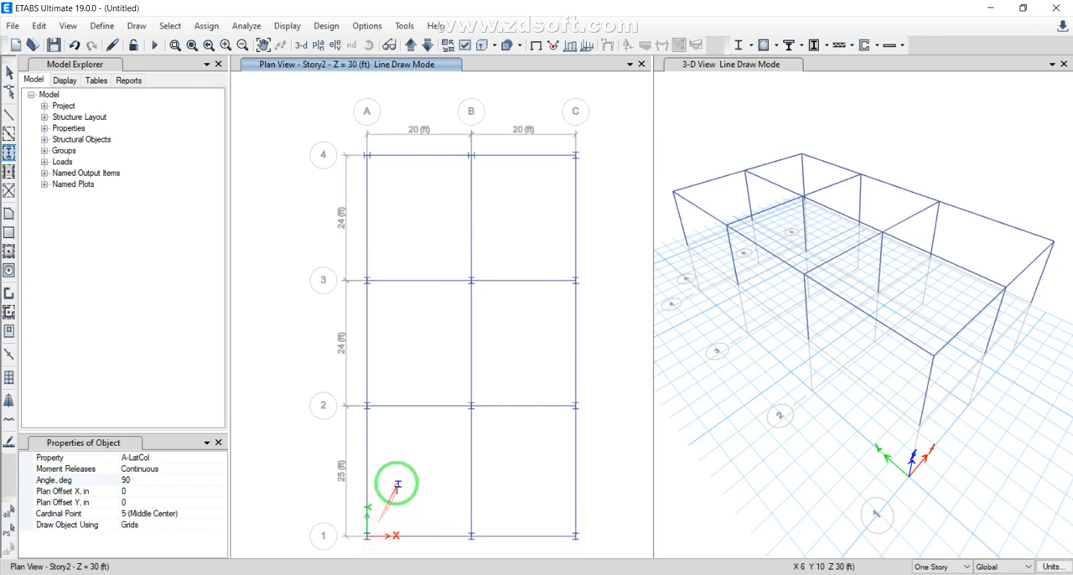
pyautogui.press('Escape')
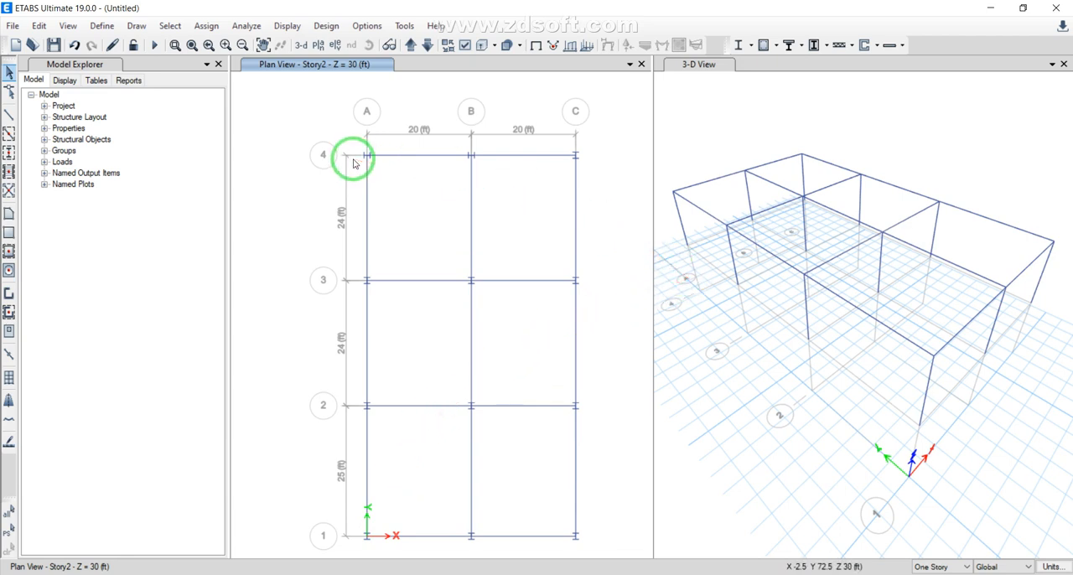
# Assign section W36X182 to the two columns at grid points A2 and A3 in the 3-D view
pyautogui.click(804, 299)
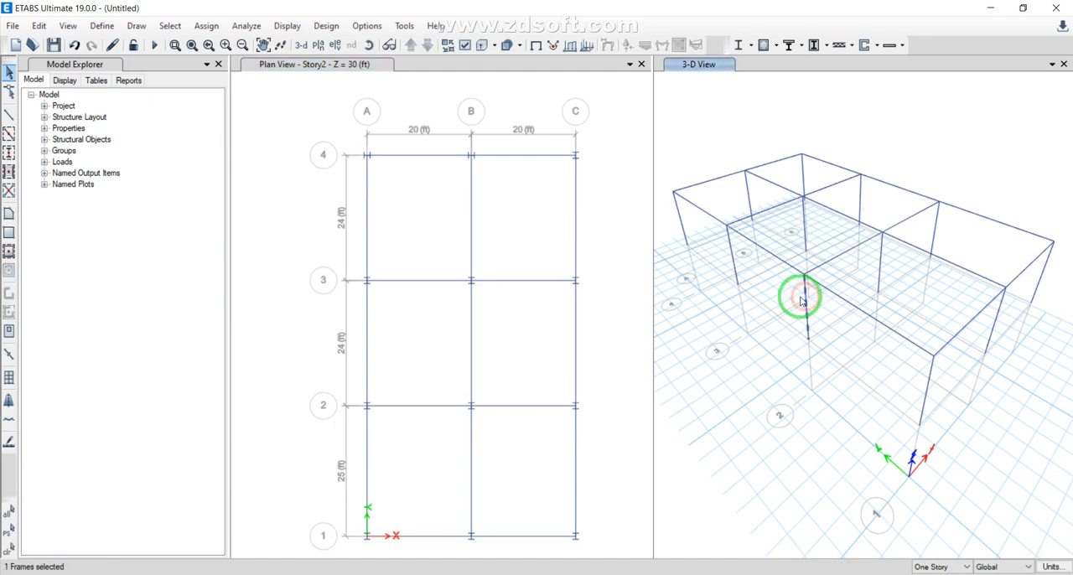
pyautogui.click(731, 258)
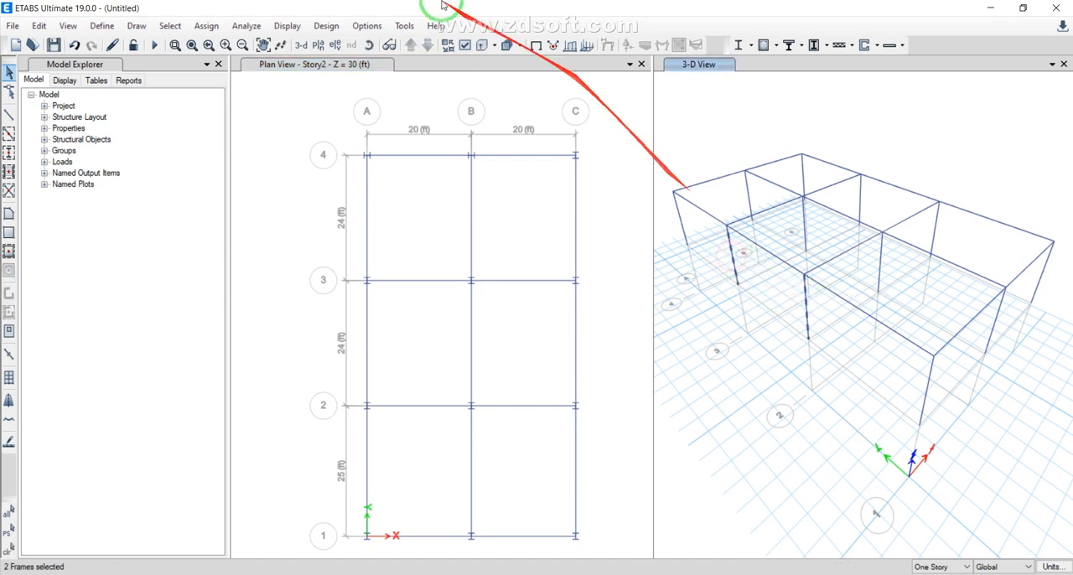
pyautogui.click(206, 26)
pyautogui.moveTo(223, 64)
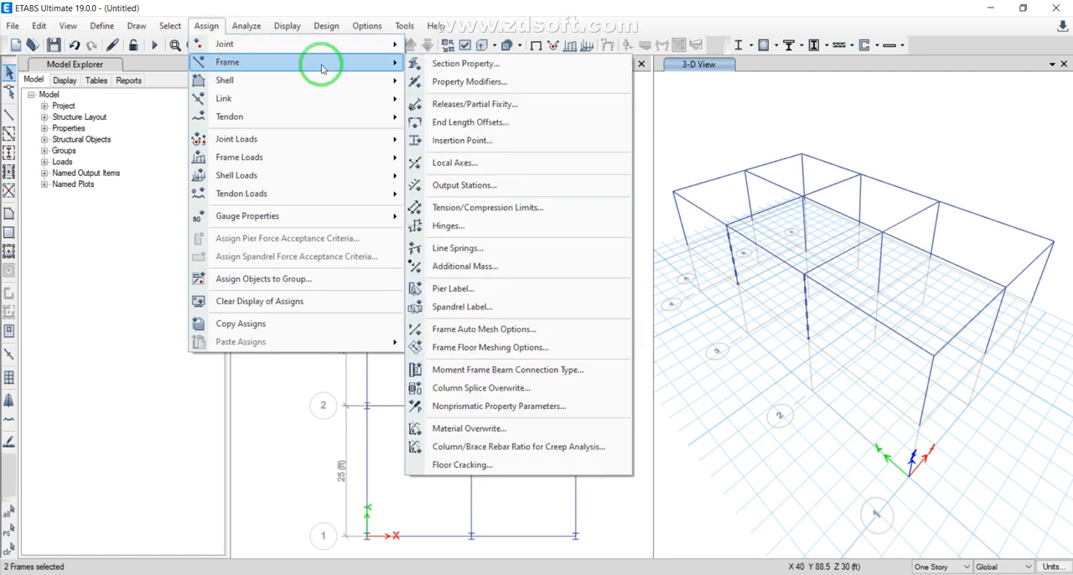
pyautogui.click(479, 62)
pyautogui.moveTo(615, 221); pyautogui.dragTo(431, 390)
pyautogui.click(461, 389)
pyautogui.click(468, 463)
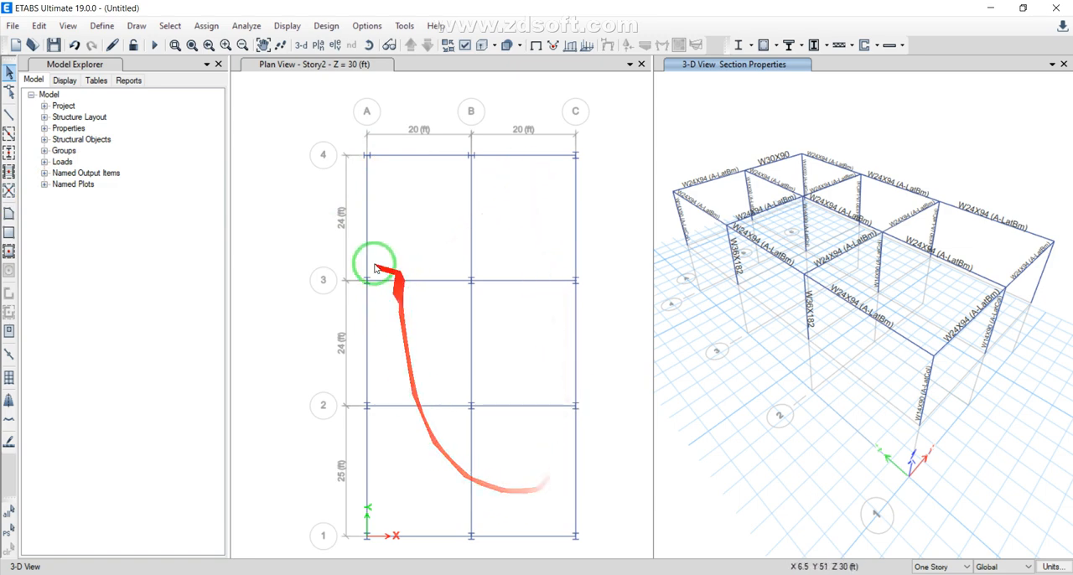
# Draw rectangular Deck1 floor areas in the two bays between grid lines 3 and 4, from A to B and B to C
pyautogui.click(9, 234)
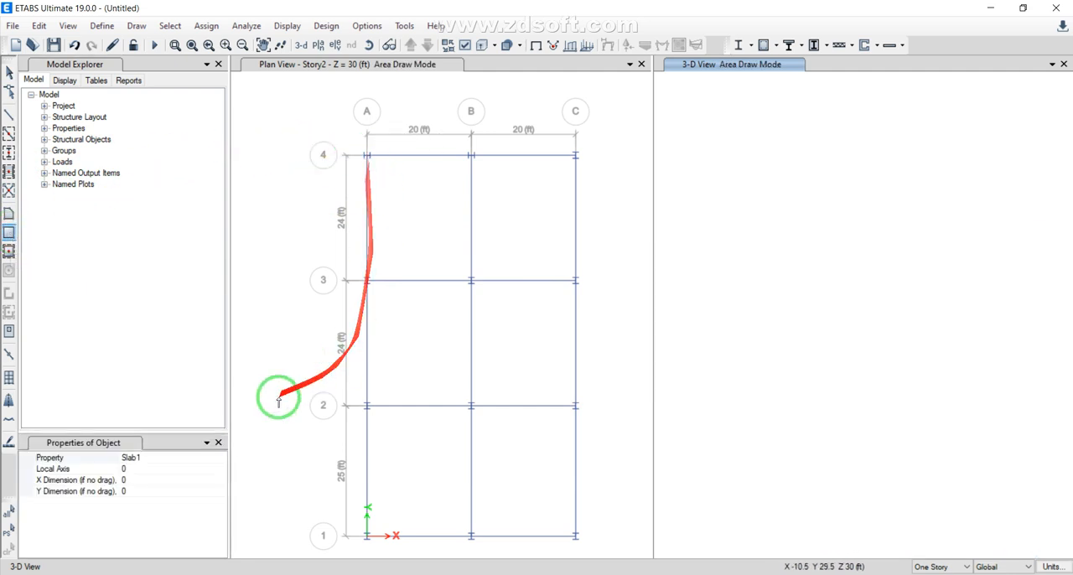
pyautogui.click(173, 457)
pyautogui.click(219, 458)
pyautogui.click(155, 468)
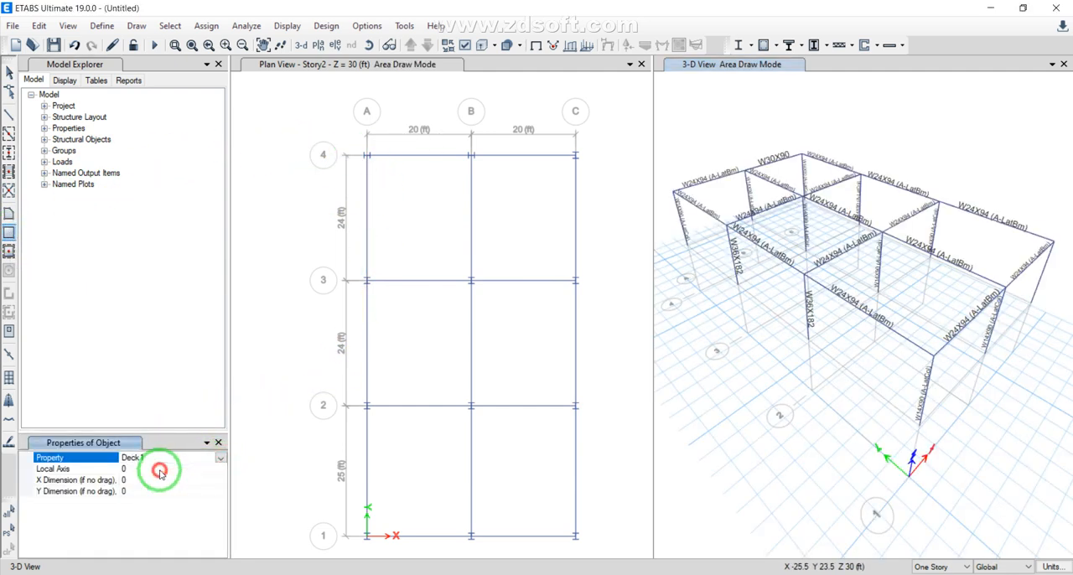
pyautogui.moveTo(367, 154); pyautogui.dragTo(473, 281)
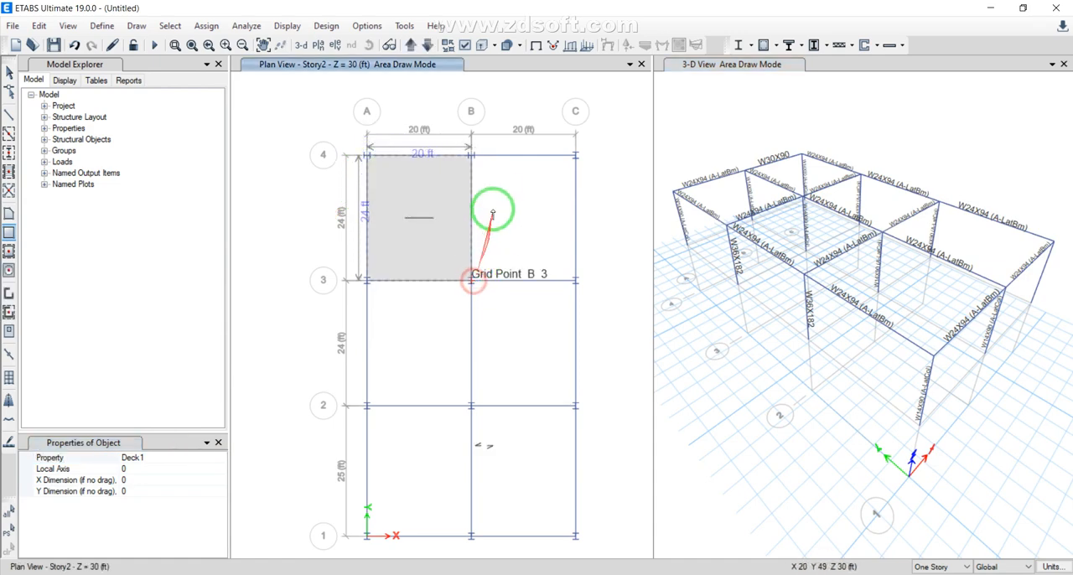
pyautogui.moveTo(471, 154); pyautogui.dragTo(575, 280)
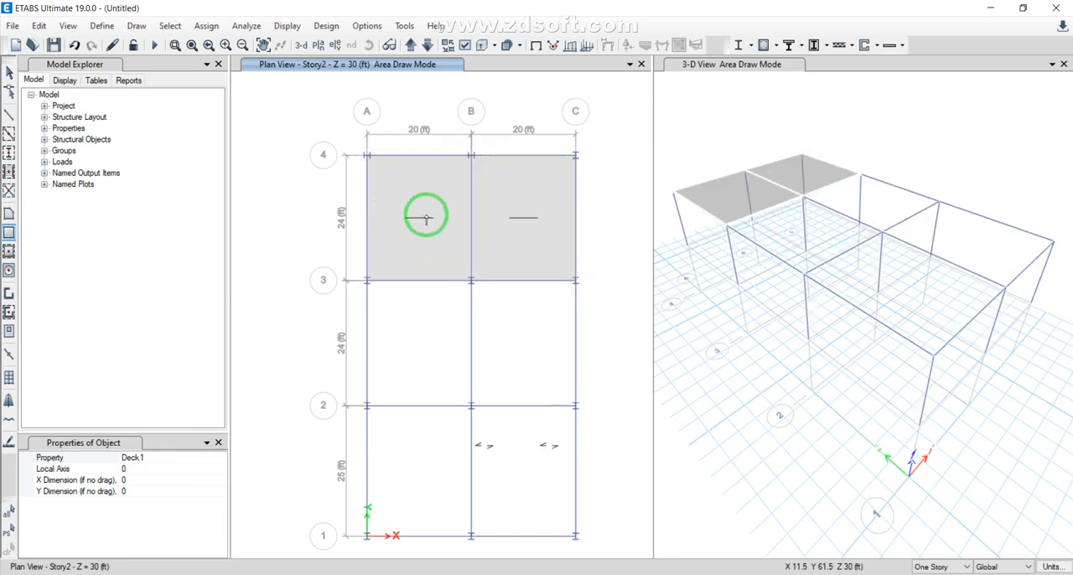
# Set the deck's local axis to 90 and draw Deck1 areas in the four bays between grid lines 3 and 1
pyautogui.click(124, 470)
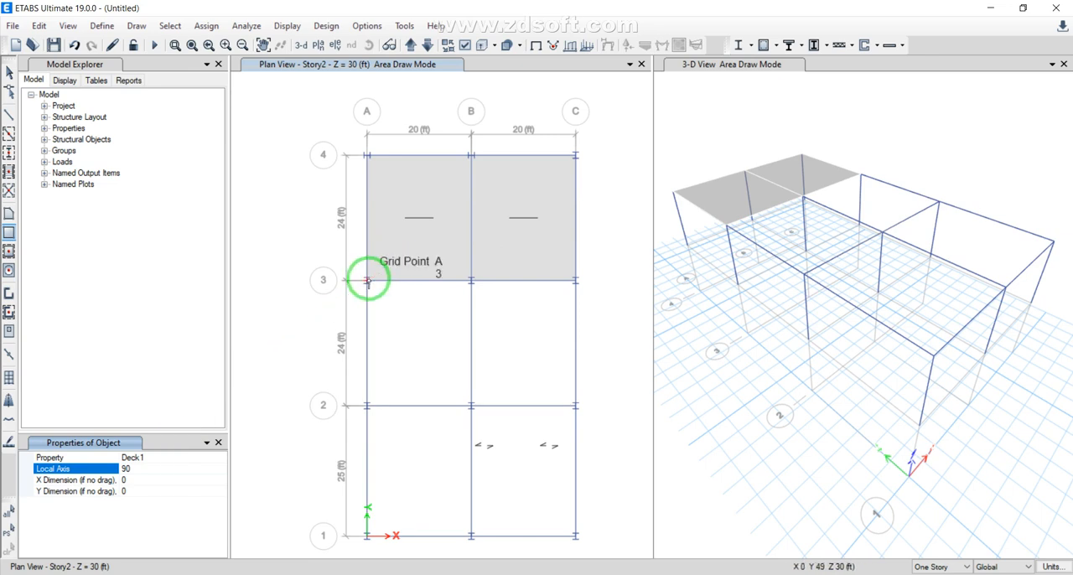
pyautogui.moveTo(367, 282); pyautogui.dragTo(471, 406)
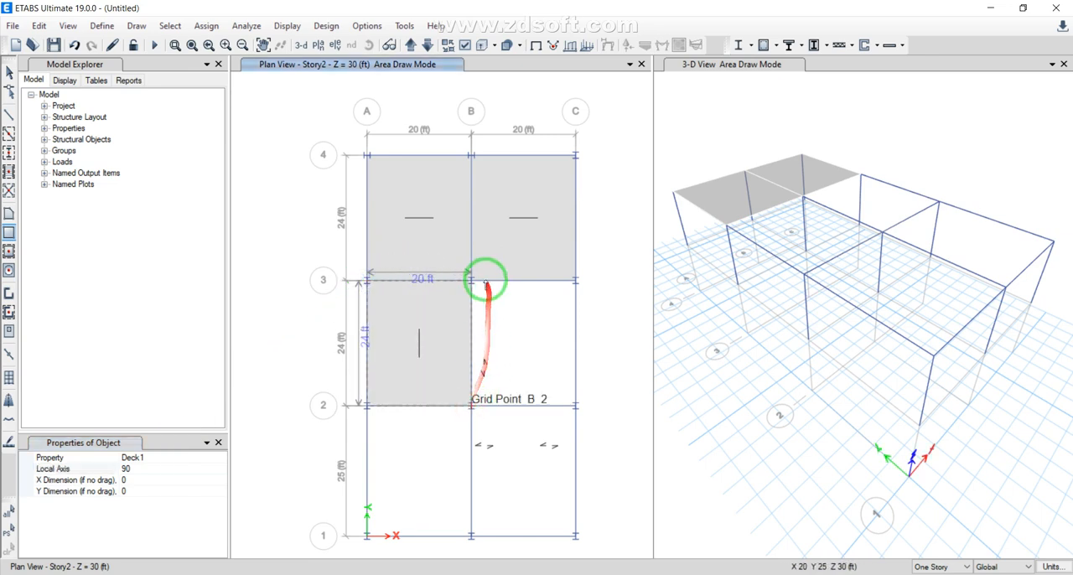
pyautogui.moveTo(471, 280); pyautogui.dragTo(574, 406)
pyautogui.moveTo(366, 406)
pyautogui.mouseDown()
pyautogui.moveTo(403, 495)
pyautogui.moveTo(463, 543)
pyautogui.moveTo(471, 536)
pyautogui.mouseUp()
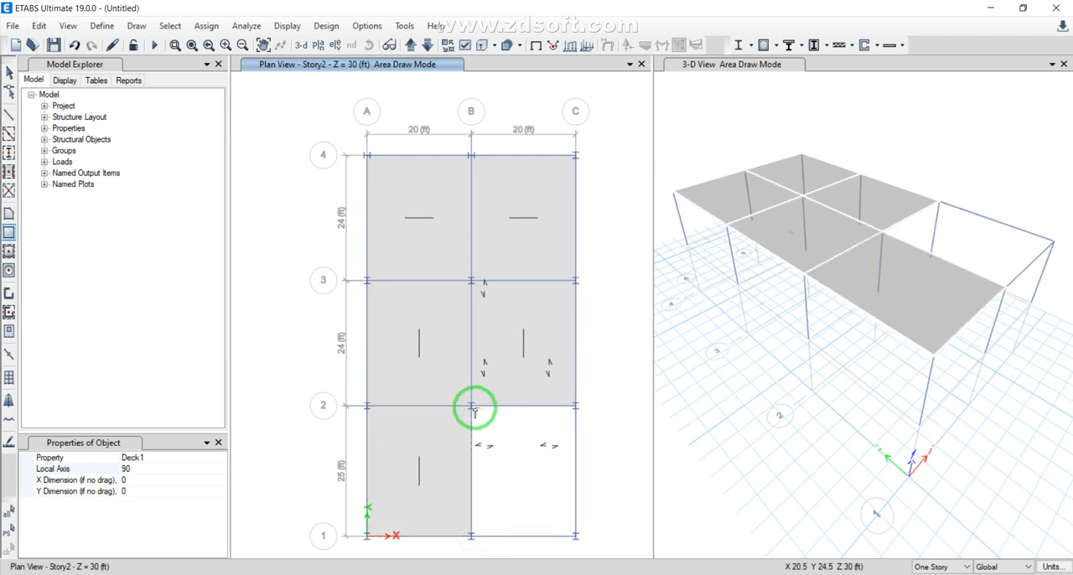
pyautogui.moveTo(471, 405); pyautogui.dragTo(575, 536)
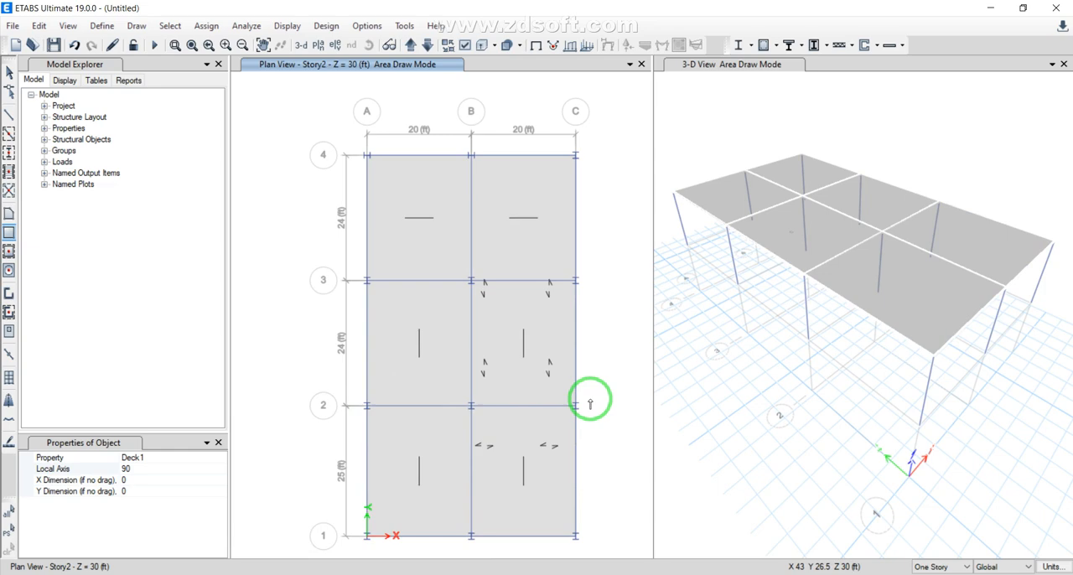
# Leave area drawing and assign a 20 kip/ft uniform Dead gravity load to the line 4 beam between A and B
pyautogui.press('Escape')
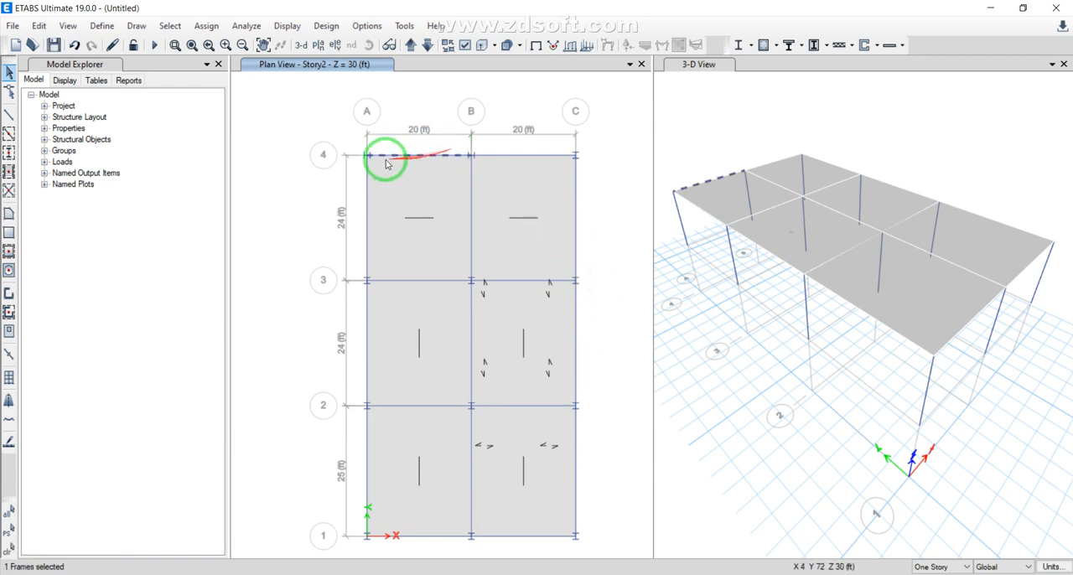
pyautogui.click(209, 26)
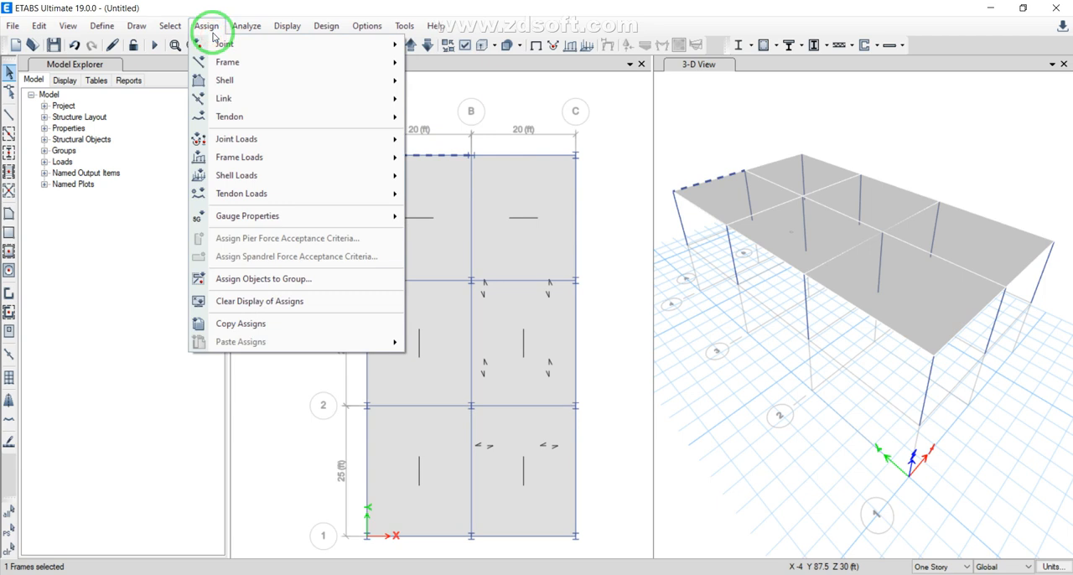
pyautogui.moveTo(281, 156)
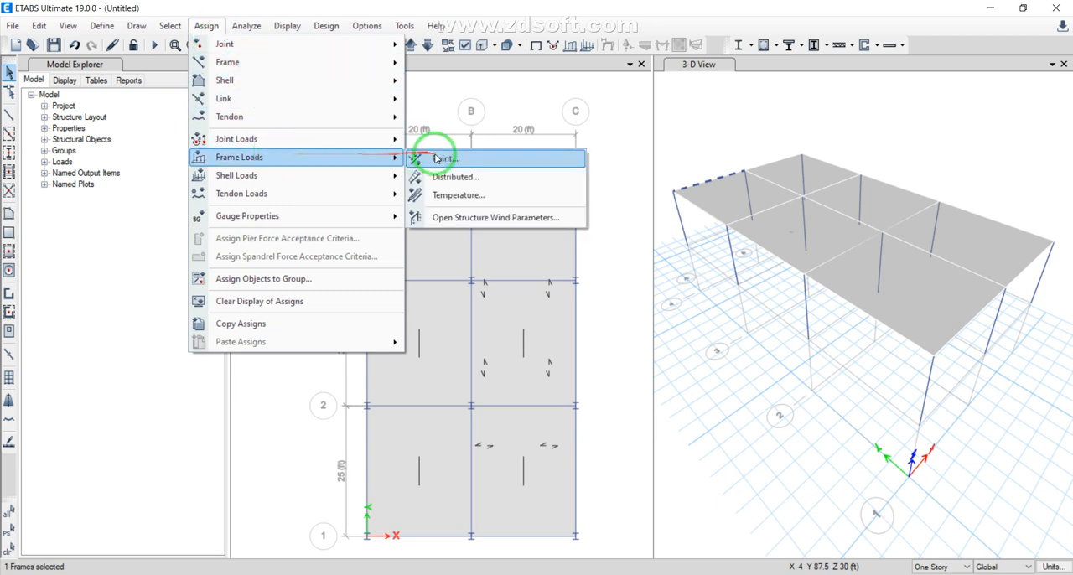
pyautogui.click(478, 177)
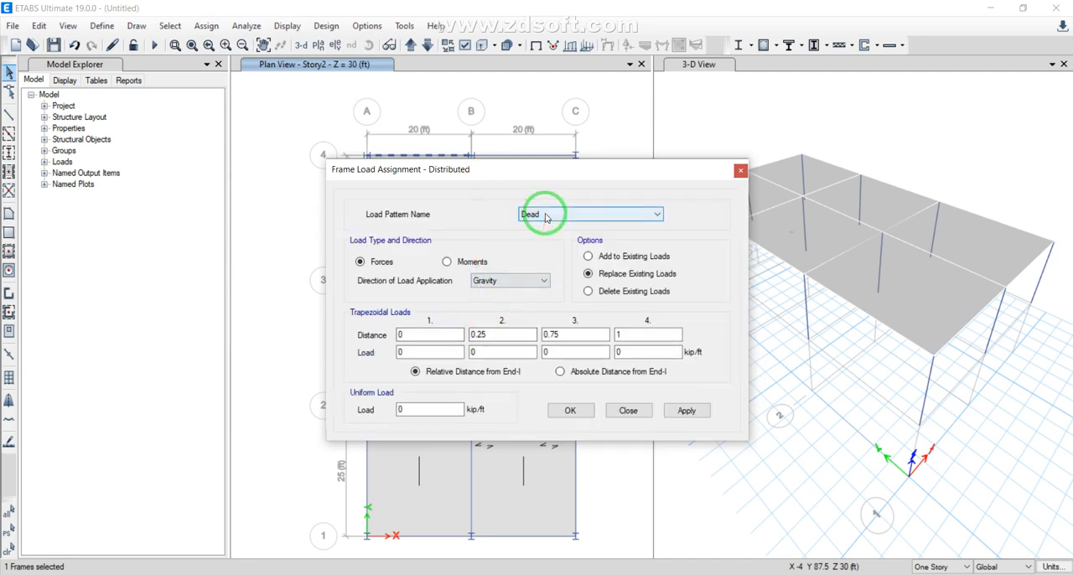
pyautogui.click(576, 224)
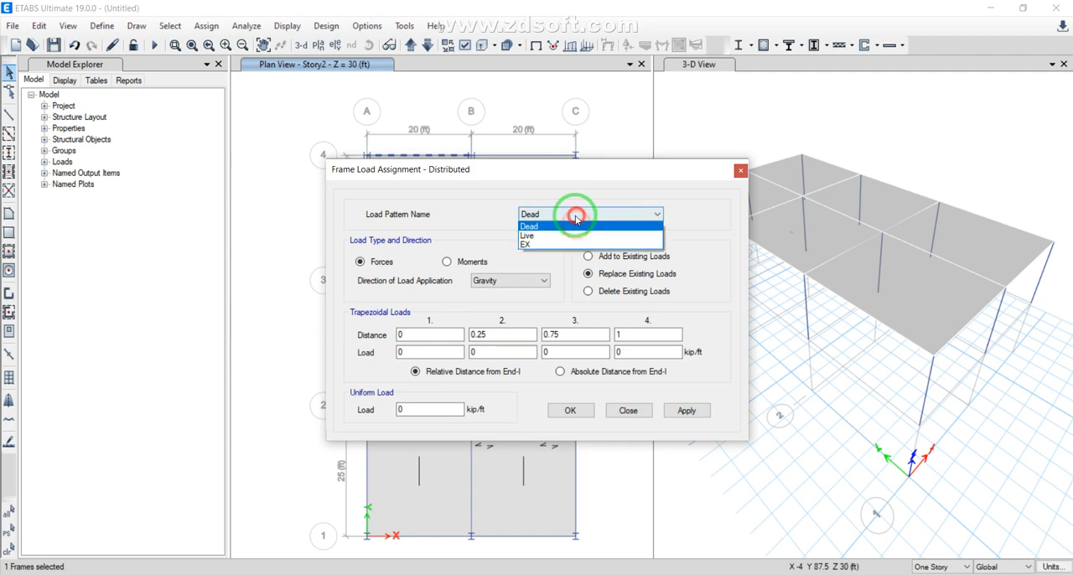
pyautogui.click(570, 227)
pyautogui.moveTo(429, 409); pyautogui.dragTo(387, 407)
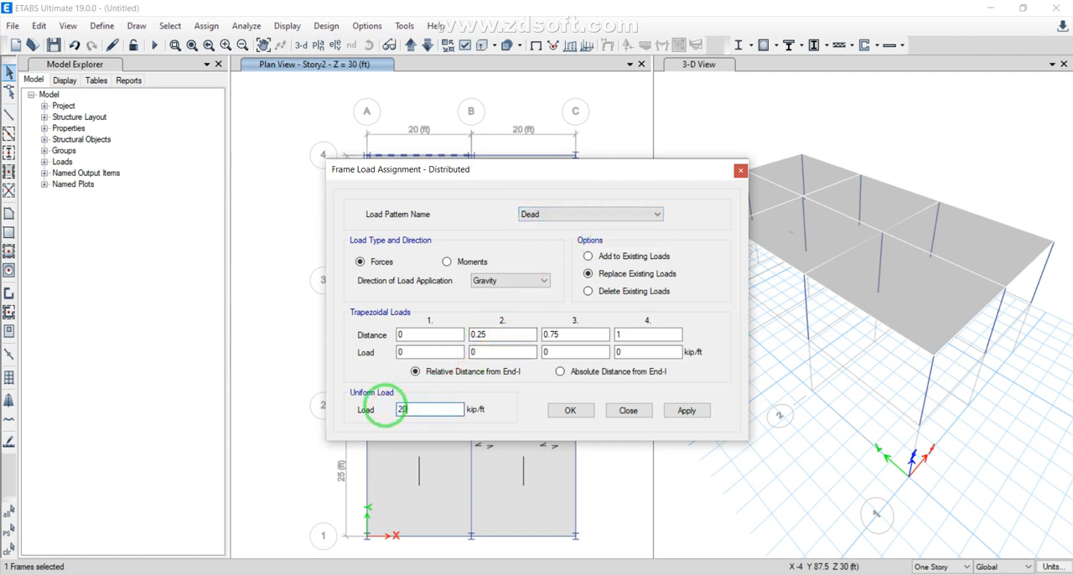
pyautogui.write('20')
pyautogui.click(570, 410)
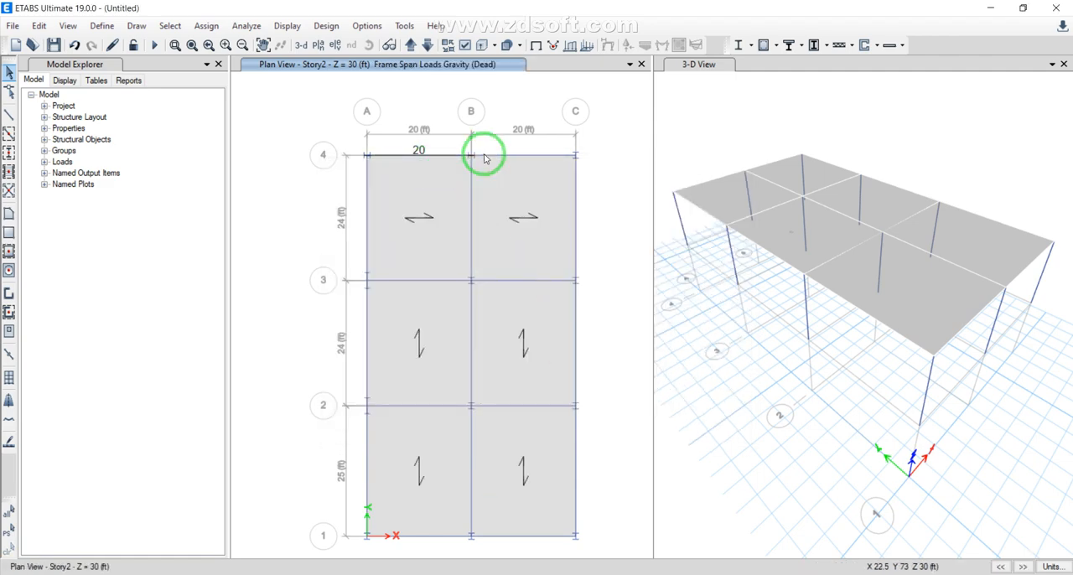
# Assign a 100 lb/ft² uniform Live gravity load to the deck area between grid lines A–B and 3–4
pyautogui.moveTo(474, 156); pyautogui.dragTo(437, 187)
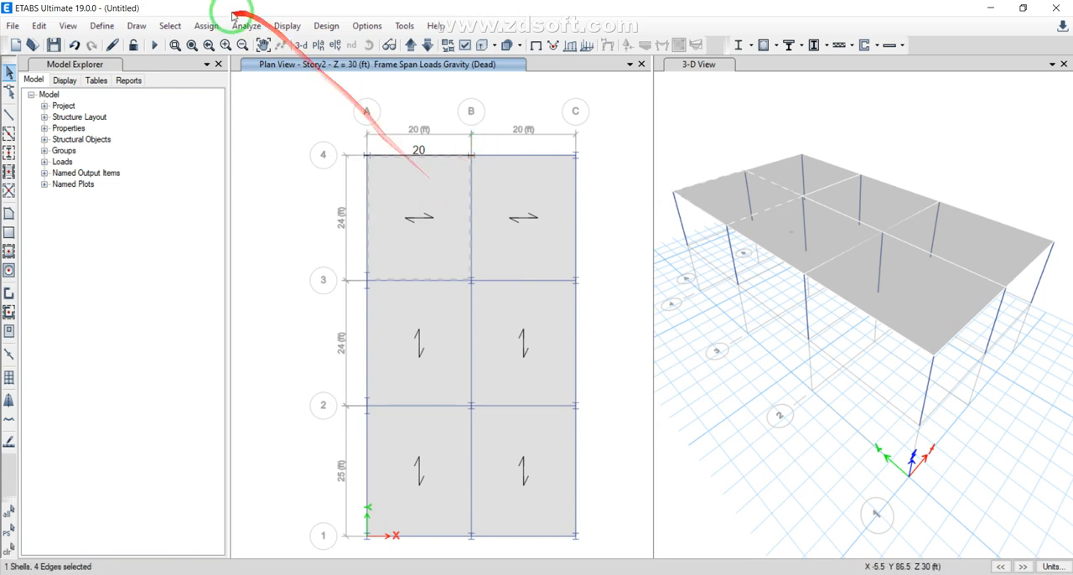
pyautogui.click(209, 26)
pyautogui.click(218, 30)
pyautogui.click(208, 28)
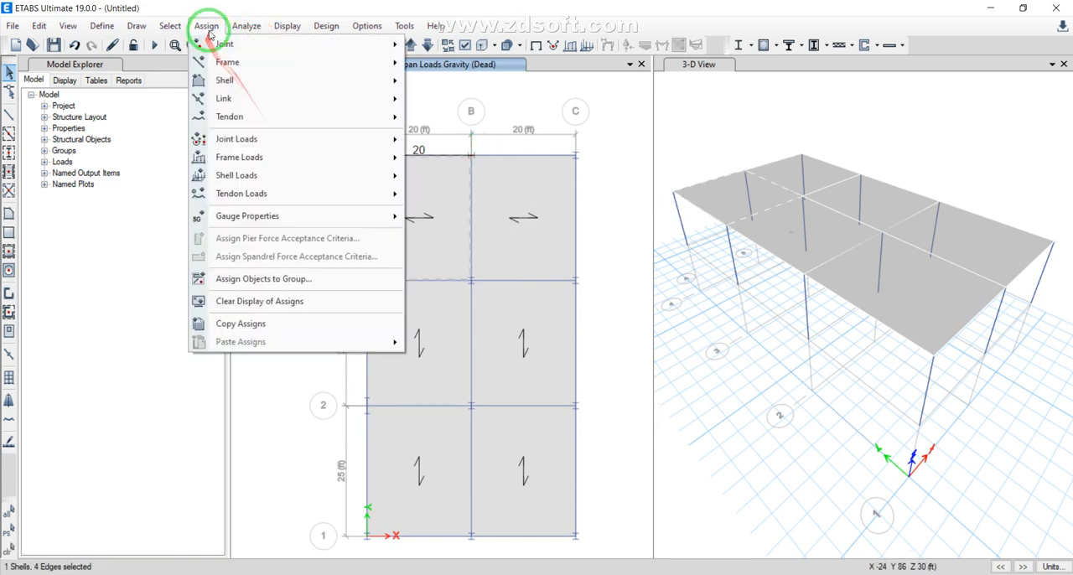
pyautogui.moveTo(244, 175)
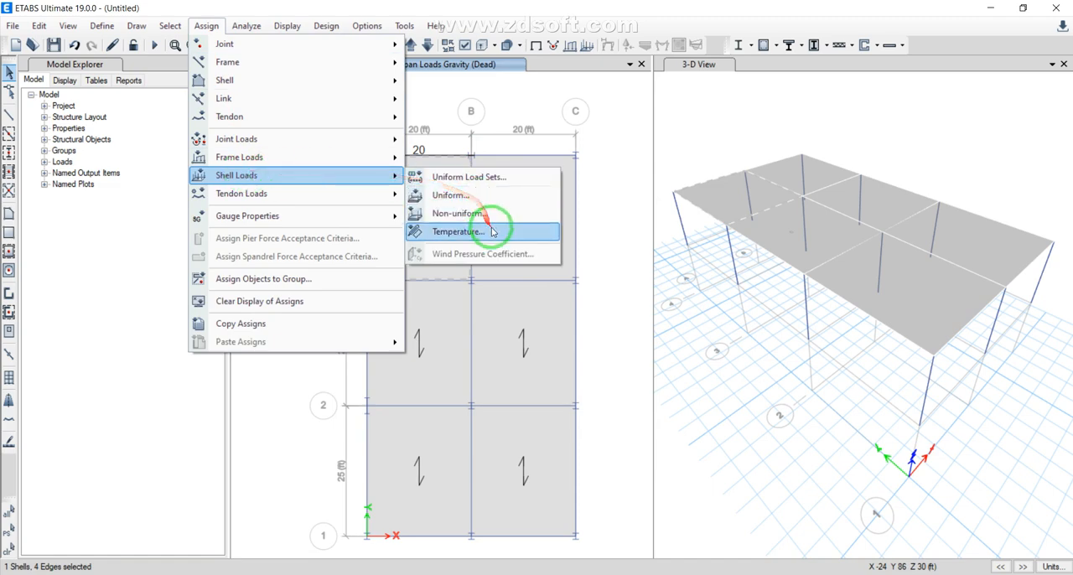
pyautogui.click(491, 195)
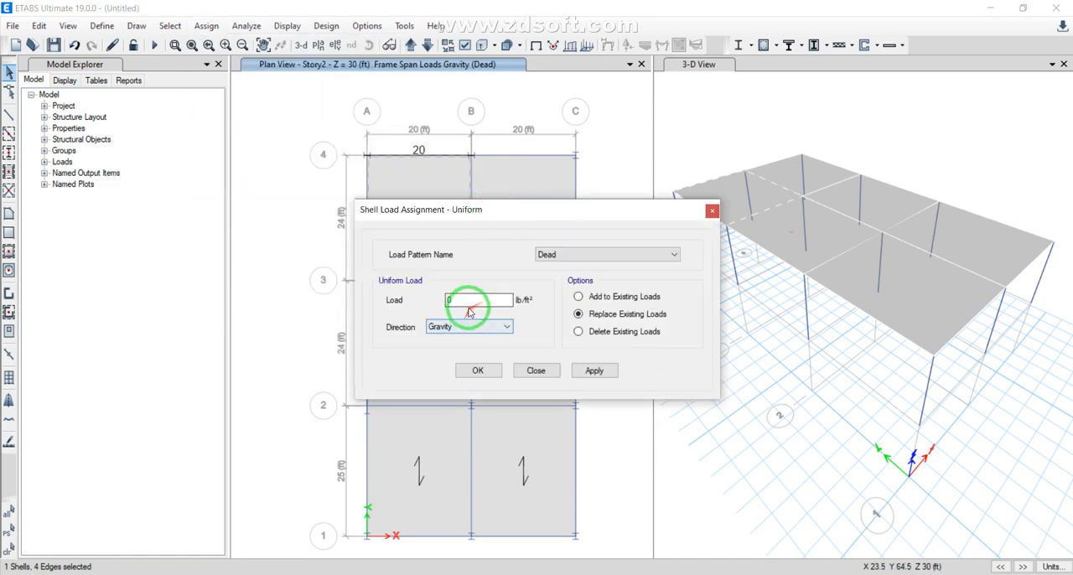
pyautogui.moveTo(472, 303); pyautogui.dragTo(448, 299)
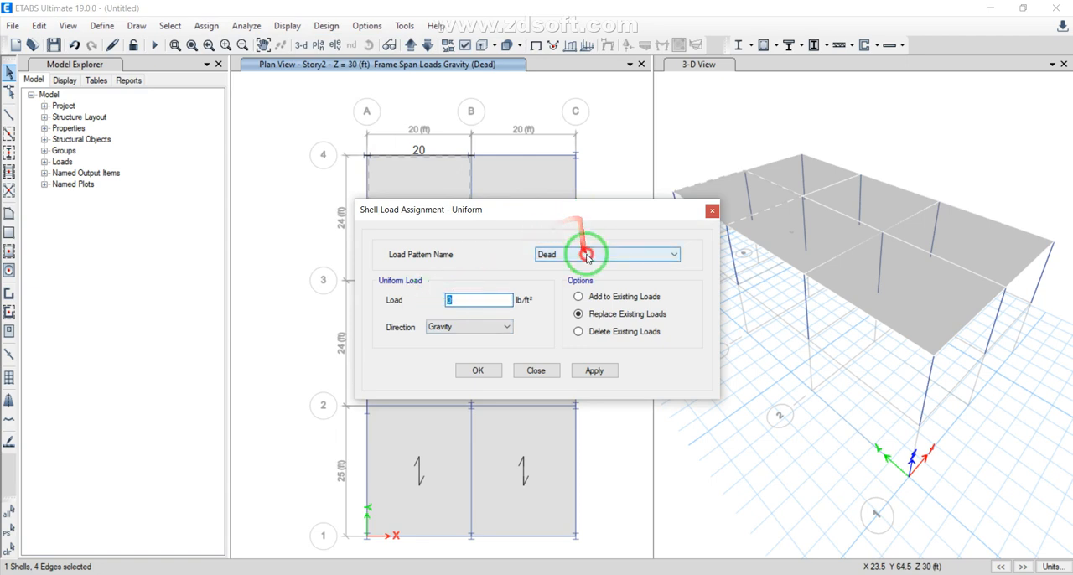
pyautogui.click(649, 254)
pyautogui.click(571, 275)
pyautogui.moveTo(473, 300); pyautogui.dragTo(437, 303)
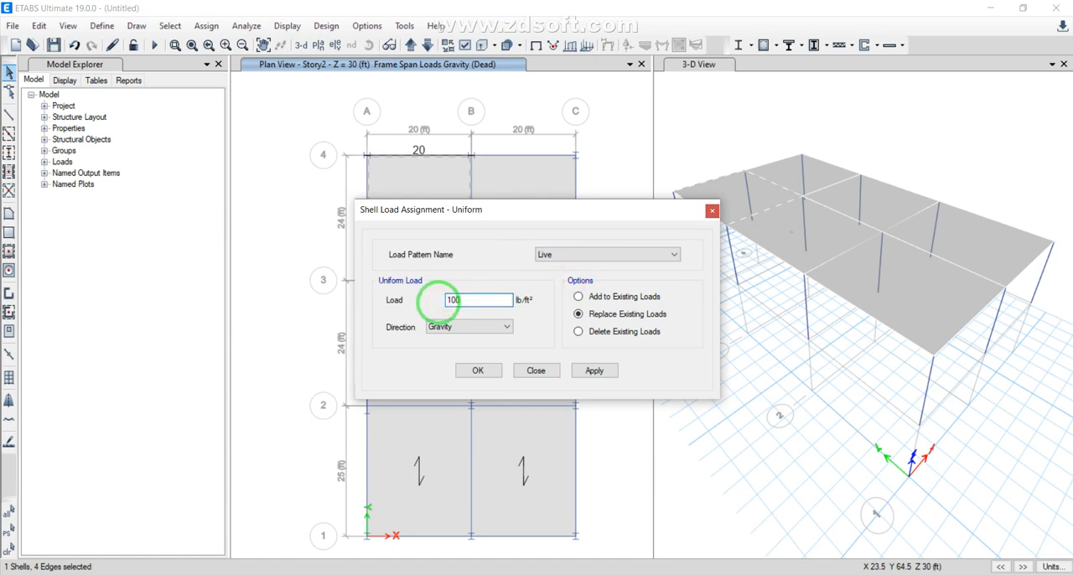
pyautogui.write('100')
pyautogui.click(478, 370)
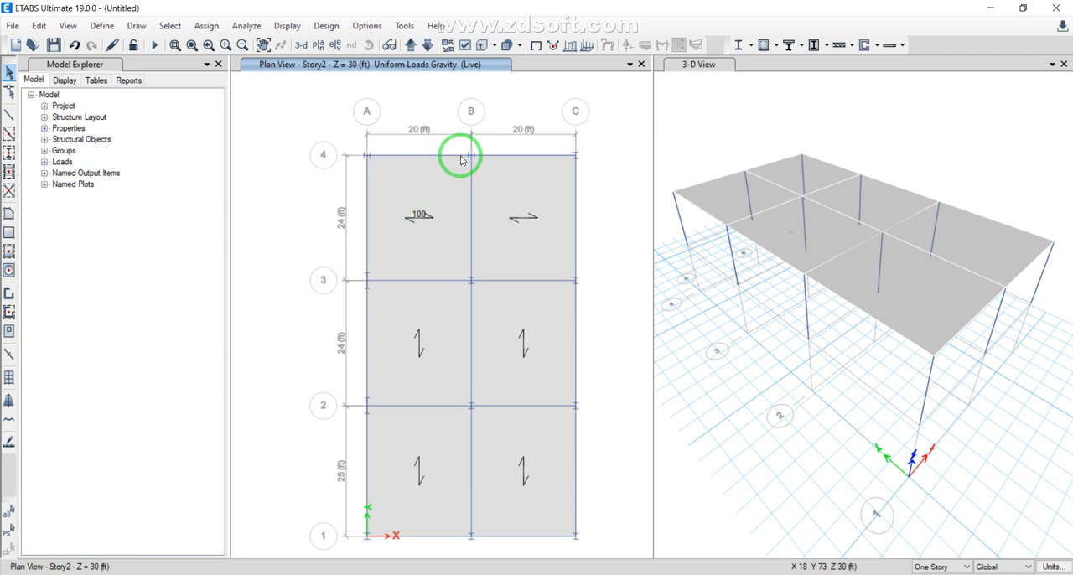
# Select all six Story2 deck areas and assign them to diaphragm D1
pyautogui.click(428, 191)
pyautogui.click(509, 187)
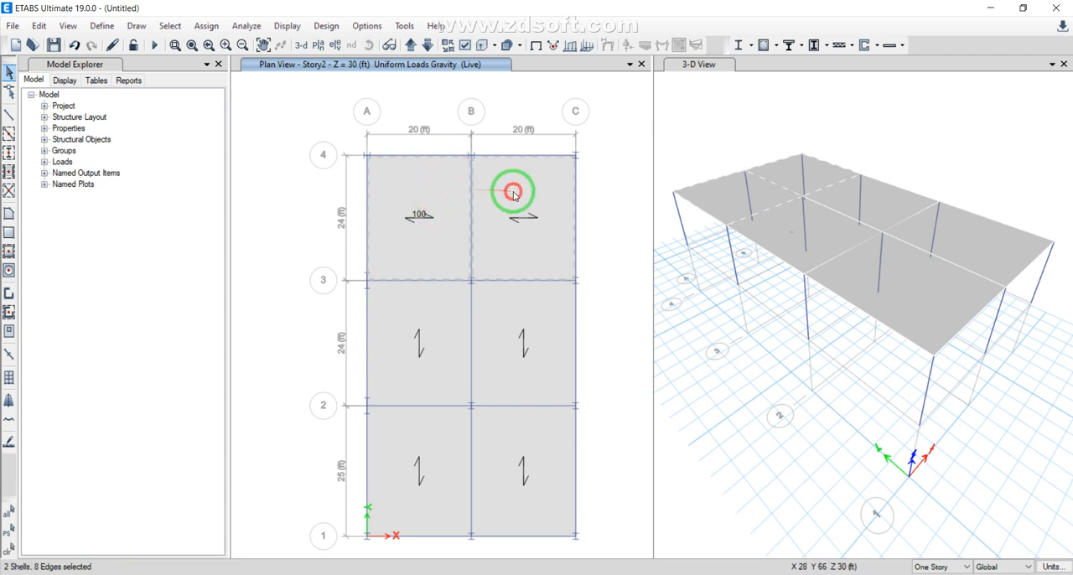
pyautogui.click(405, 329)
pyautogui.click(511, 321)
pyautogui.click(427, 426)
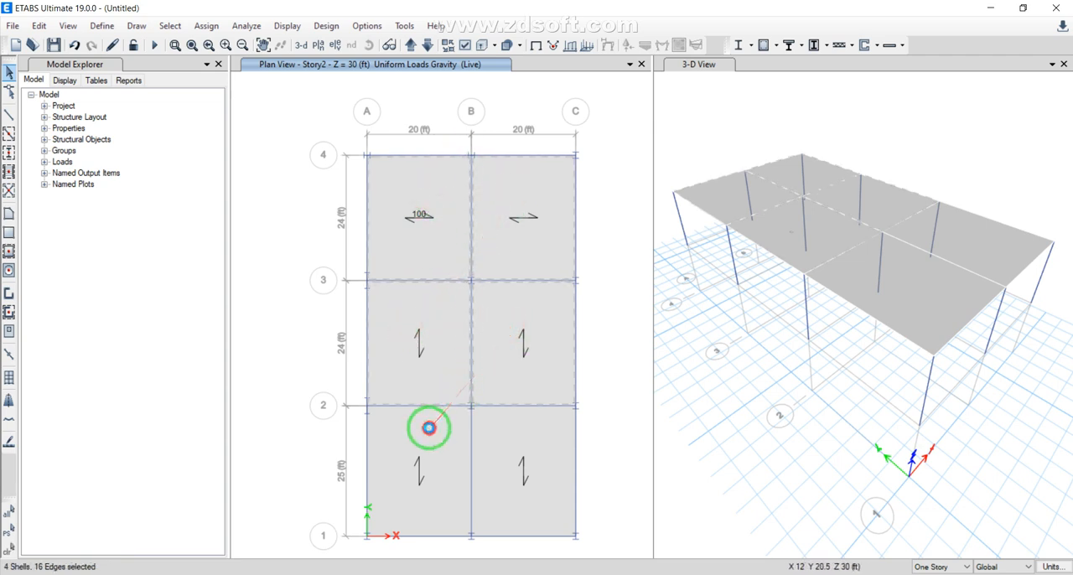
pyautogui.click(517, 454)
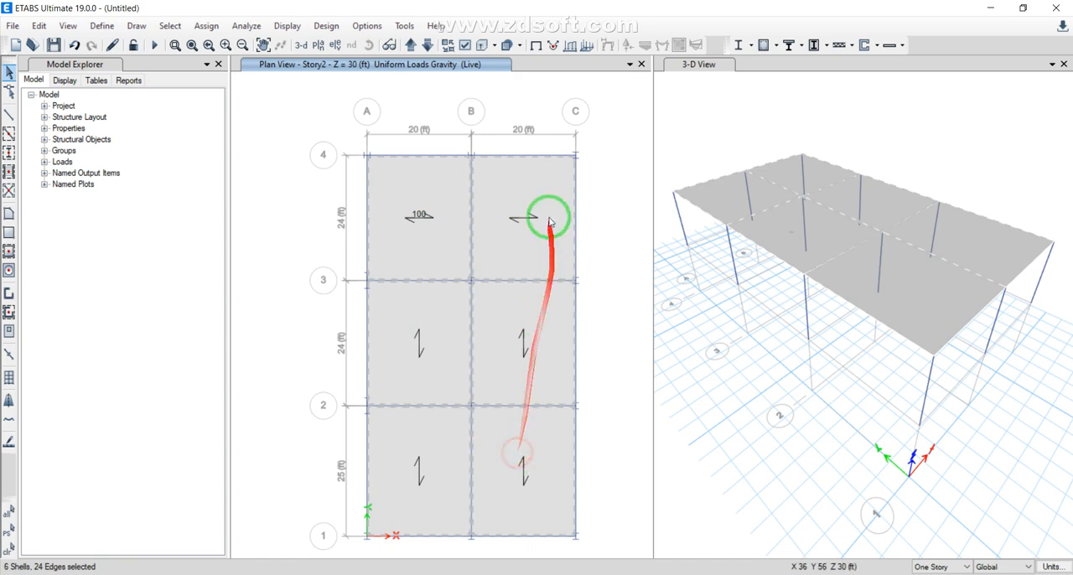
pyautogui.click(205, 26)
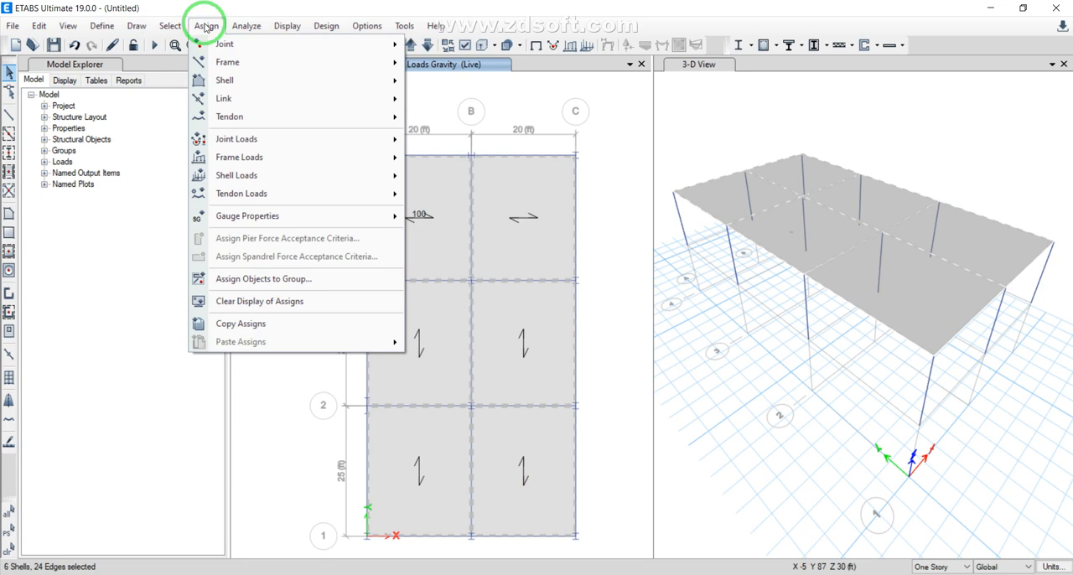
pyautogui.moveTo(279, 87)
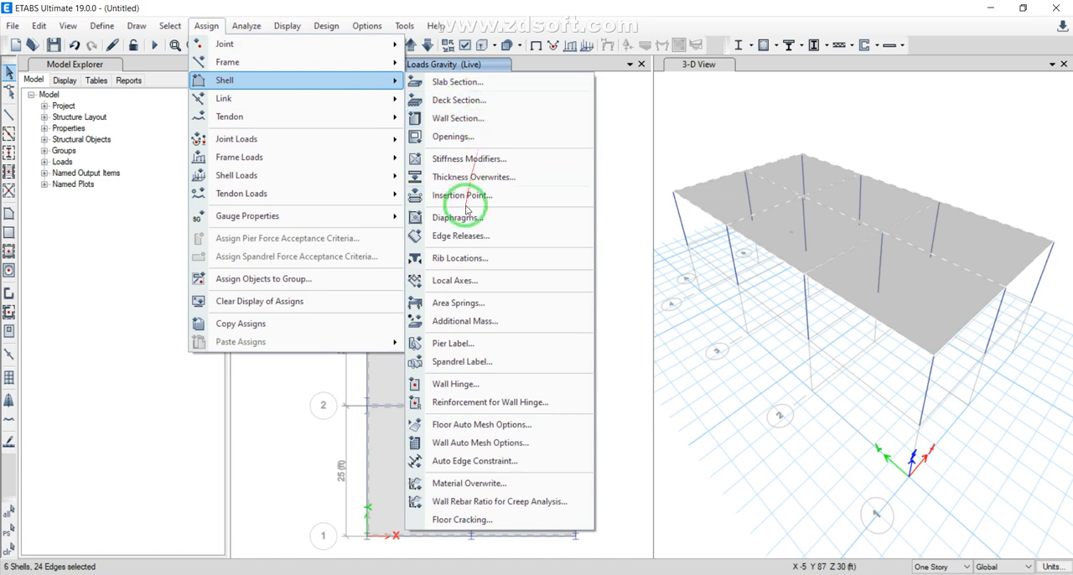
pyautogui.click(461, 217)
pyautogui.click(459, 196)
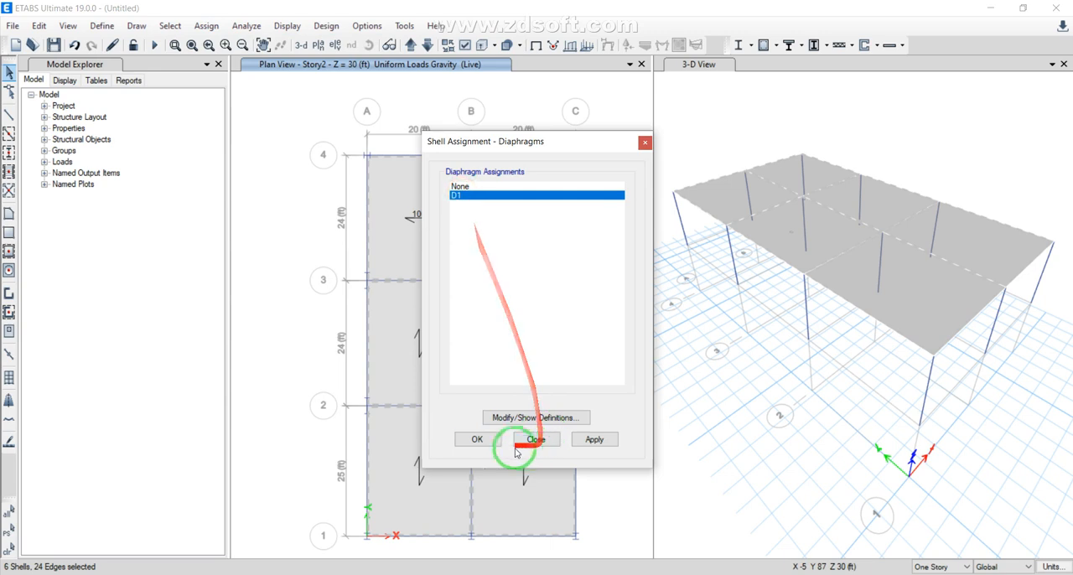
pyautogui.click(486, 441)
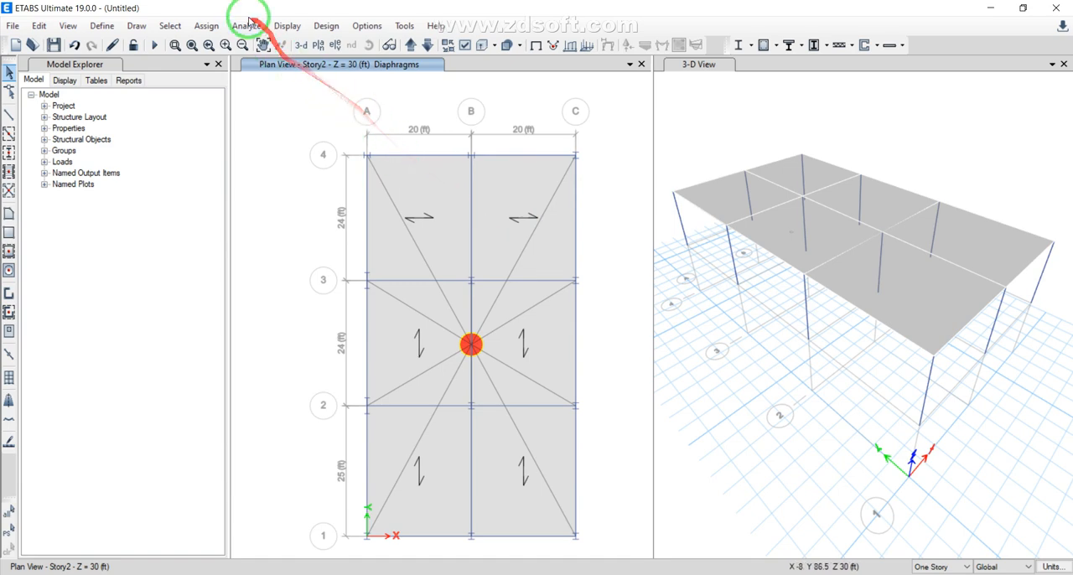
pyautogui.click(207, 27)
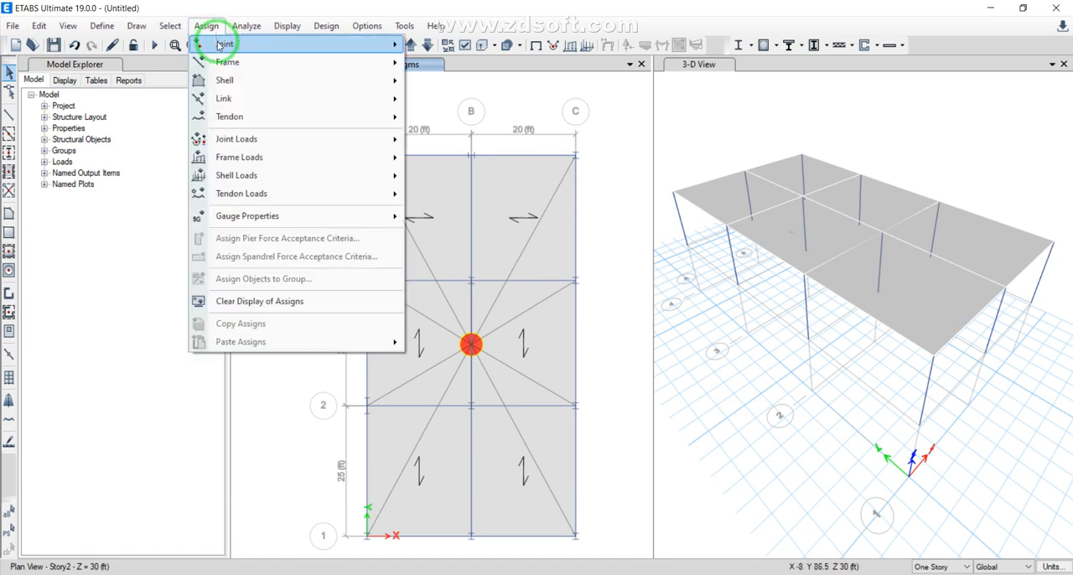
pyautogui.click(147, 187)
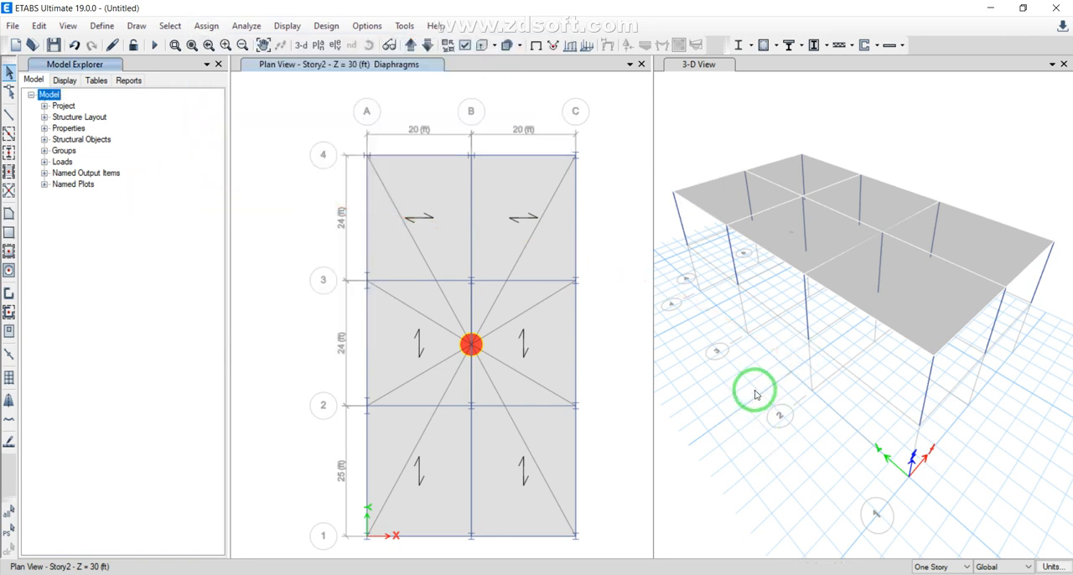
# Switch the plan to Story1 and place 90 degree A-LatCol columns at all grid points along lines 4 and 3
pyautogui.click(427, 44)
pyautogui.click(9, 151)
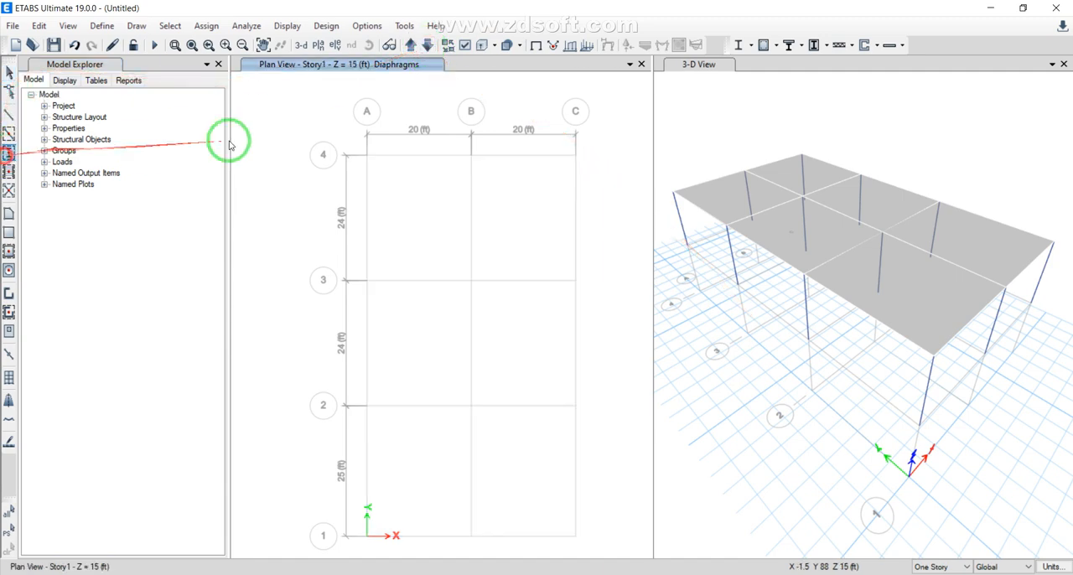
pyautogui.click(366, 156)
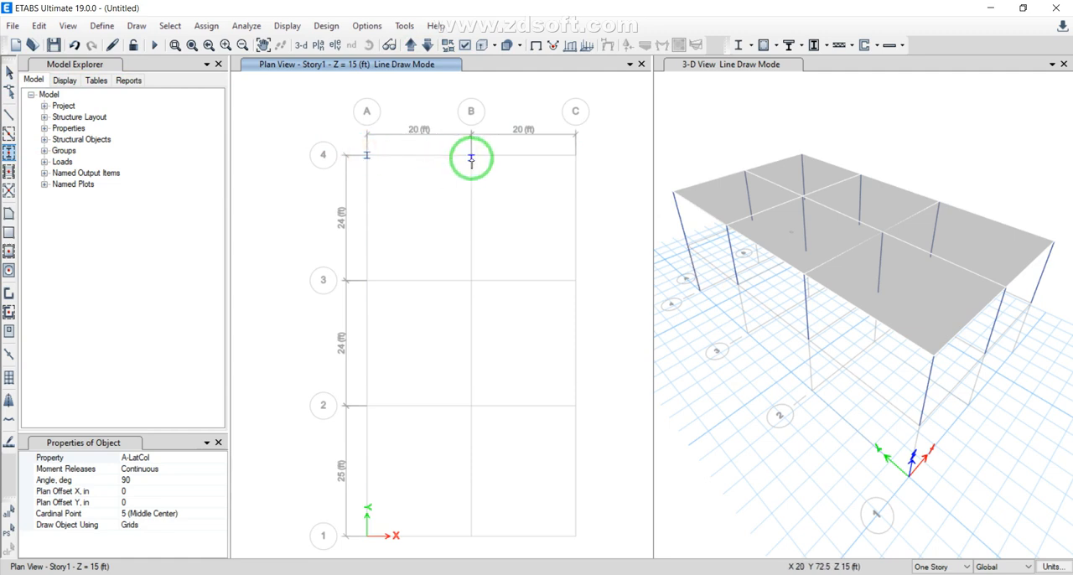
pyautogui.click(470, 156)
pyautogui.click(575, 155)
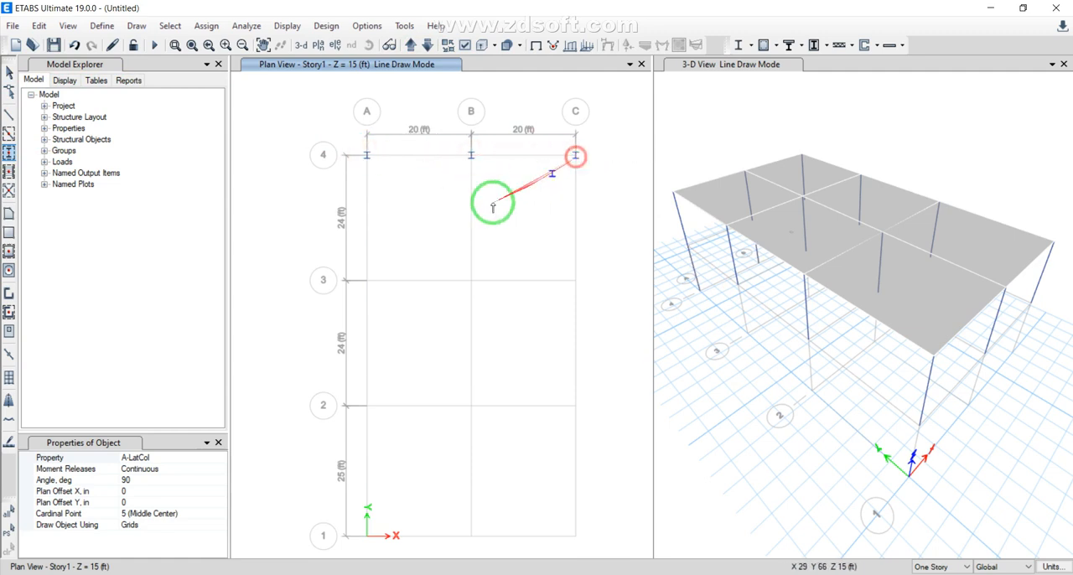
pyautogui.click(366, 280)
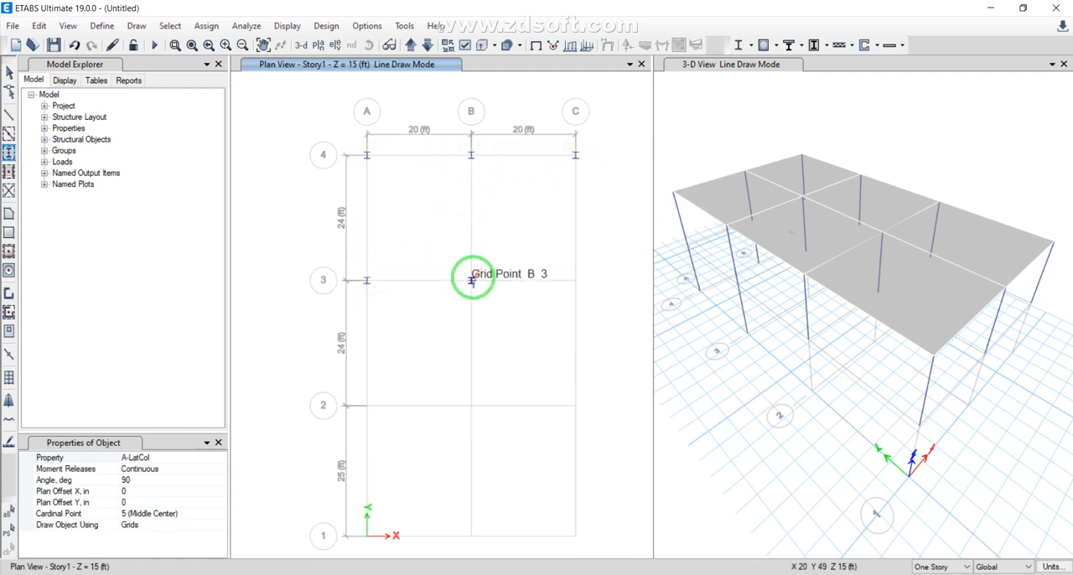
pyautogui.click(575, 280)
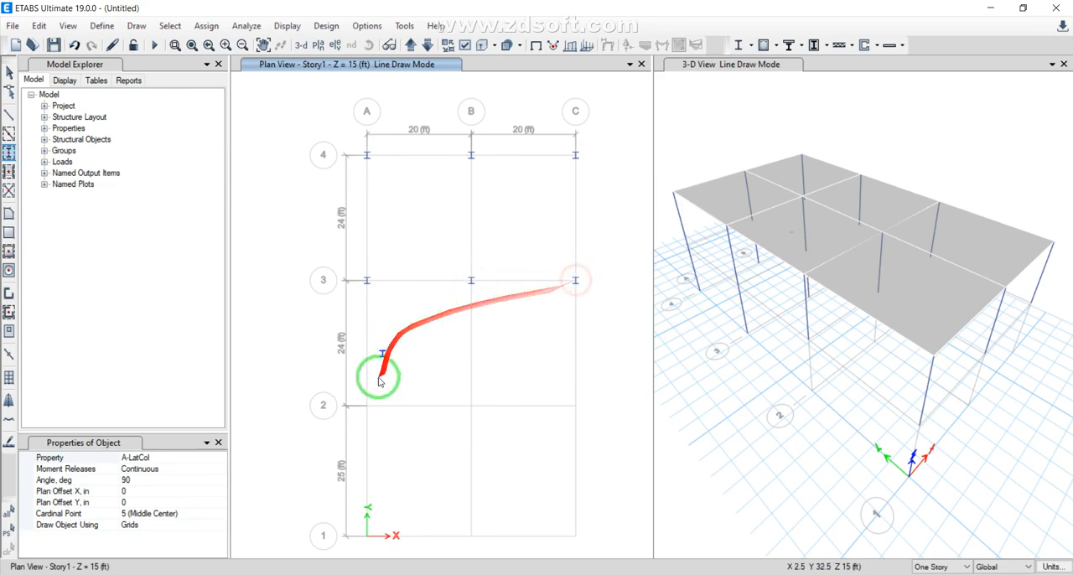
# Place 90 degree A-LatCol columns on Story1 at all grid points along lines 2 and 1
pyautogui.click(366, 405)
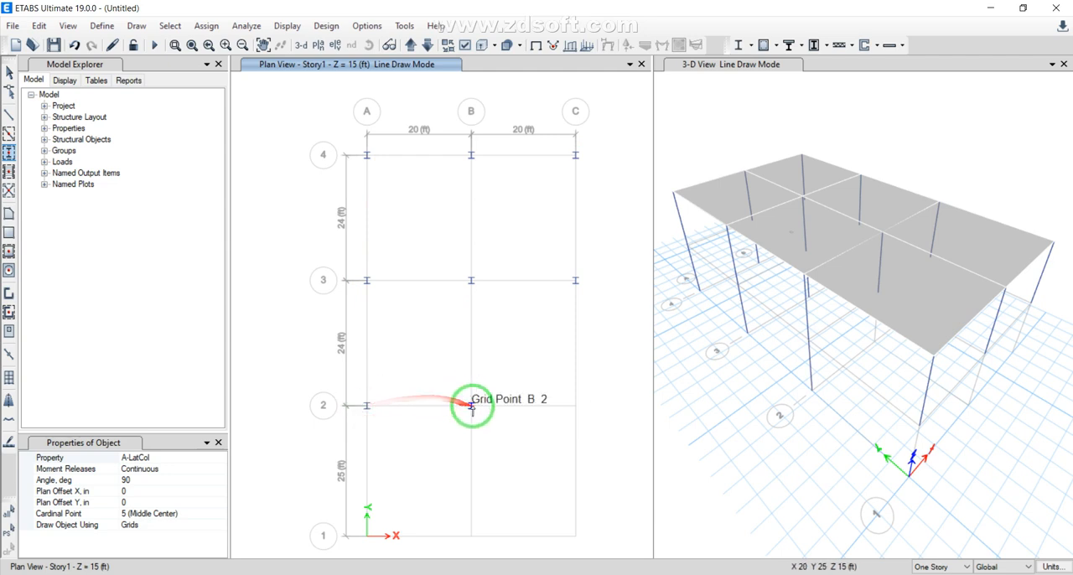
pyautogui.click(576, 407)
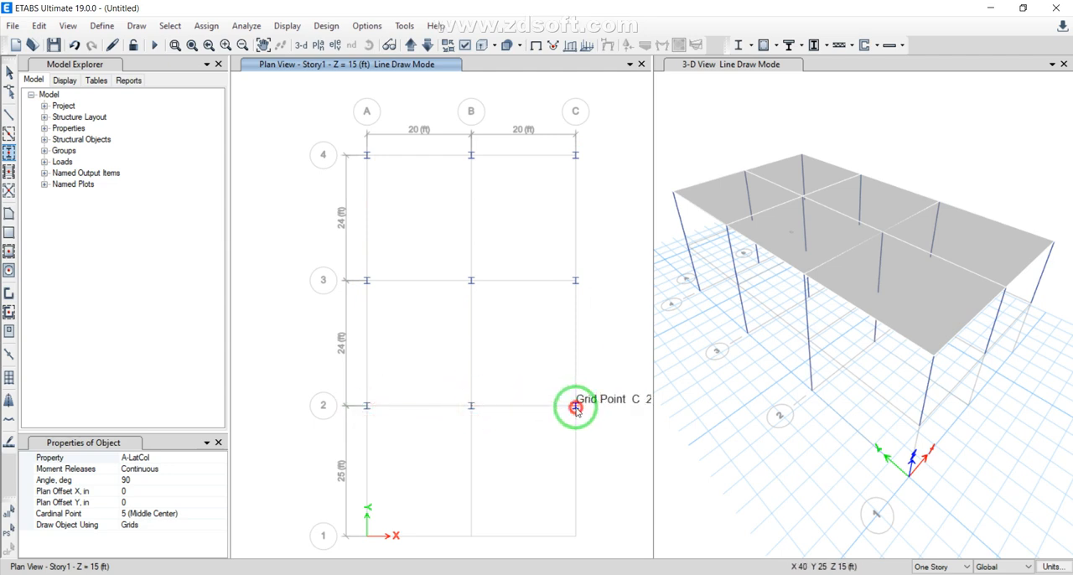
pyautogui.click(471, 536)
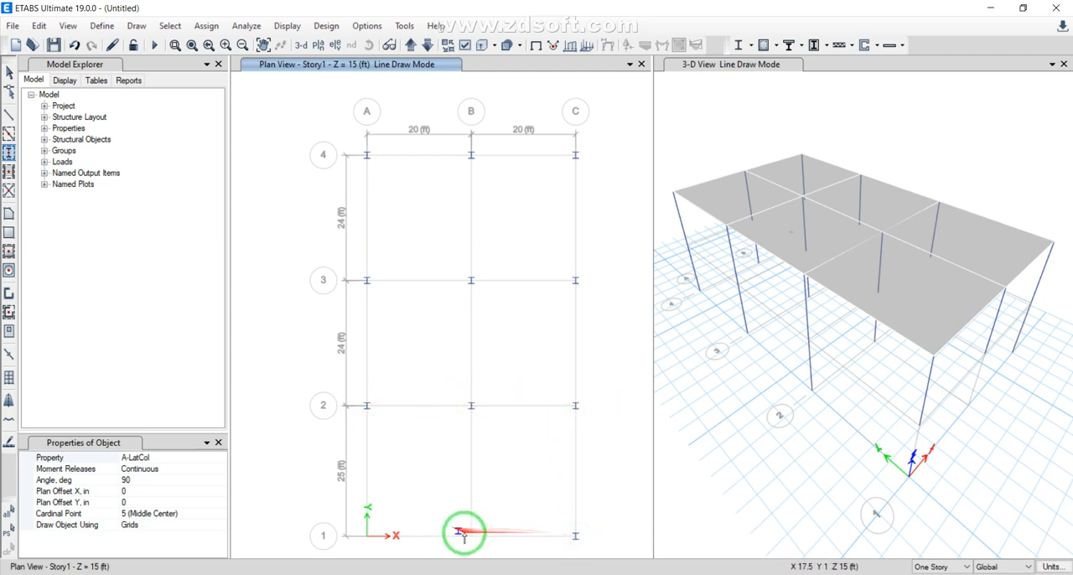
pyautogui.click(367, 535)
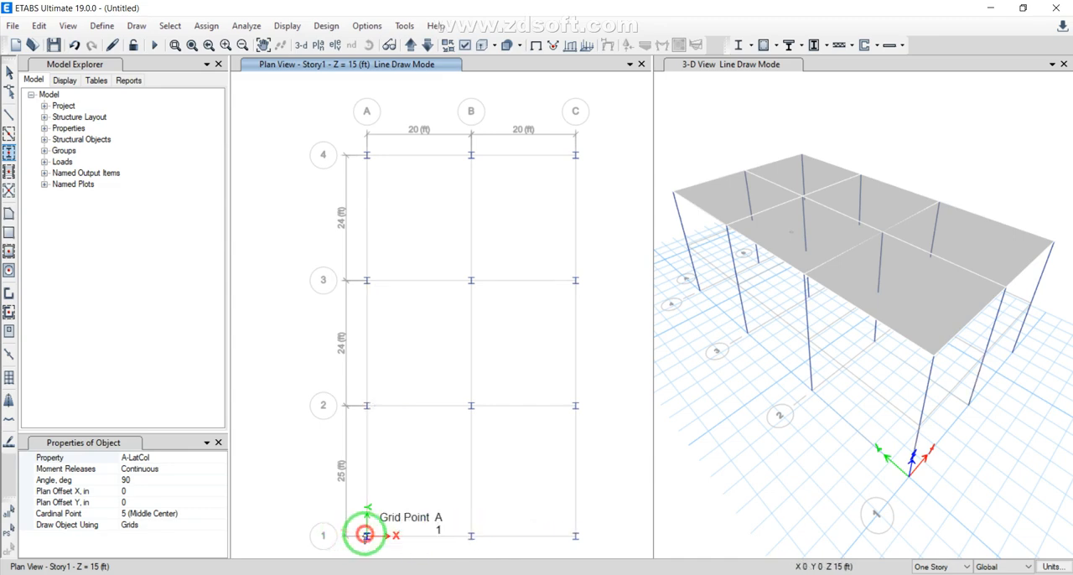
# Show the elevation along grid line 1 to check the columns from Base to Story2
pyautogui.click(335, 46)
pyautogui.click(408, 244)
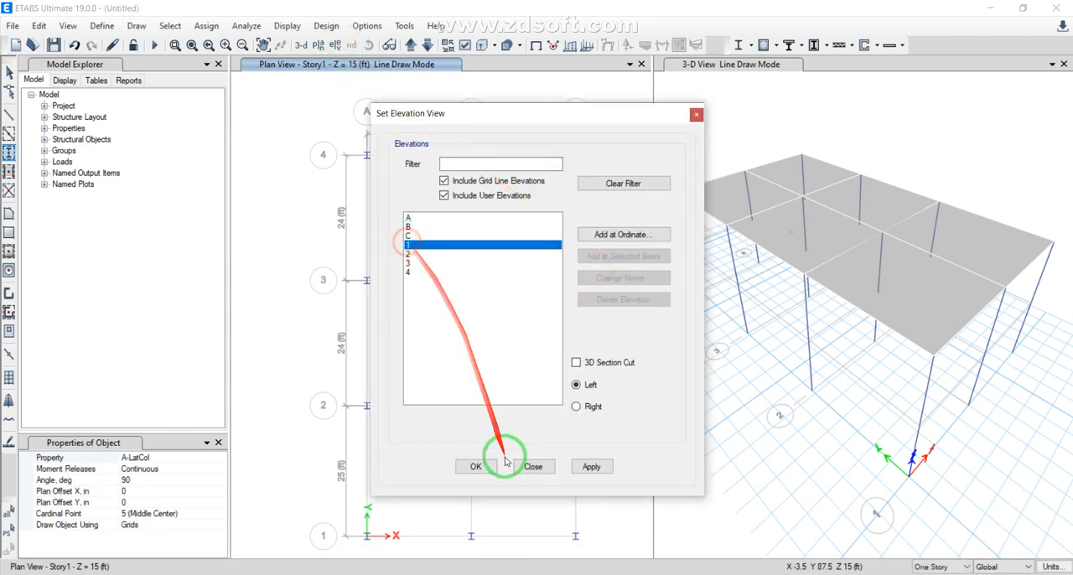
pyautogui.click(475, 466)
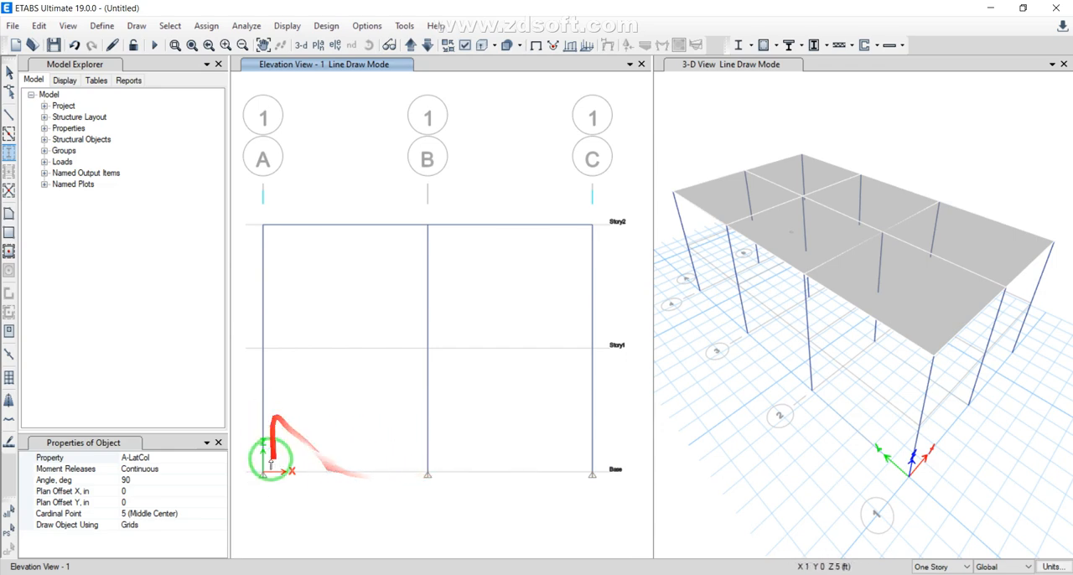
# Switch to the Base plan, select the joints at all grid points and assign them fixed restraints
pyautogui.click(319, 45)
pyautogui.click(473, 266)
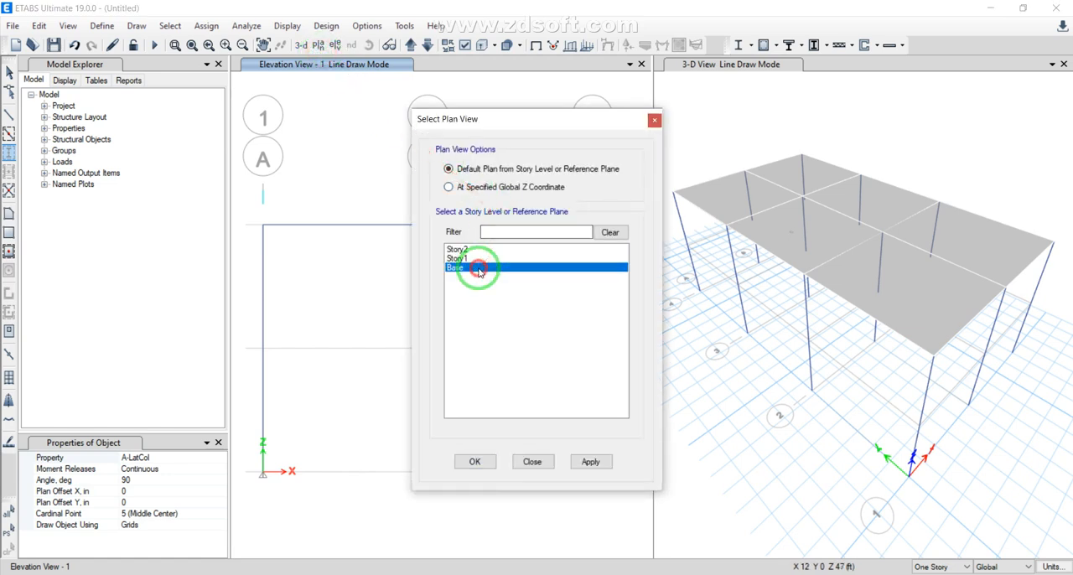
pyautogui.click(489, 463)
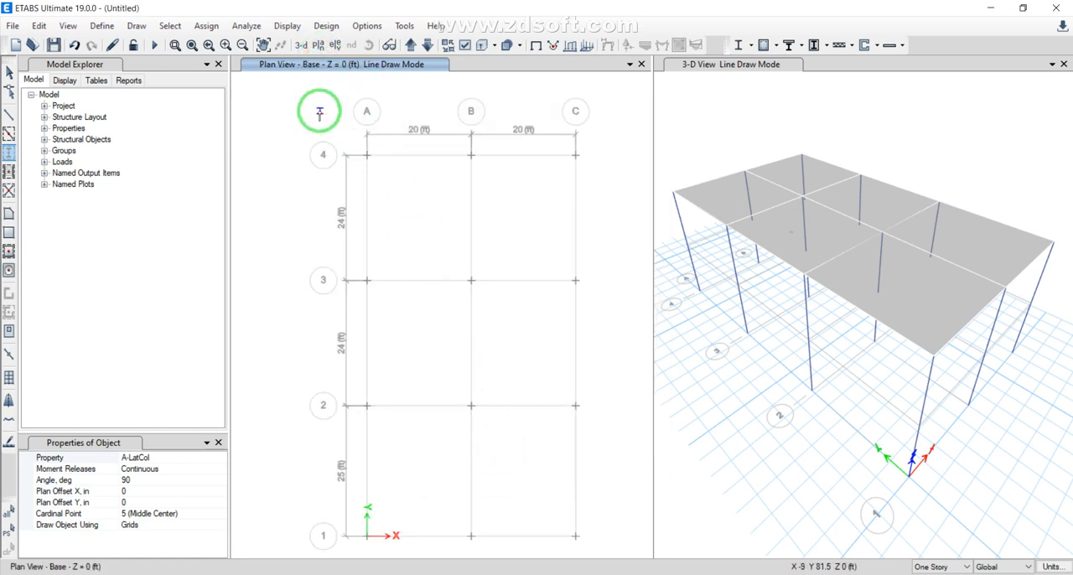
pyautogui.press('Escape')
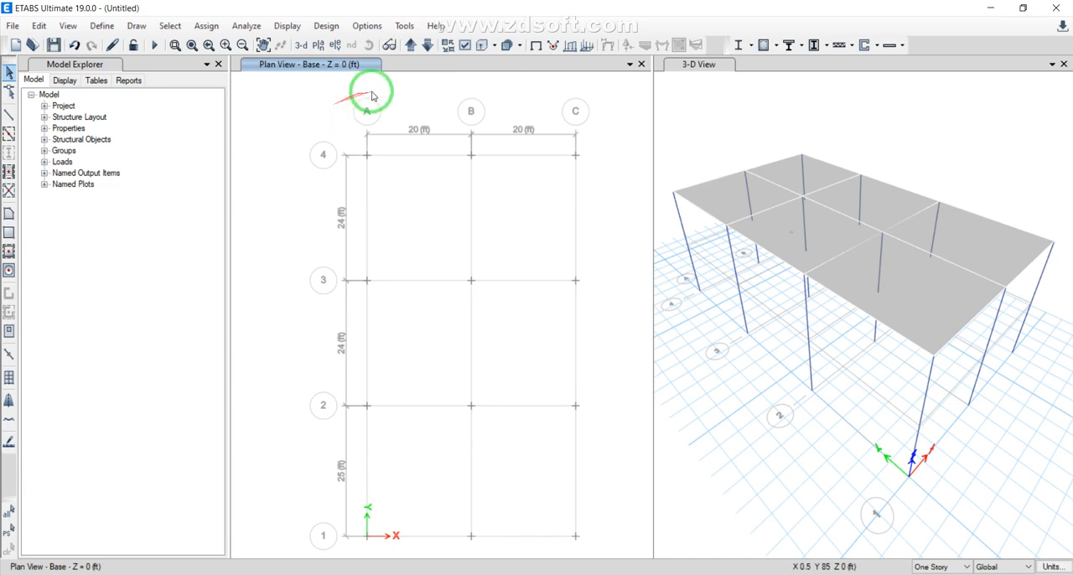
pyautogui.moveTo(612, 102); pyautogui.dragTo(287, 555)
pyautogui.click(209, 25)
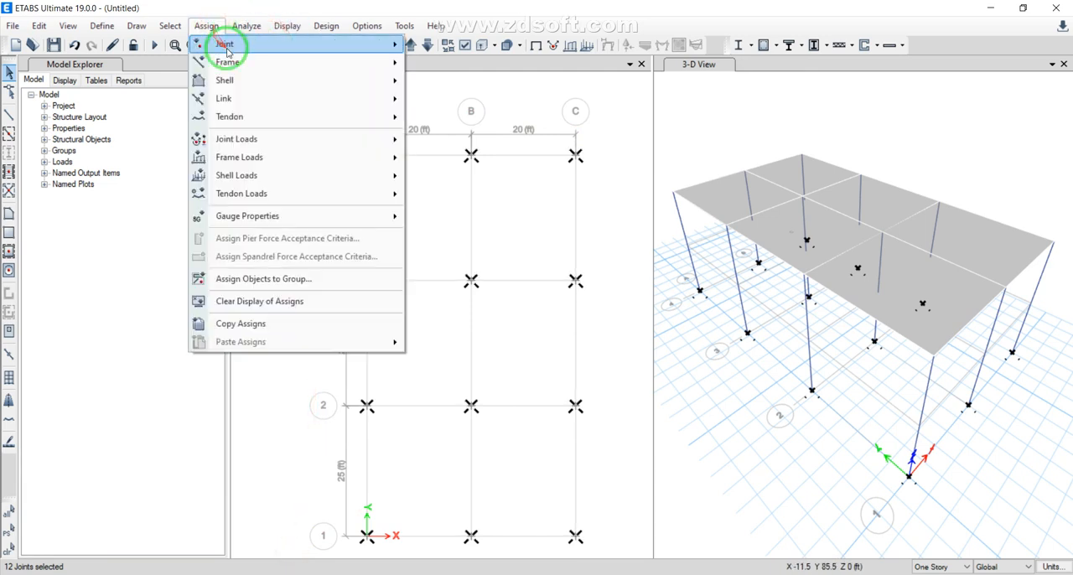
pyautogui.moveTo(364, 43)
pyautogui.click(440, 45)
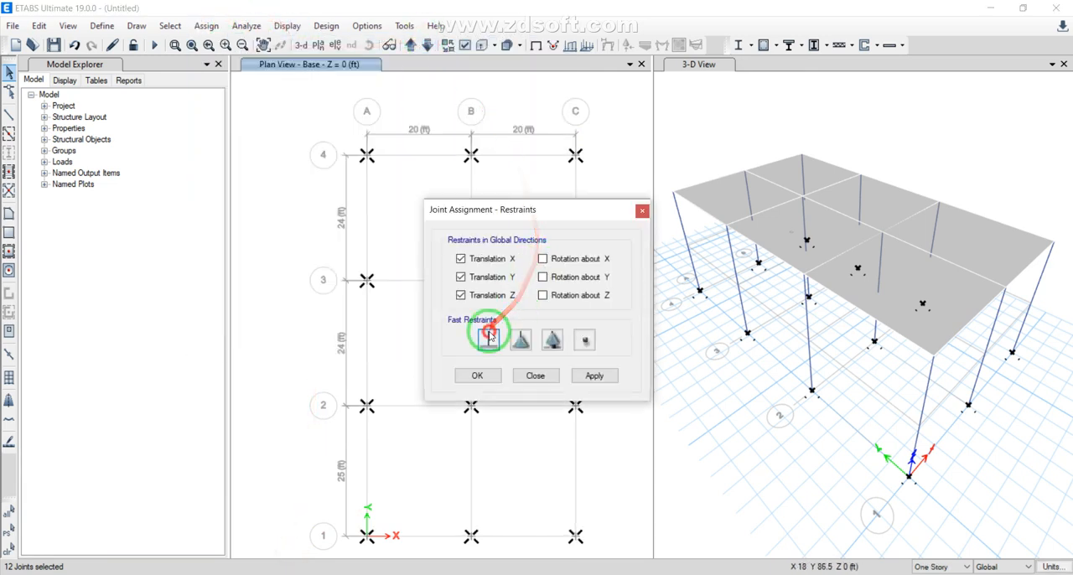
pyautogui.click(488, 340)
pyautogui.click(491, 376)
pyautogui.click(476, 376)
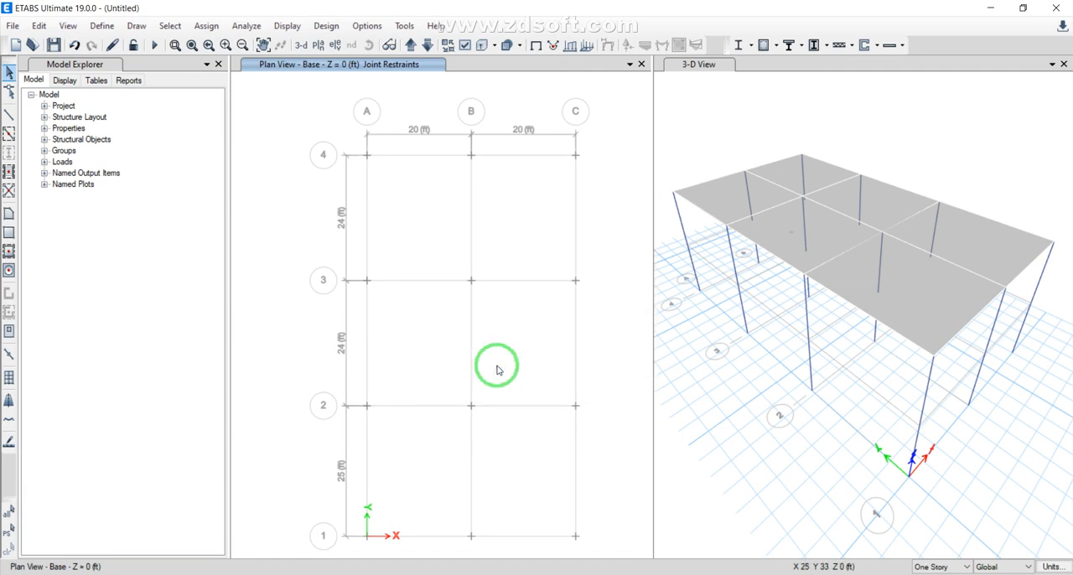
# Show the elevation along grid line A
pyautogui.click(335, 44)
pyautogui.click(478, 467)
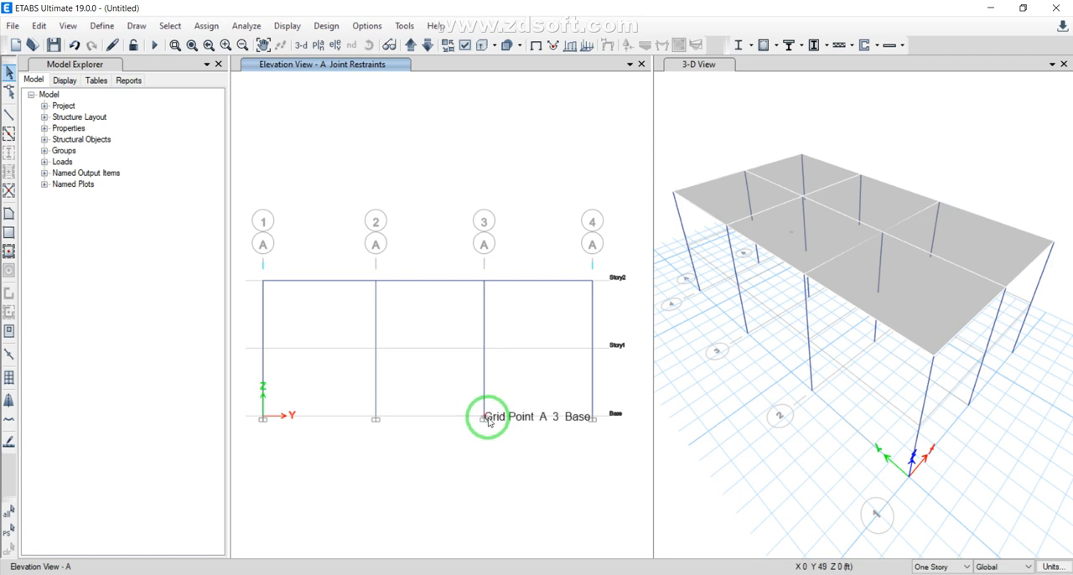
pyautogui.click(206, 26)
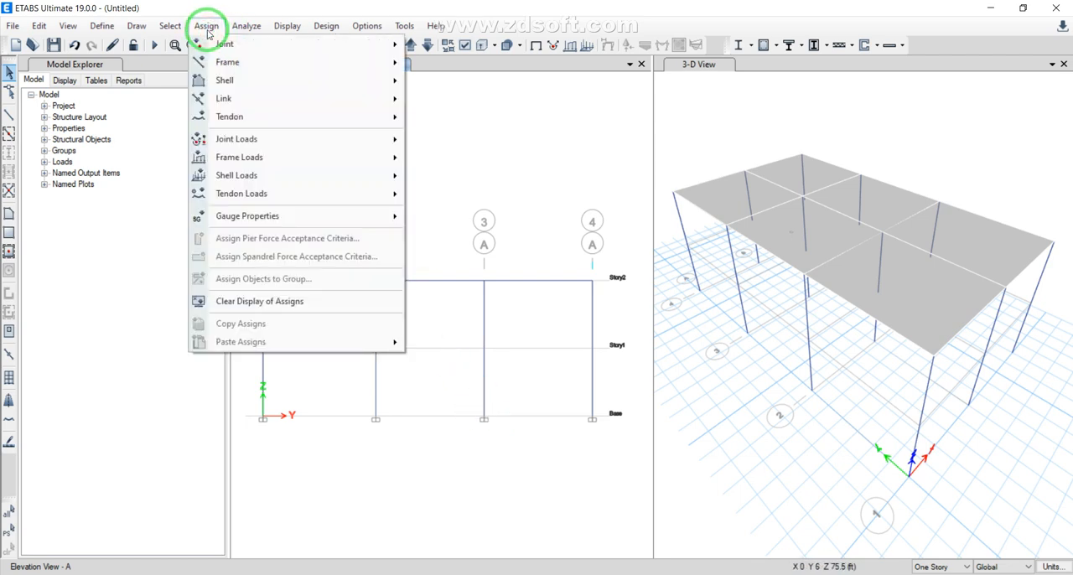
pyautogui.click(224, 62)
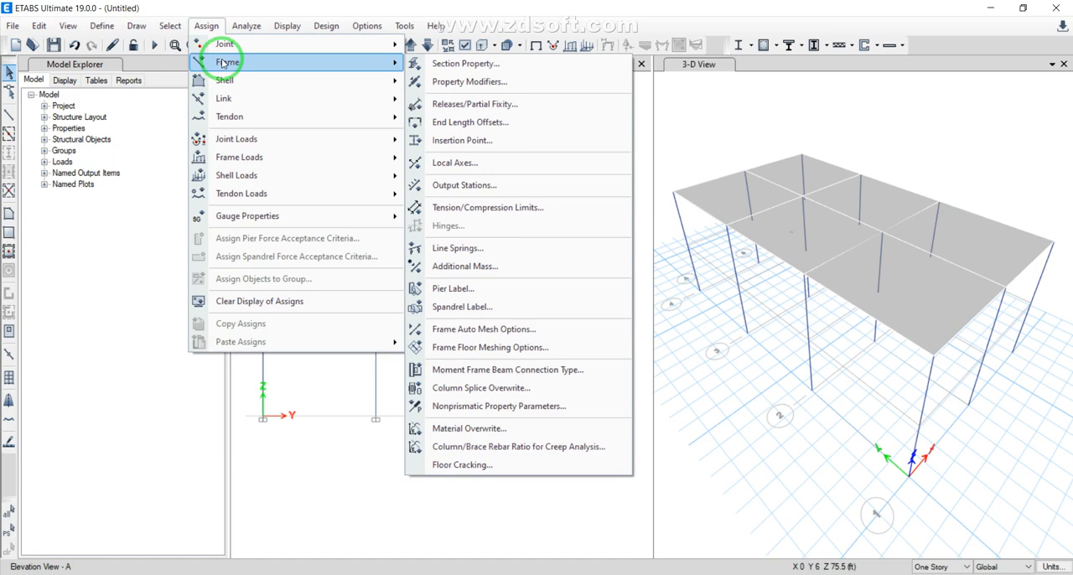
pyautogui.click(223, 80)
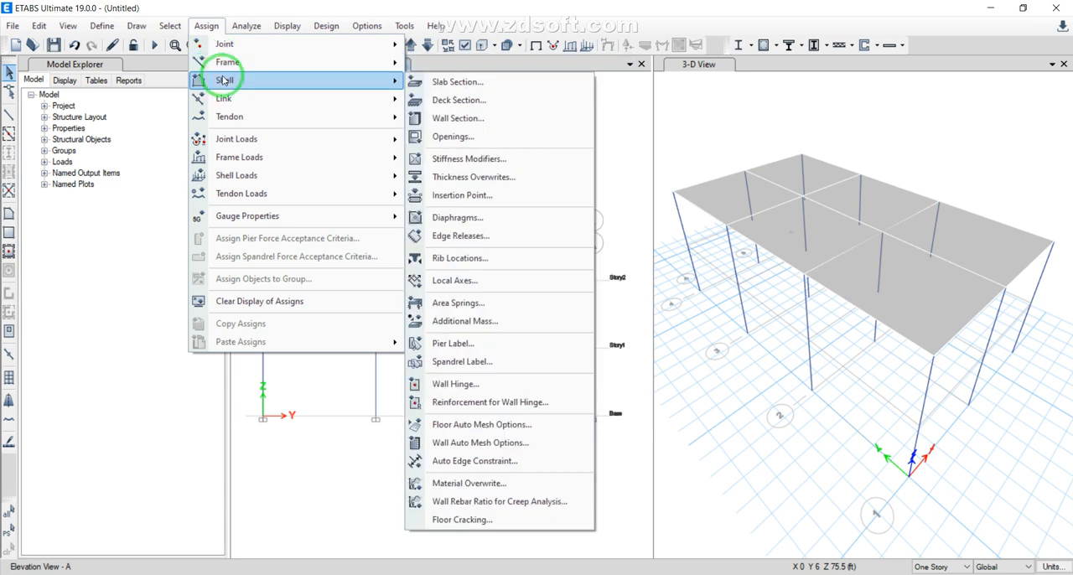
pyautogui.click(223, 99)
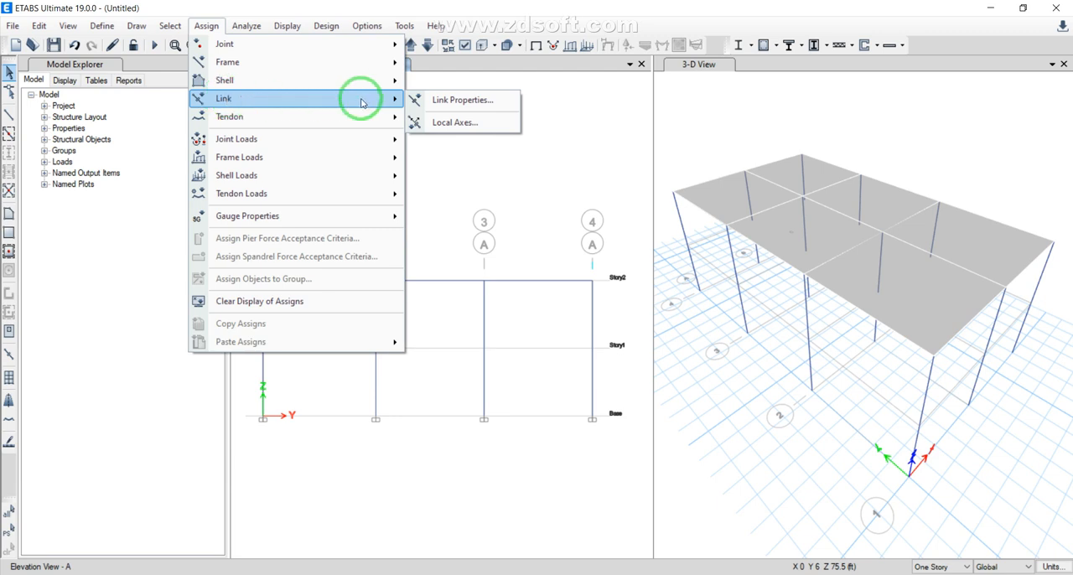
pyautogui.moveTo(341, 160)
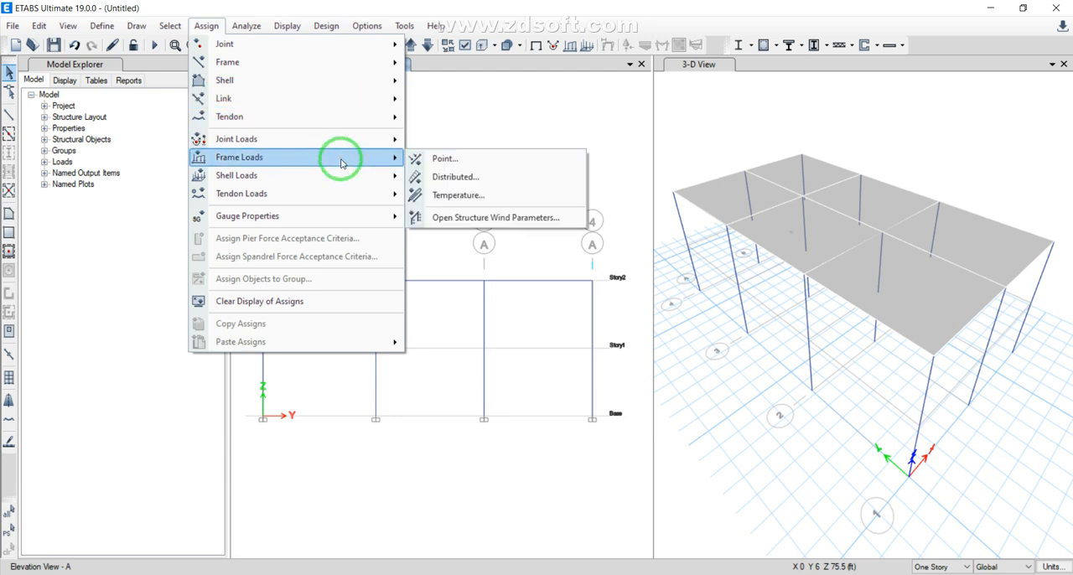
pyautogui.moveTo(345, 195)
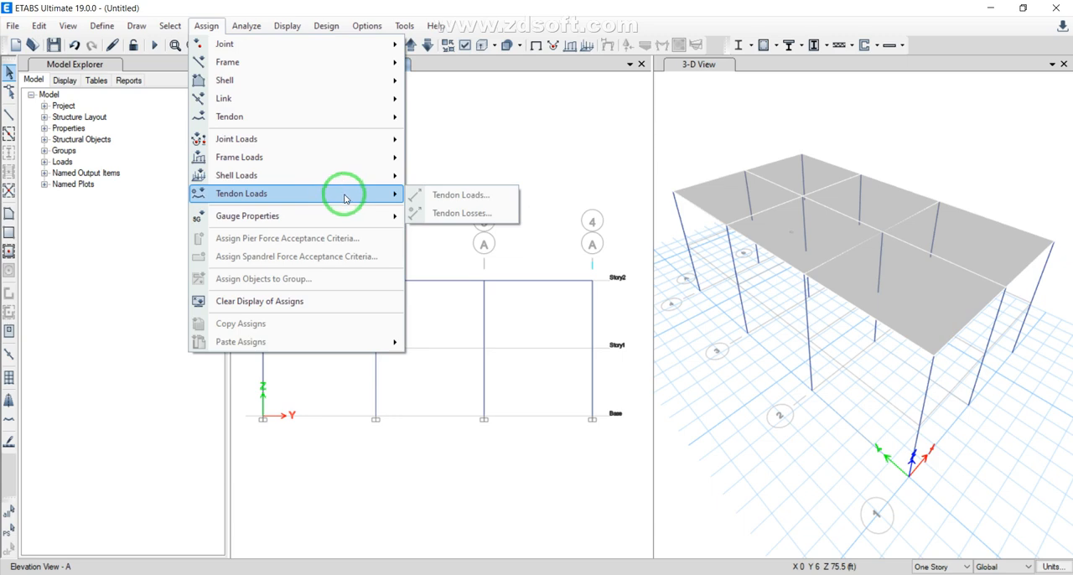
pyautogui.click(84, 259)
# Draw pinned A-LatBm X braces between Story1 and Story2 in all three bays of elevation A
pyautogui.click(9, 190)
pyautogui.click(303, 316)
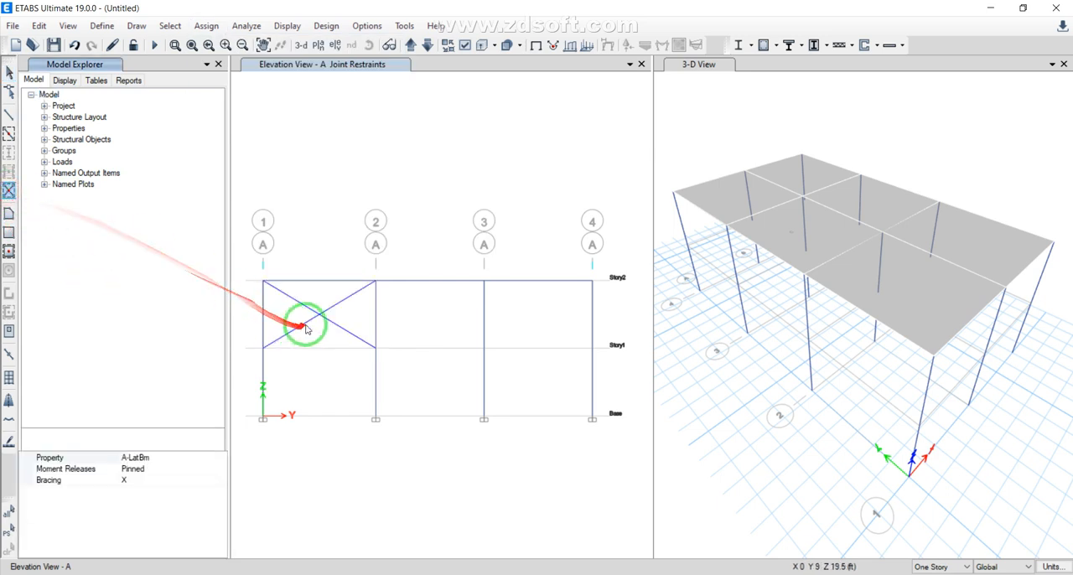
pyautogui.click(430, 317)
pyautogui.click(536, 317)
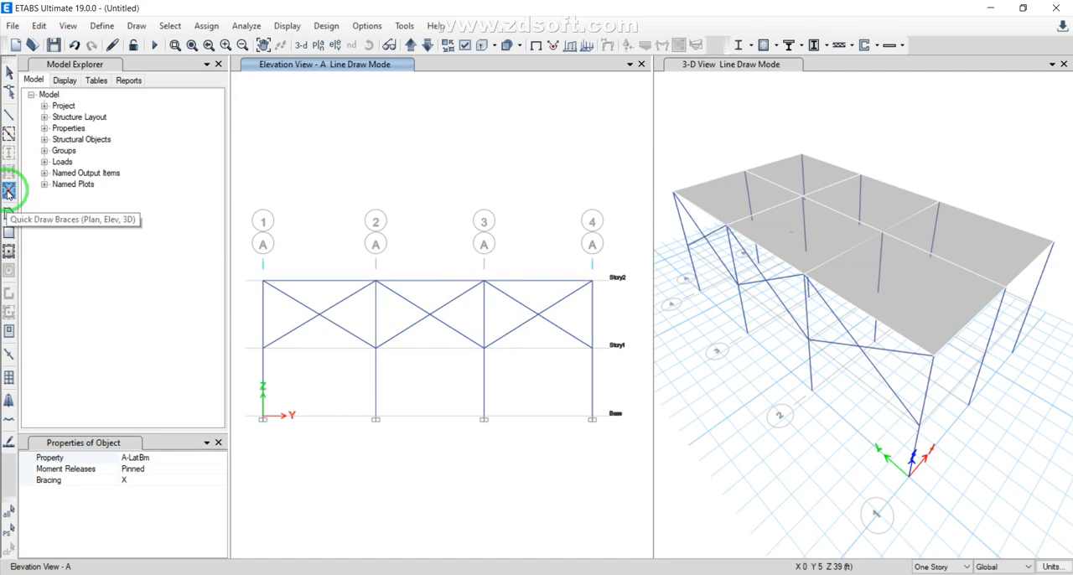
pyautogui.click(312, 314)
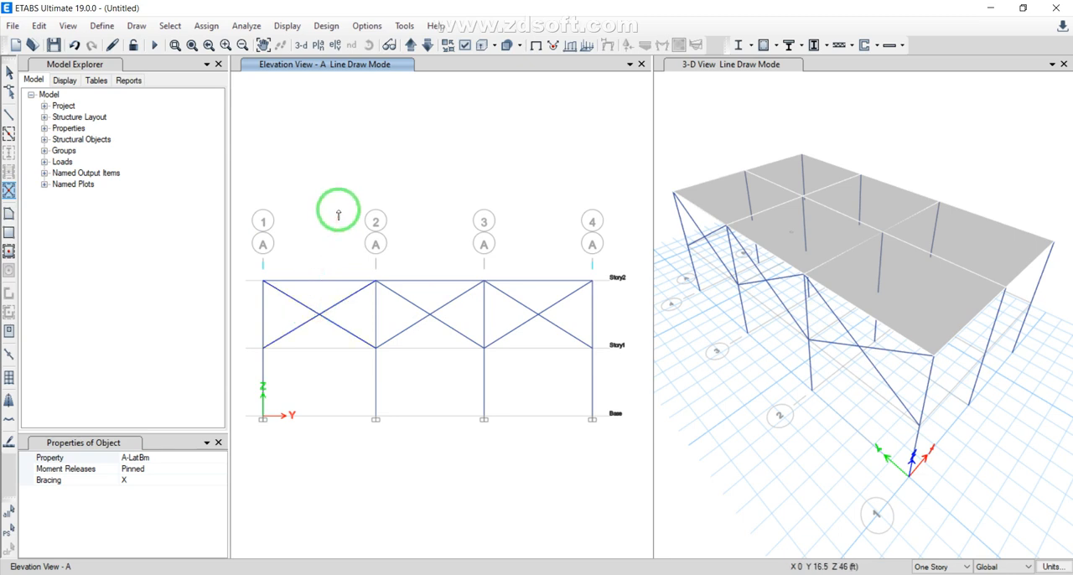
pyautogui.press('Escape')
# Select both diagonals of the brace between grid lines 1 and 2 to check how they cross, and clear the selection
pyautogui.click(293, 300)
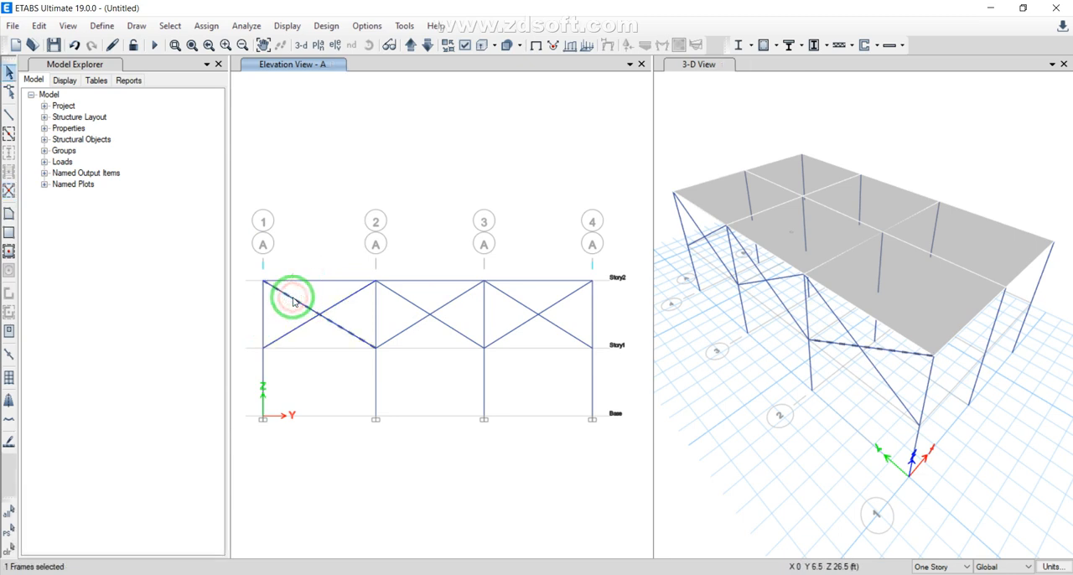
pyautogui.click(289, 328)
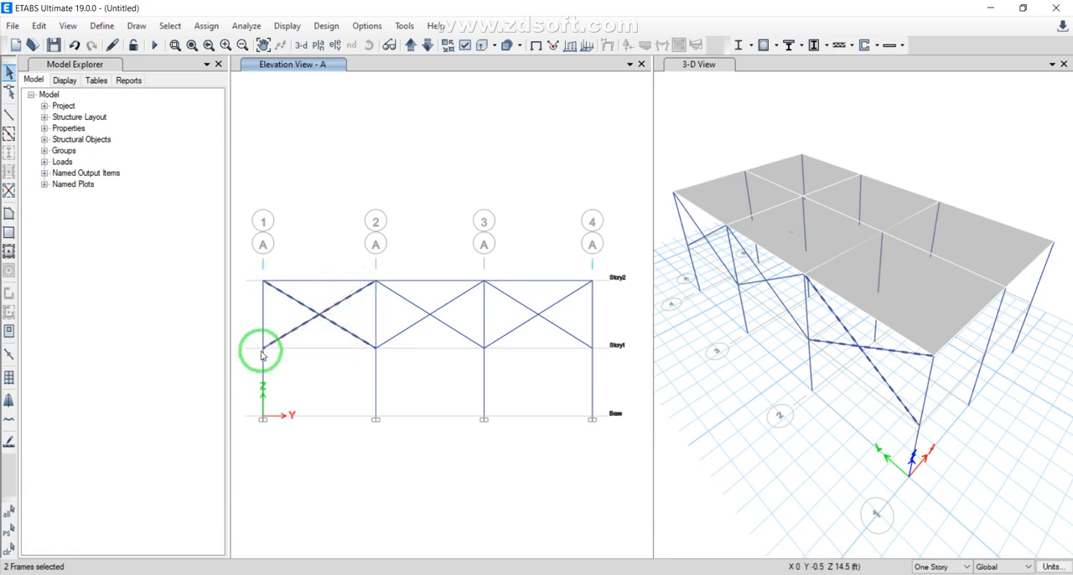
pyautogui.moveTo(262, 356); pyautogui.dragTo(365, 349)
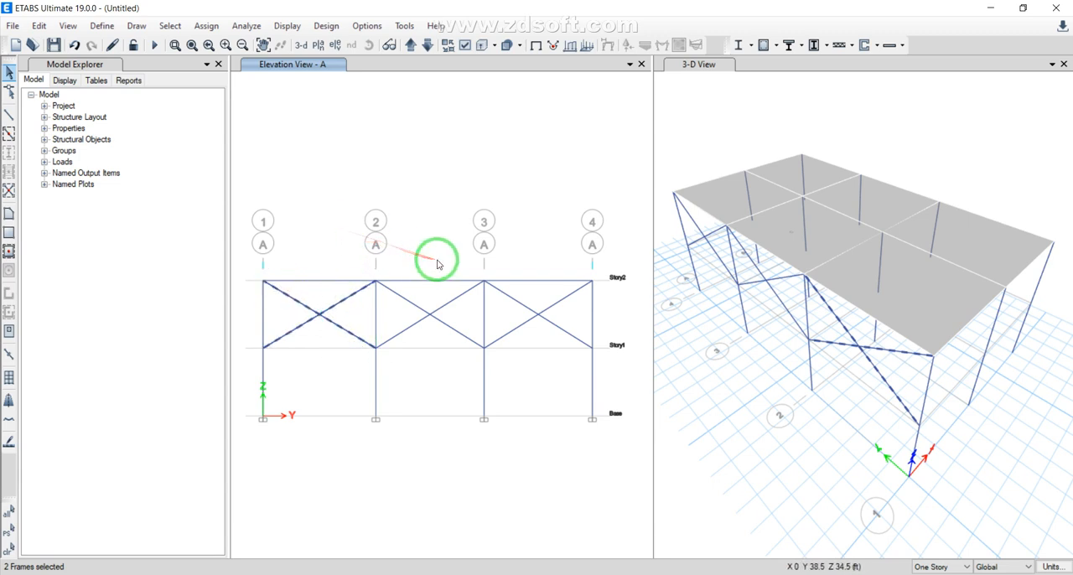
pyautogui.press('Escape')
# Select both diagonals between grid lines 2 and 3 and divide them at intersections with selected frames and joints
pyautogui.moveTo(432, 294); pyautogui.dragTo(406, 329)
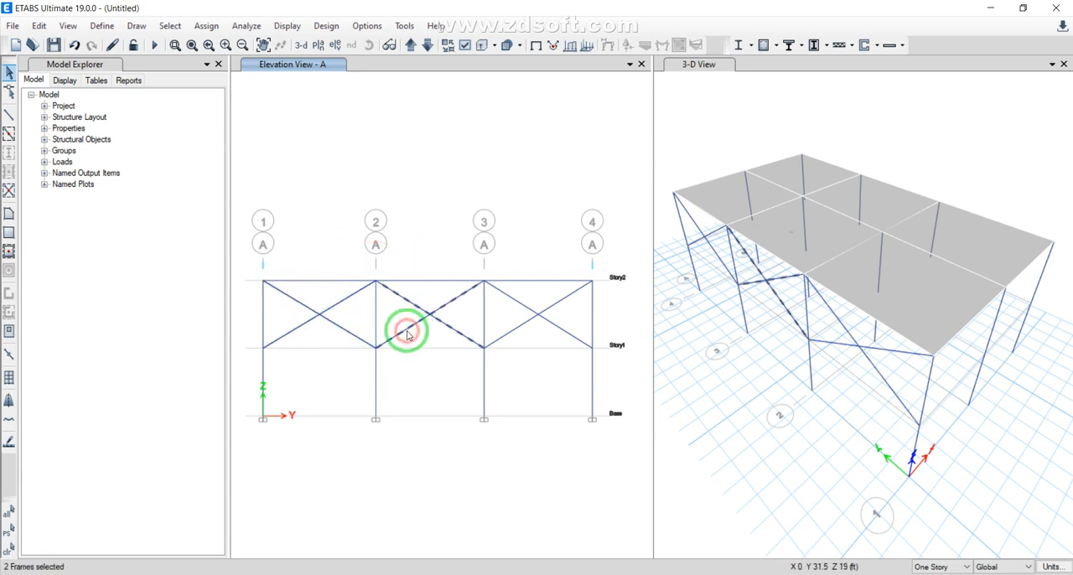
pyautogui.click(42, 25)
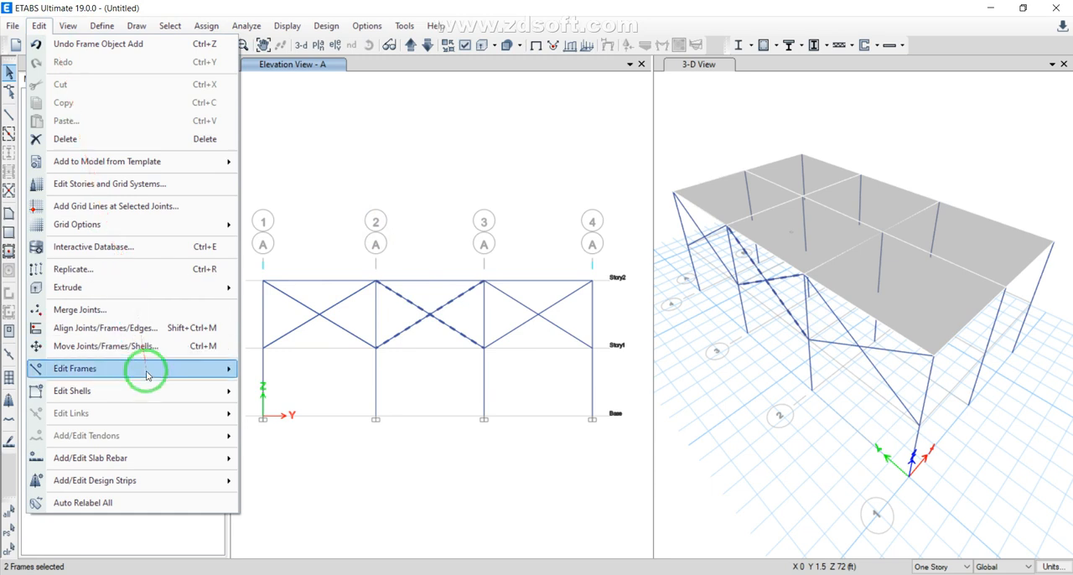
pyautogui.moveTo(147, 372)
pyautogui.click(282, 370)
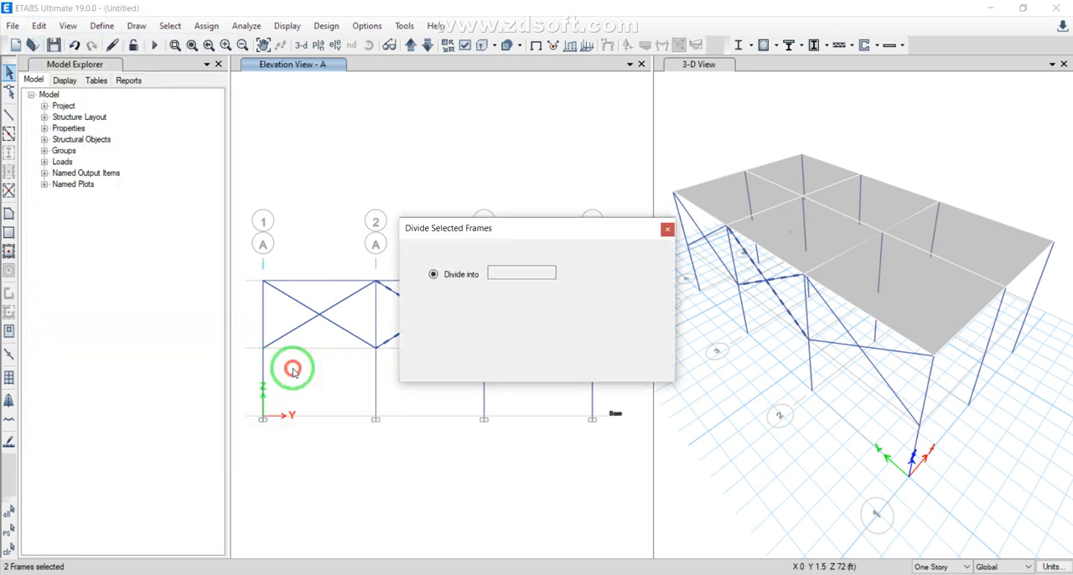
pyautogui.click(434, 293)
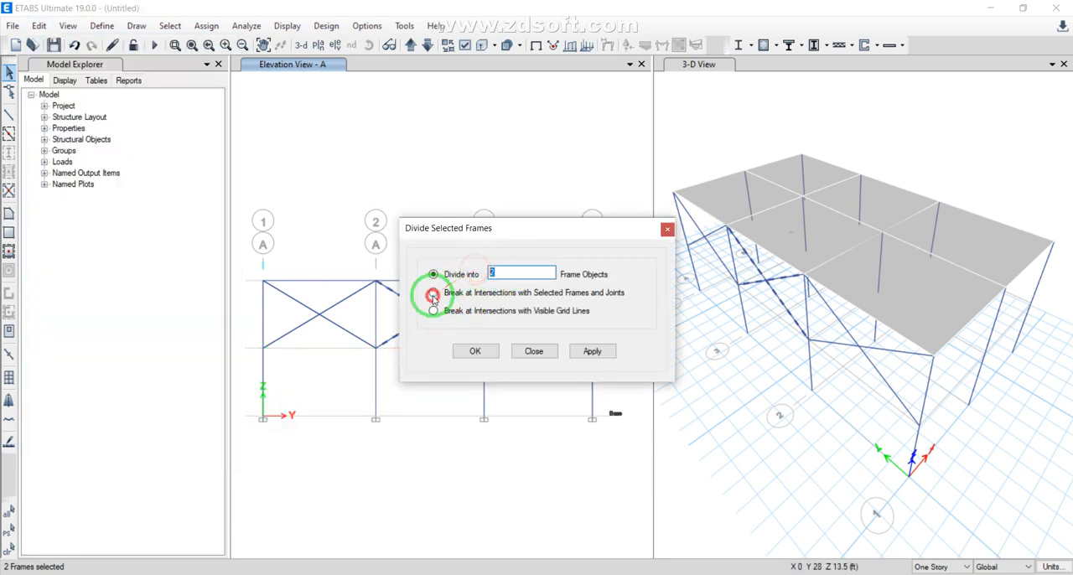
pyautogui.click(488, 352)
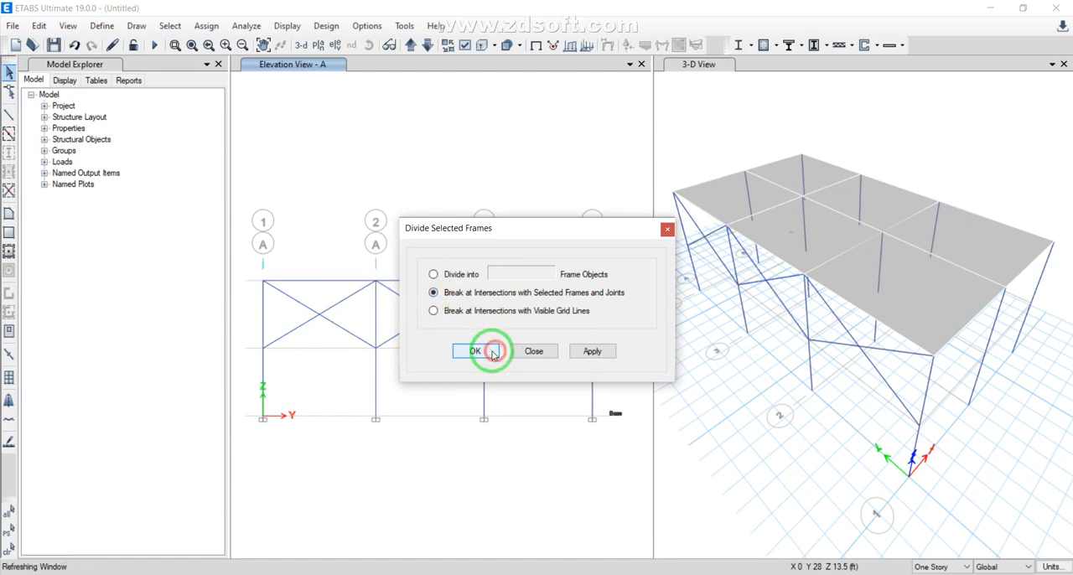
# Select each of the four brace segments between grid lines 2 and 3 to check the division, and clear the selection
pyautogui.click(407, 300)
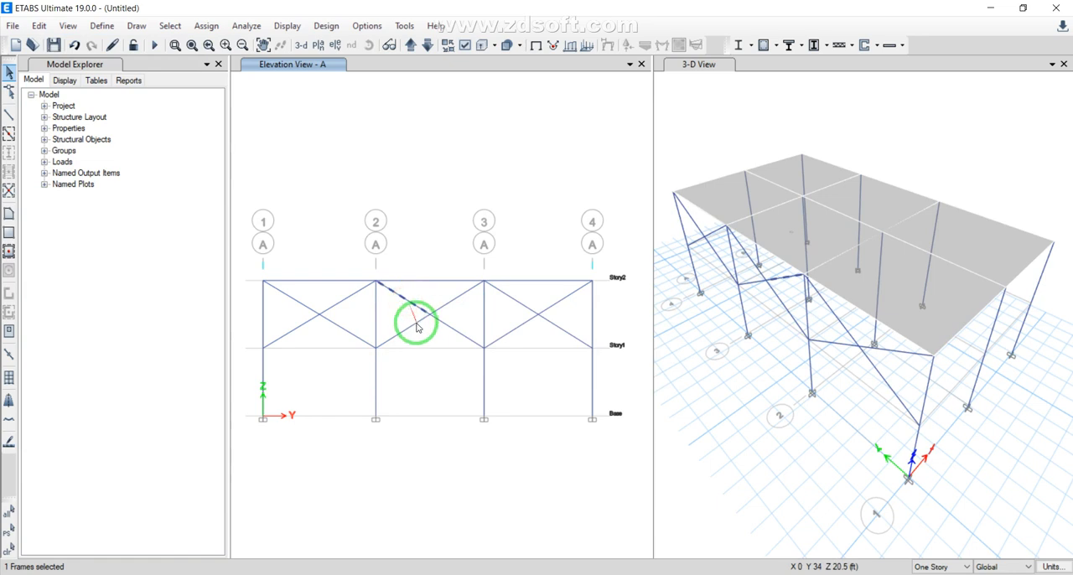
pyautogui.click(417, 322)
pyautogui.click(447, 308)
pyautogui.click(448, 328)
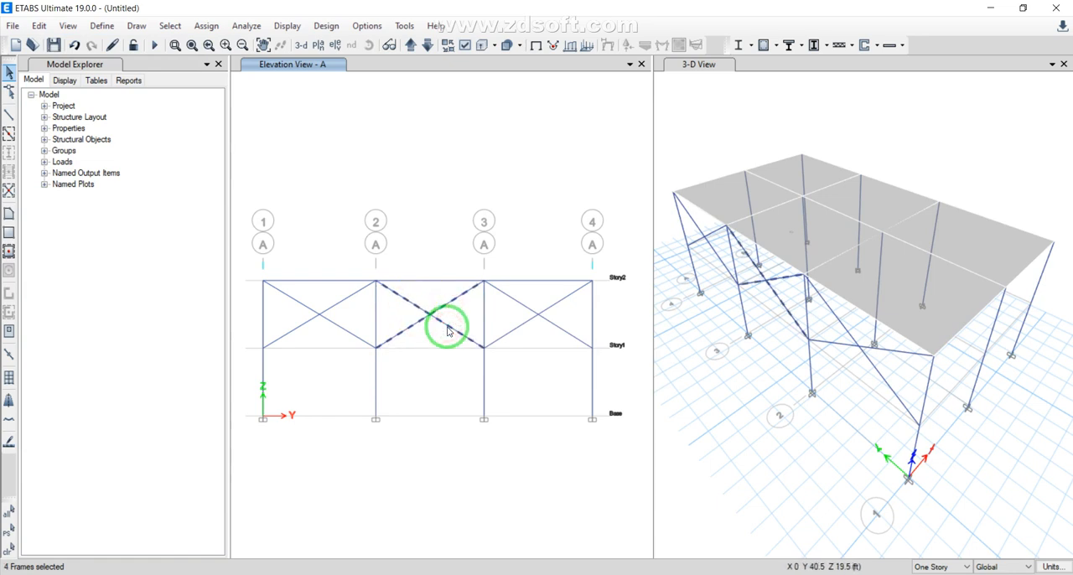
pyautogui.moveTo(446, 329); pyautogui.dragTo(438, 201)
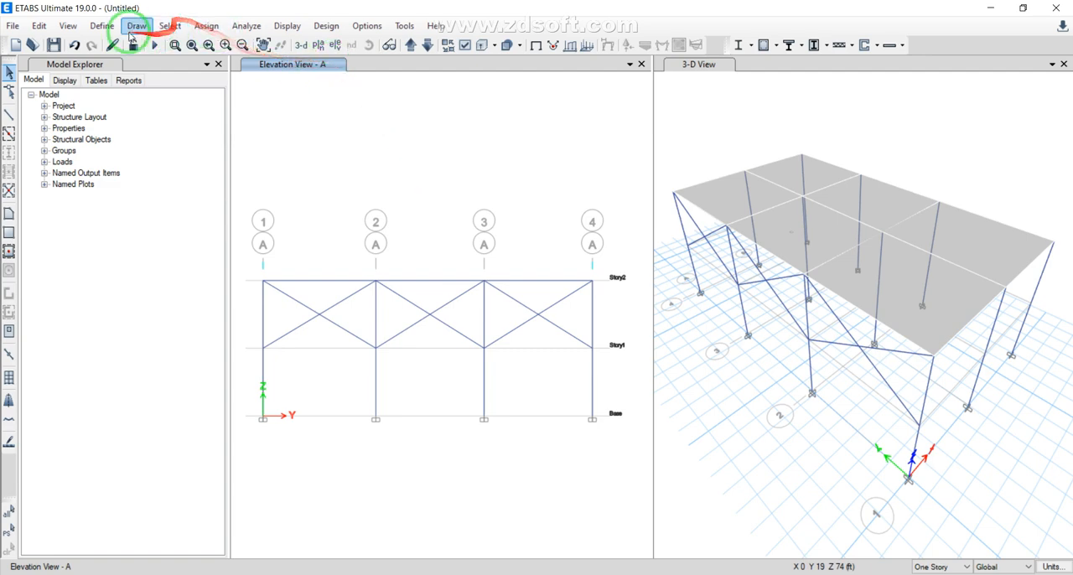
# Open the steel frame design preferences for AISC 360-16 and review the available framing types, keeping SMF
pyautogui.click(103, 26)
pyautogui.moveTo(258, 30)
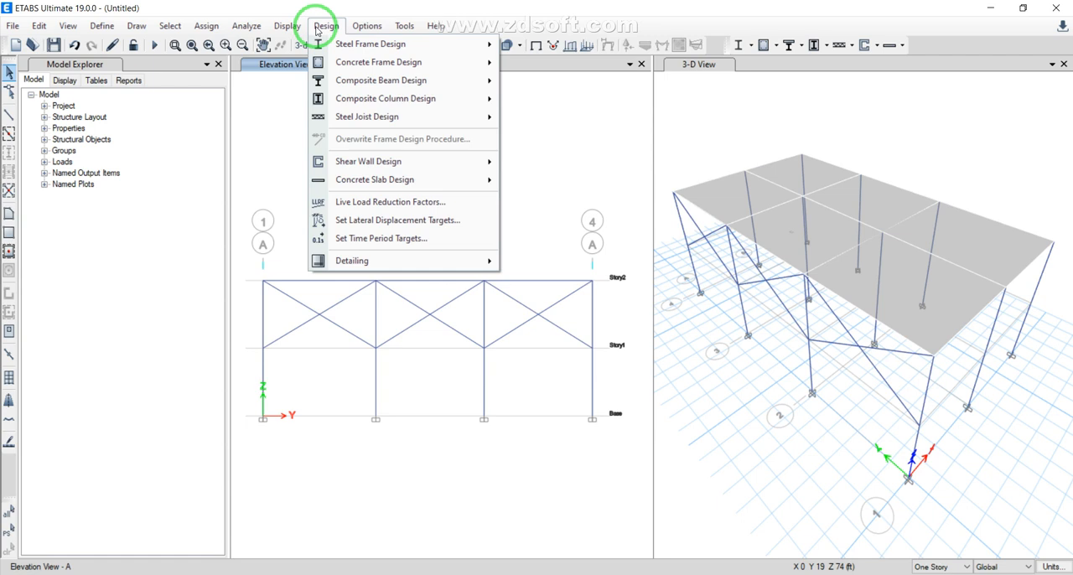
pyautogui.moveTo(345, 44)
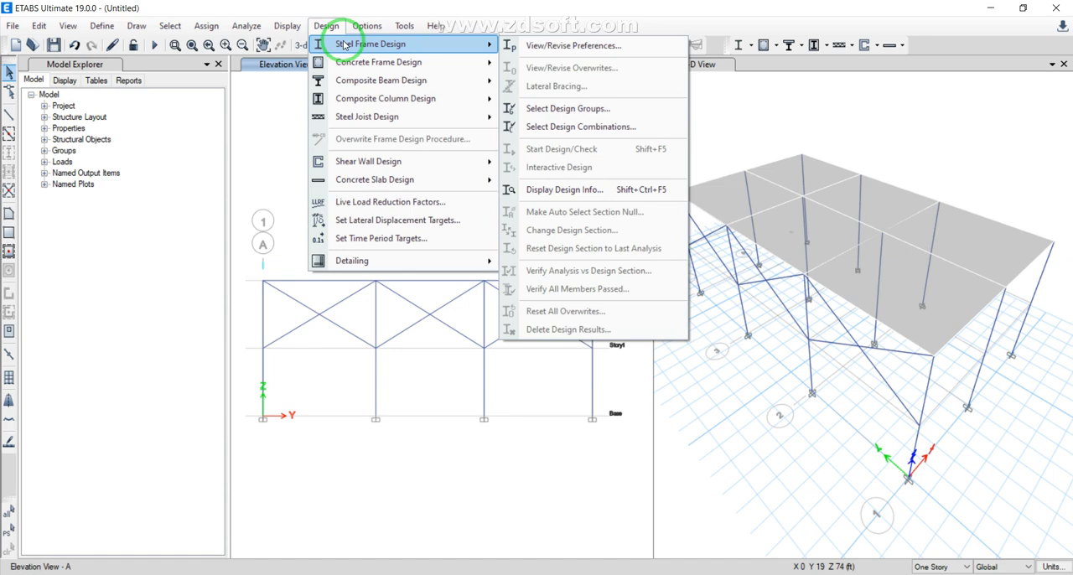
pyautogui.click(545, 46)
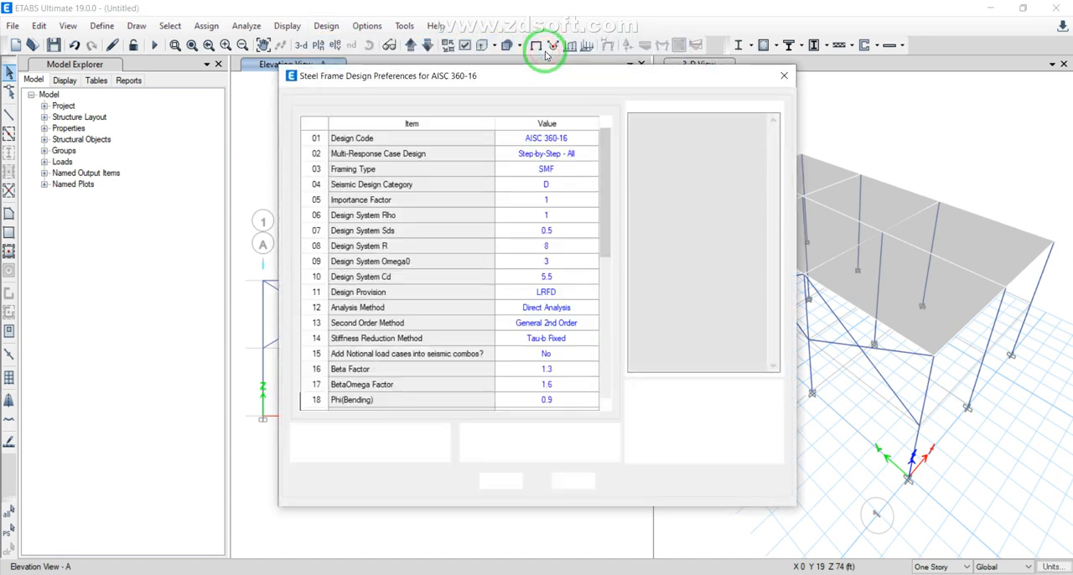
pyautogui.click(569, 171)
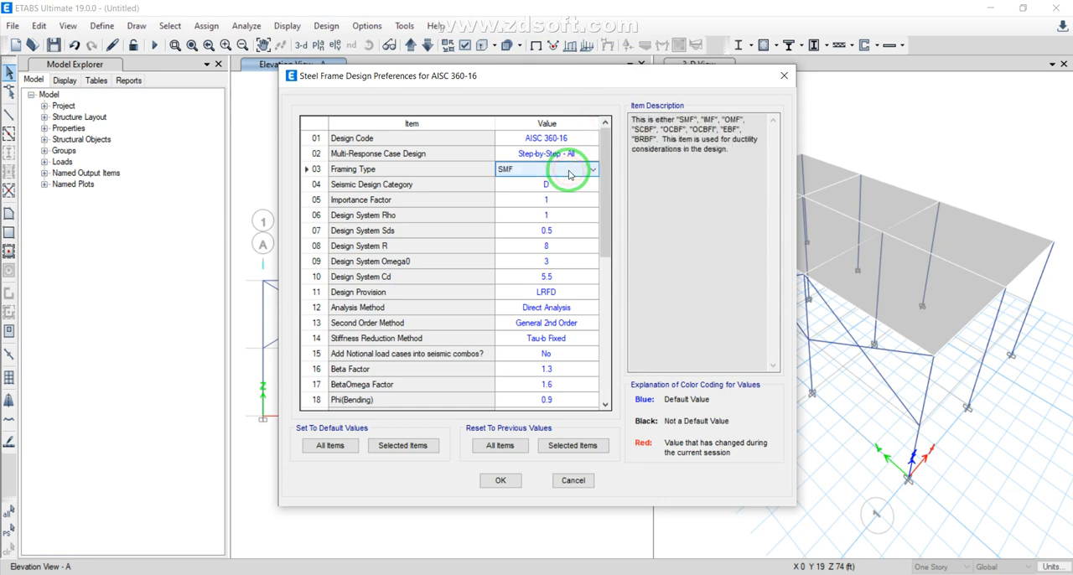
pyautogui.click(574, 173)
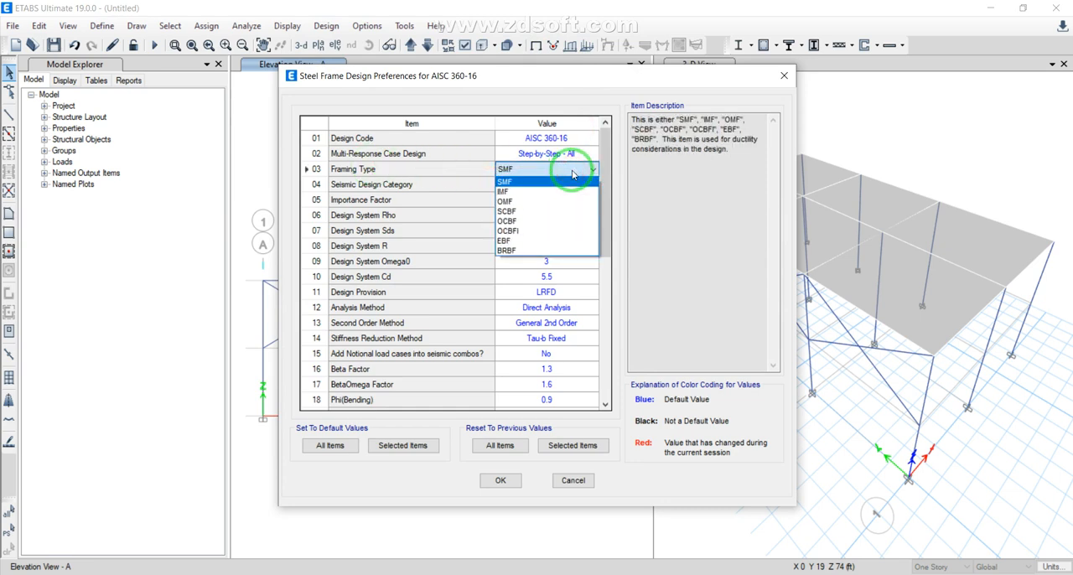
pyautogui.click(573, 176)
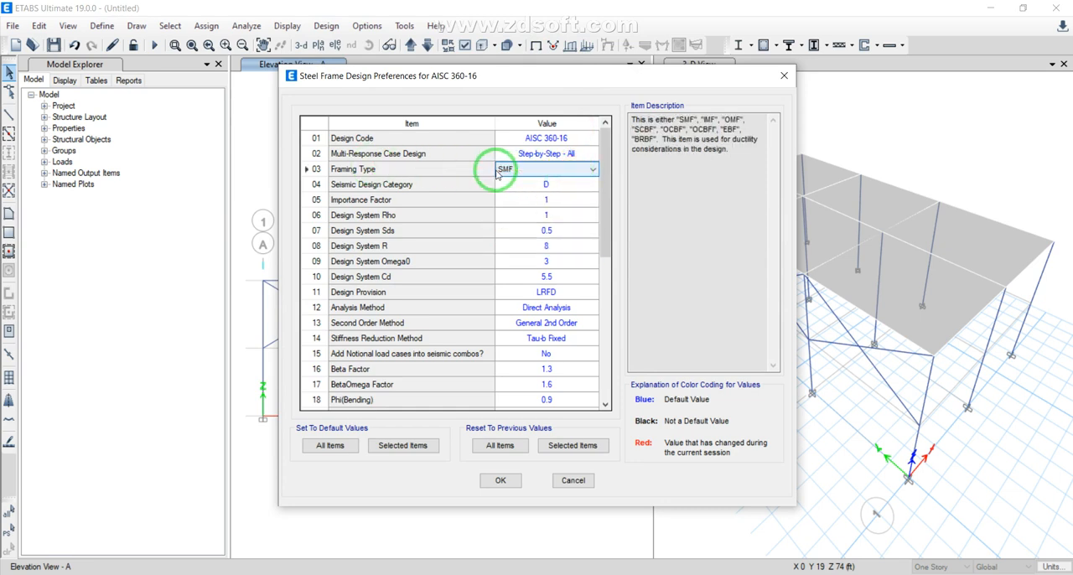
# Review the seismic design category, importance factor, Rho and Sds in the steel design preferences, and accept the preferences
pyautogui.click(549, 184)
pyautogui.click(557, 197)
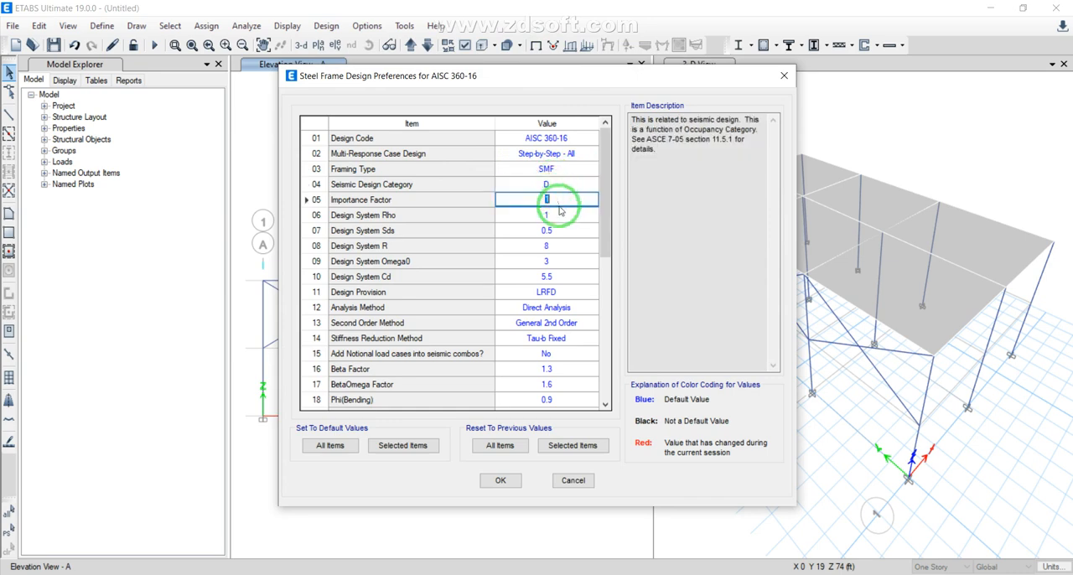
pyautogui.click(555, 215)
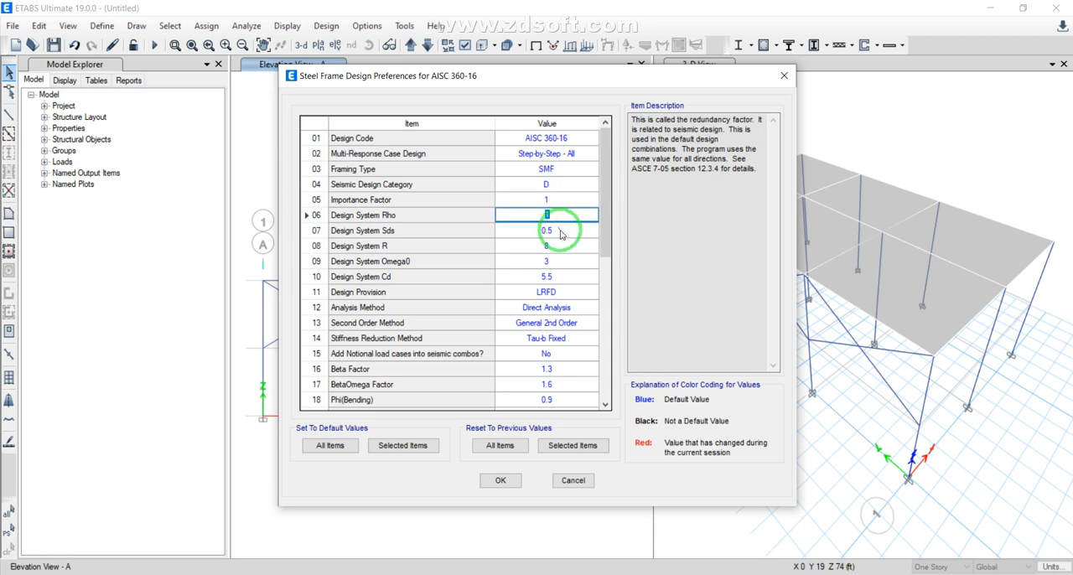
pyautogui.click(556, 229)
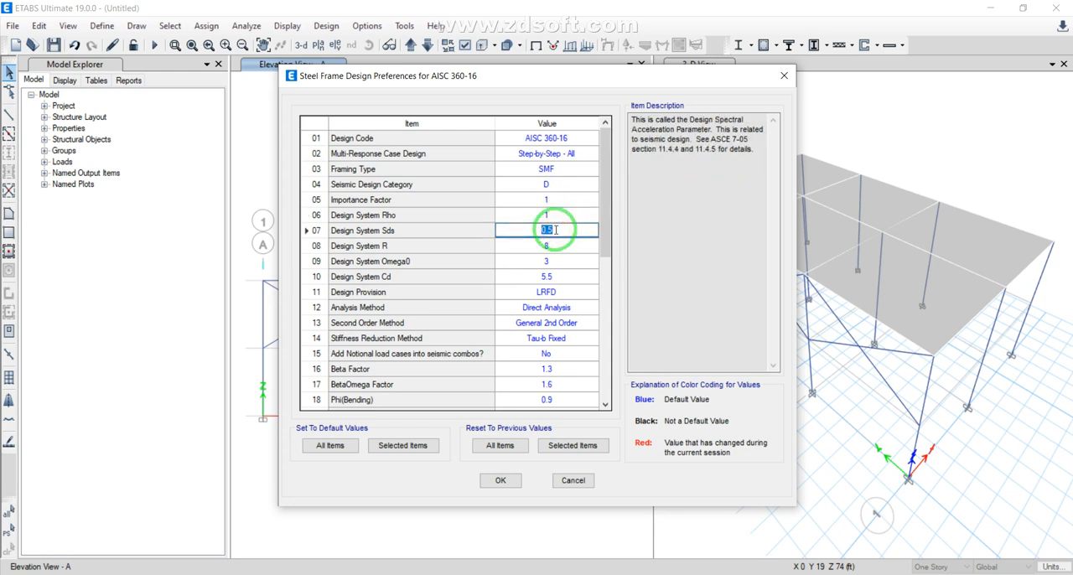
pyautogui.click(500, 481)
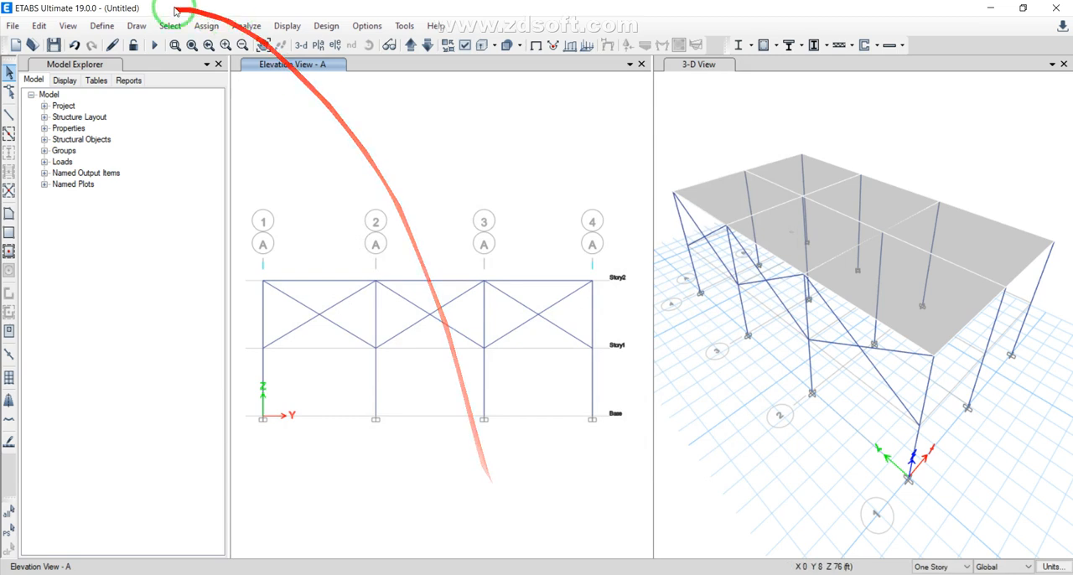
# Add the default design load combinations for Steel Frame Design, converted to editable user combinations
pyautogui.click(101, 25)
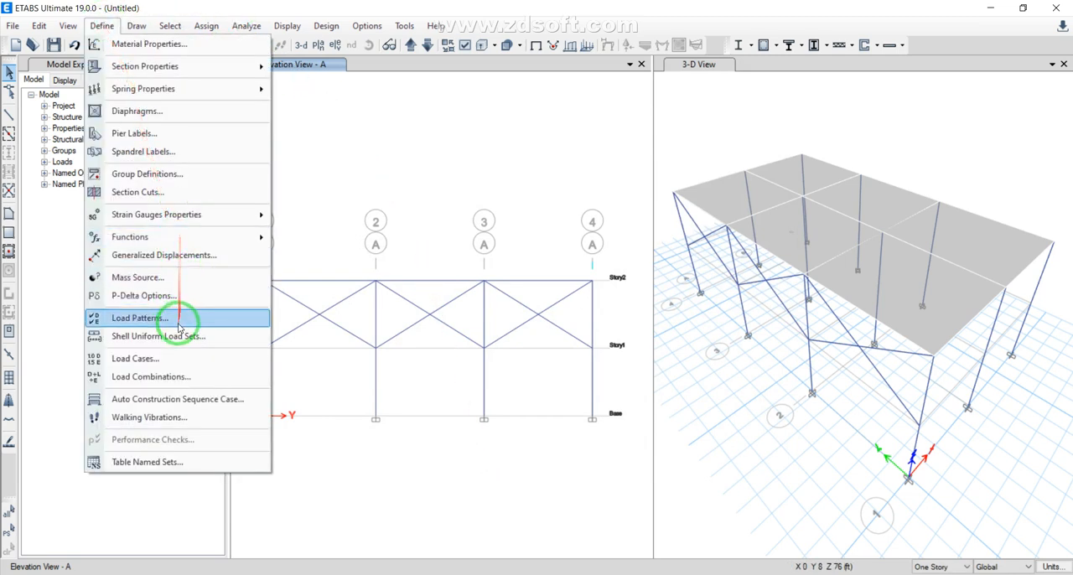
pyautogui.click(157, 377)
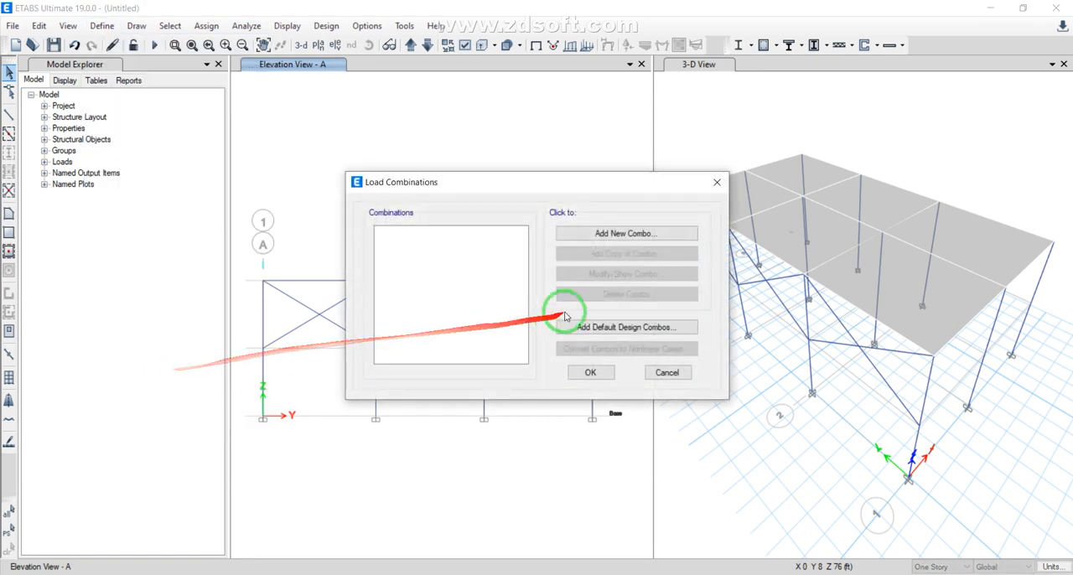
pyautogui.click(605, 232)
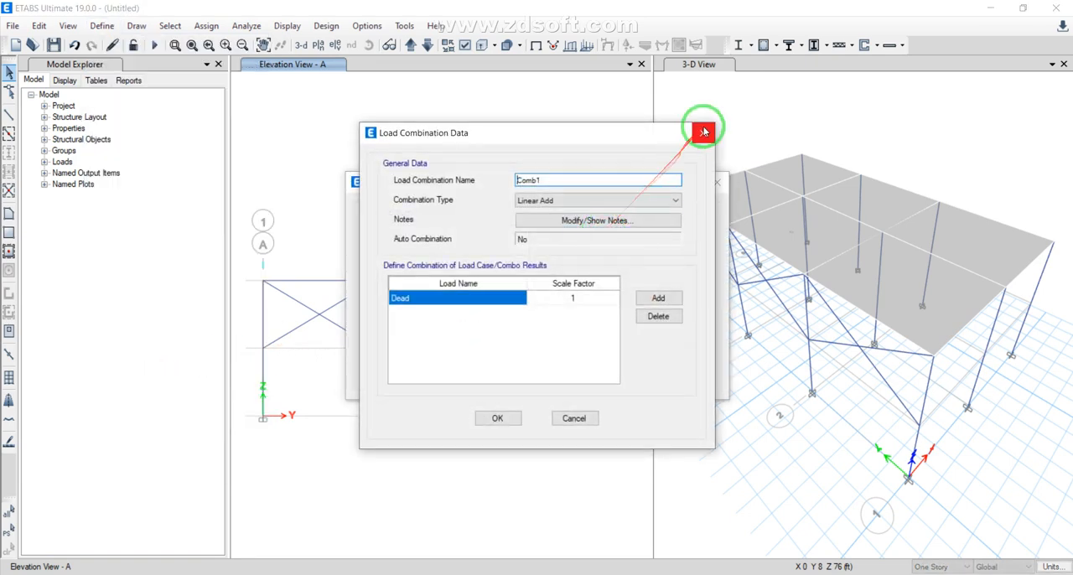
pyautogui.click(702, 131)
pyautogui.click(646, 326)
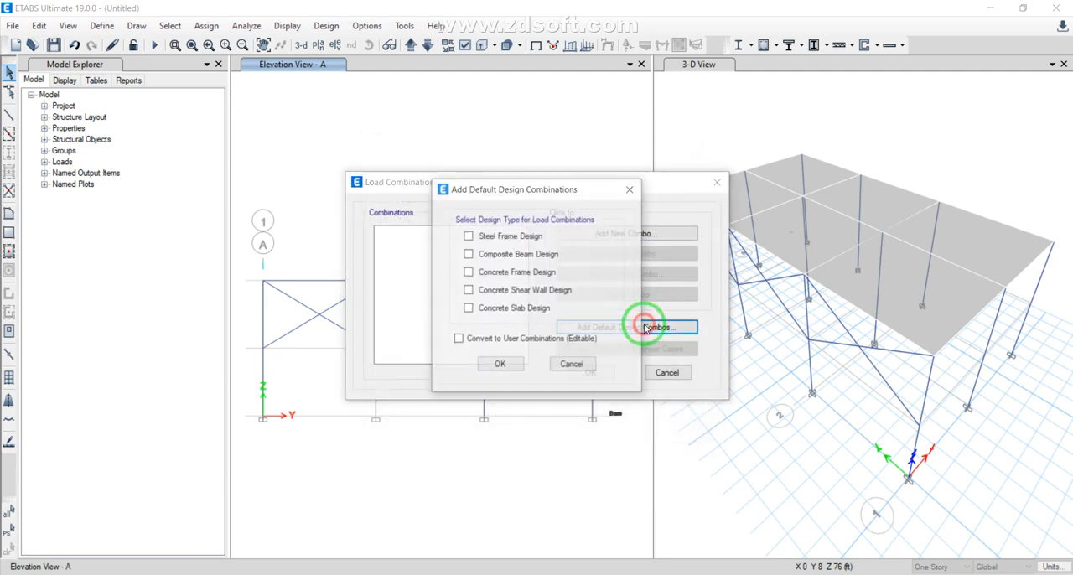
pyautogui.click(468, 236)
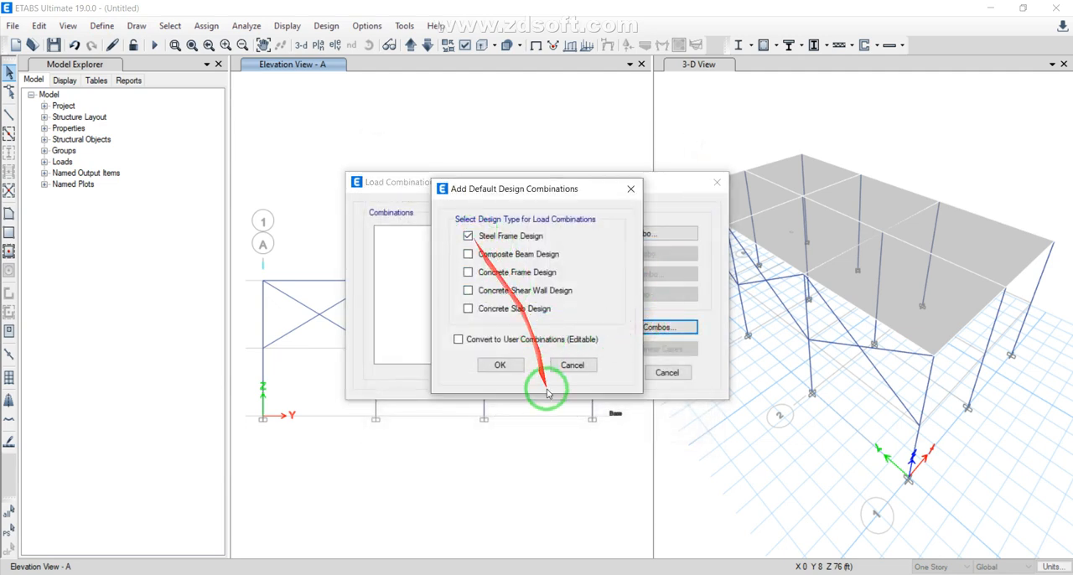
pyautogui.click(493, 340)
pyautogui.click(501, 364)
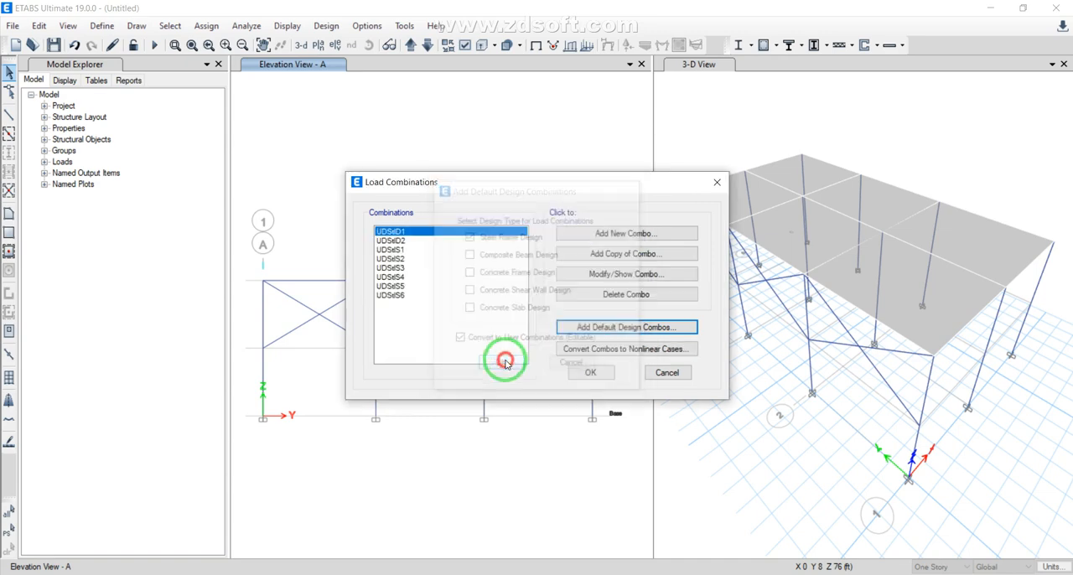
pyautogui.click(589, 373)
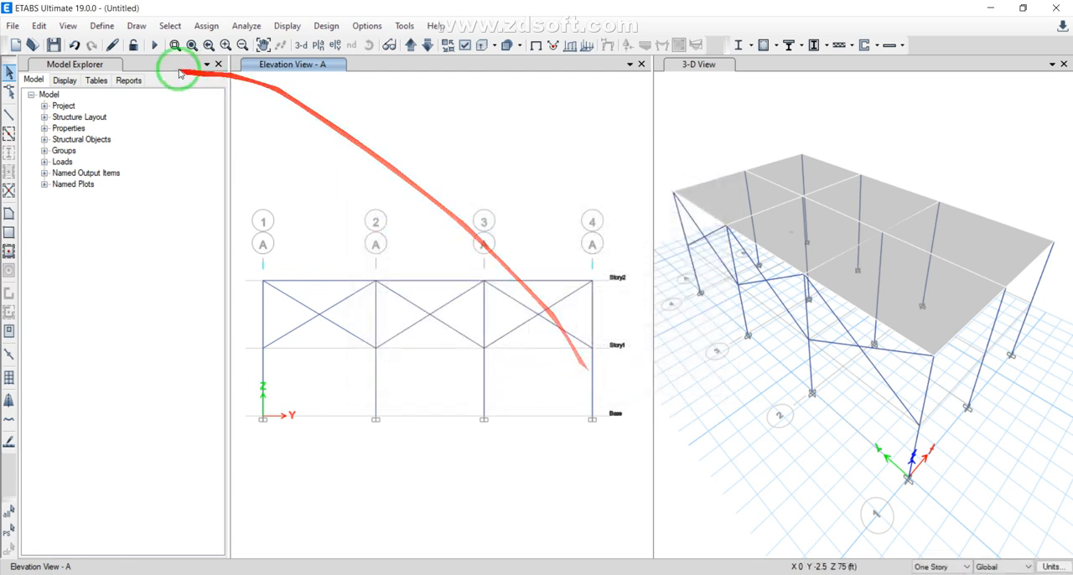
# Examine the load cases and scale factors of load combination UDStlS4, and leave the load combinations without changes
pyautogui.click(102, 26)
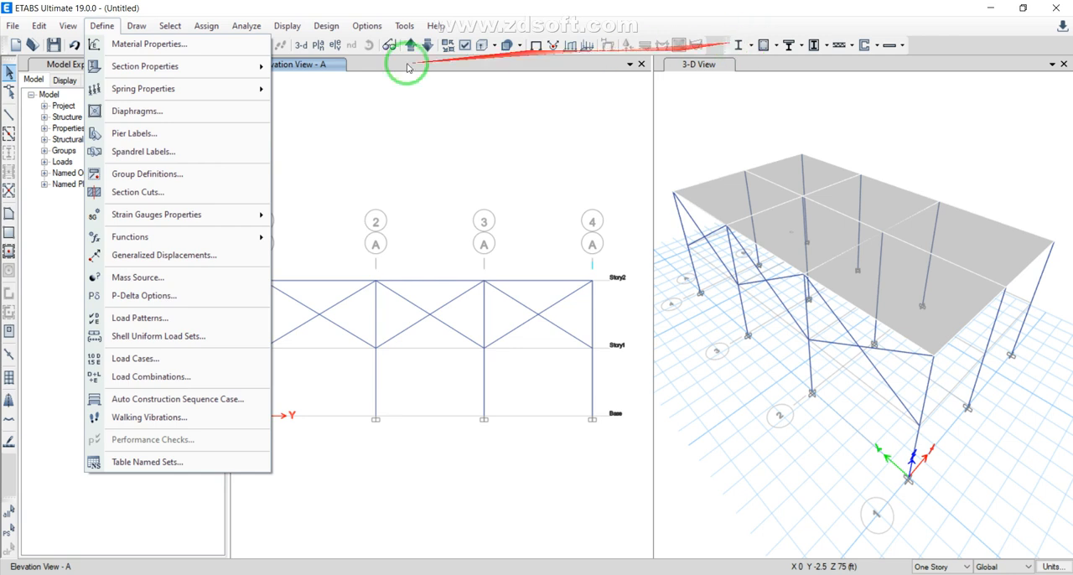
pyautogui.click(116, 385)
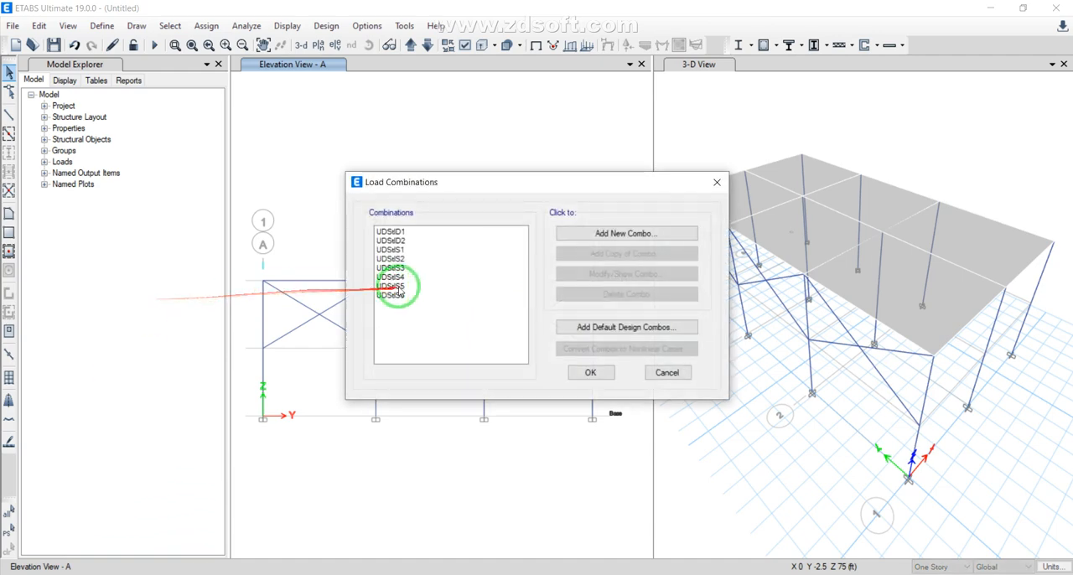
pyautogui.click(452, 277)
pyautogui.click(598, 273)
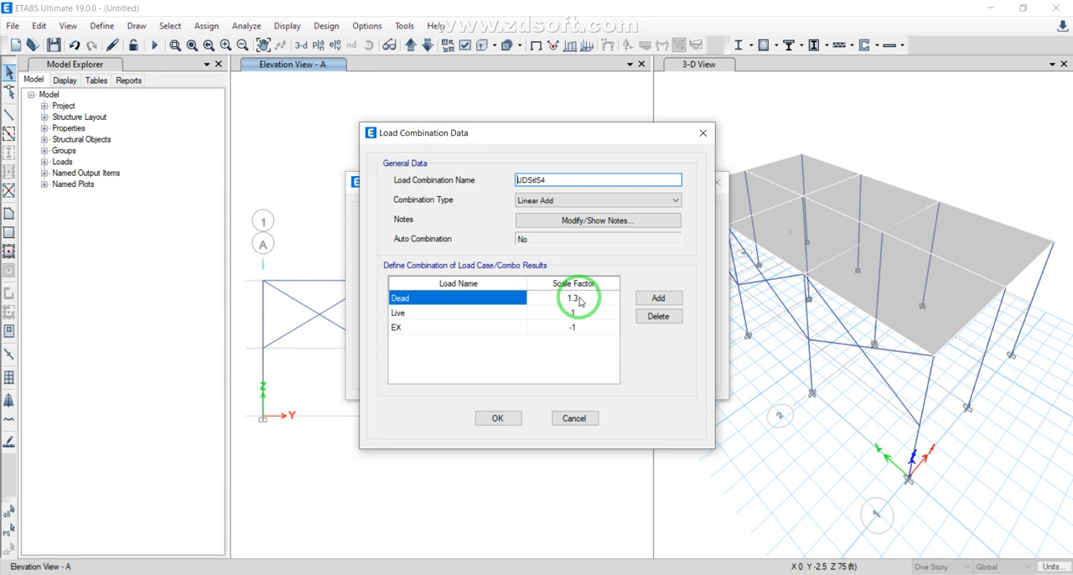
pyautogui.click(702, 132)
pyautogui.click(717, 181)
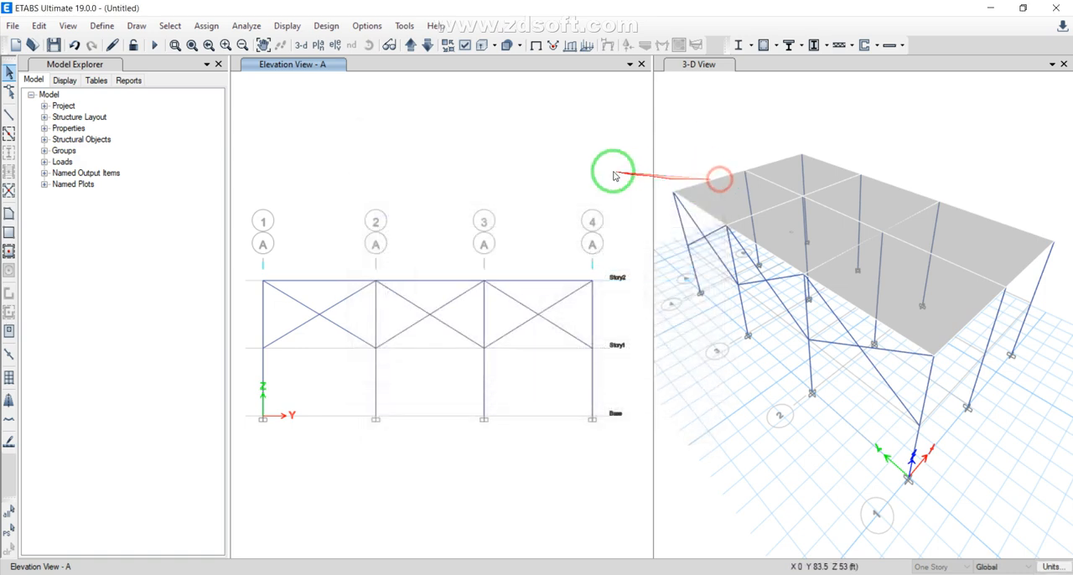